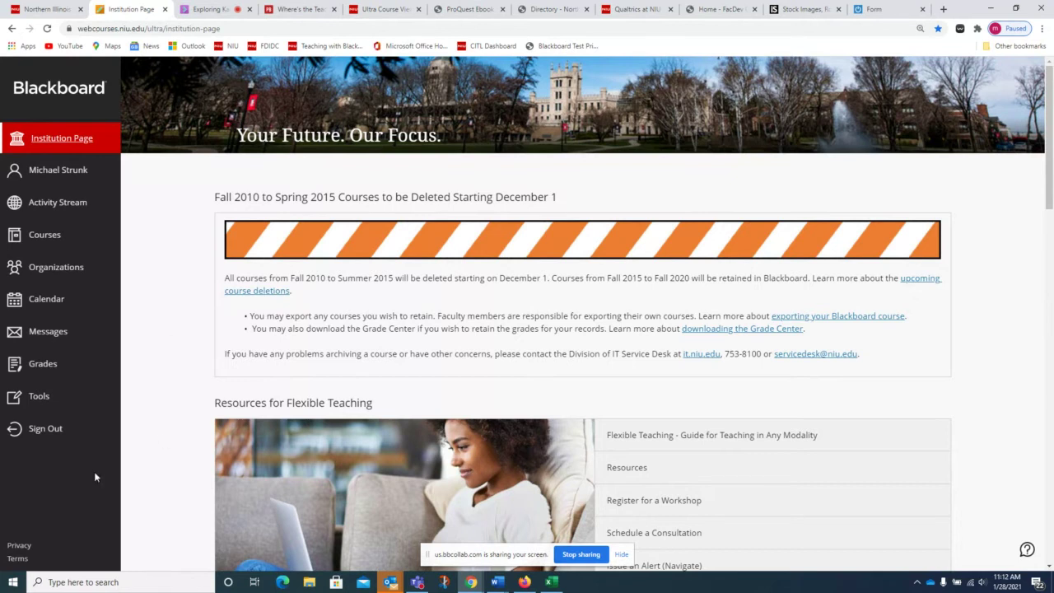
Open Kaltura My Media from the Blackboard tools and show the options for adding new media.
{"action": "left_click", "coordinate": [41, 398]}
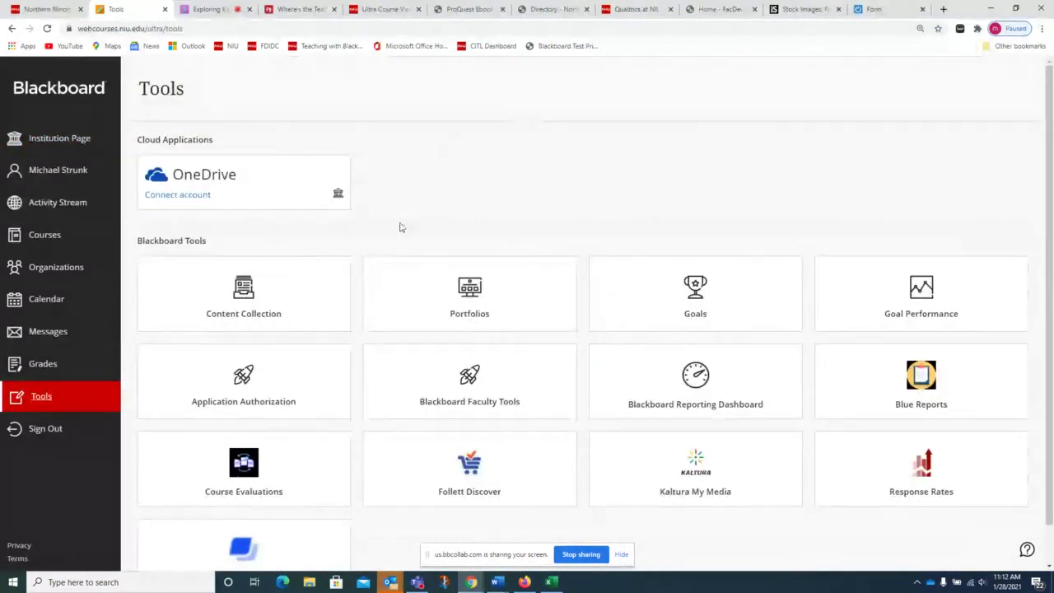
{"action": "left_click", "coordinate": [690, 478]}
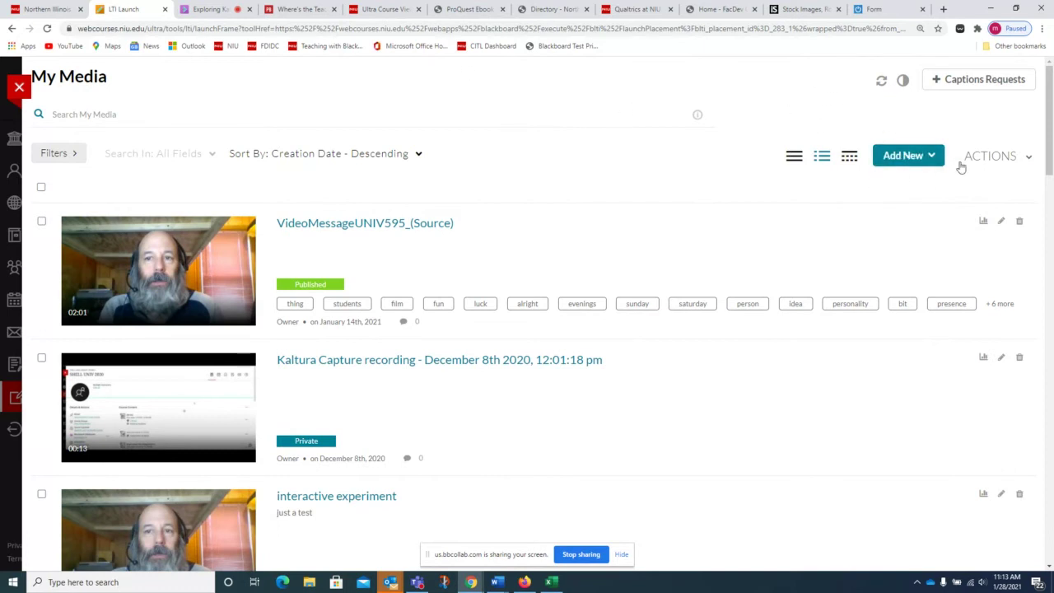
{"action": "left_click", "coordinate": [904, 160]}
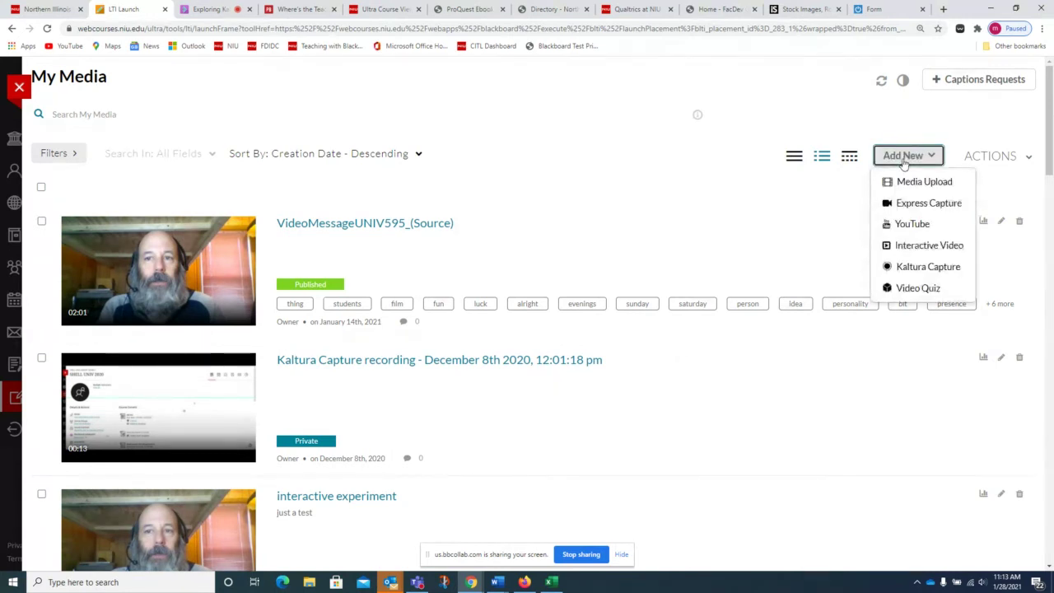
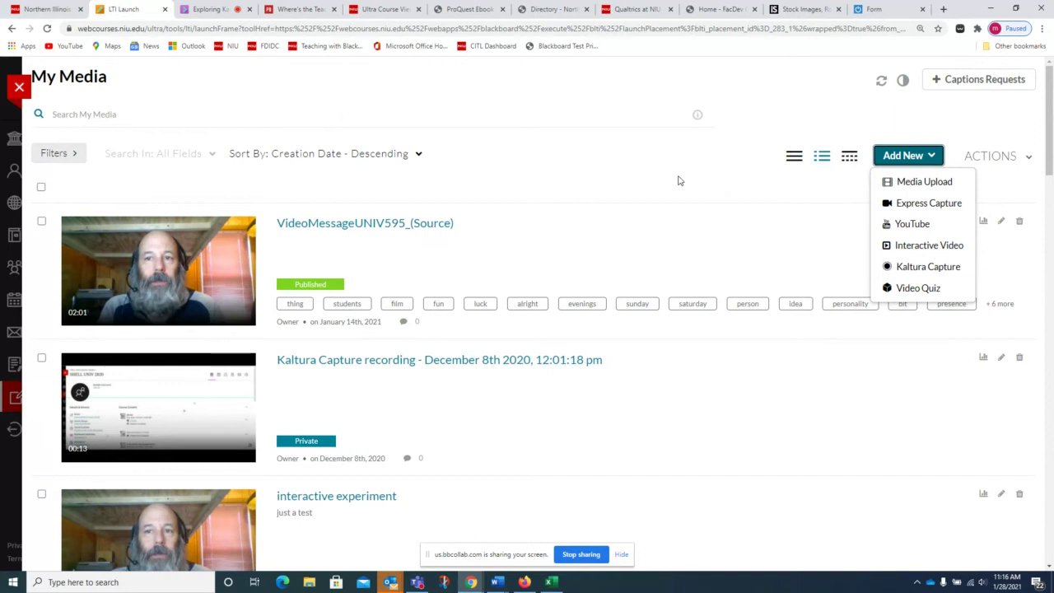
Open the Express Capture recorder, close it without recording, and return to Kaltura My Media.
{"action": "left_click", "coordinate": [921, 207]}
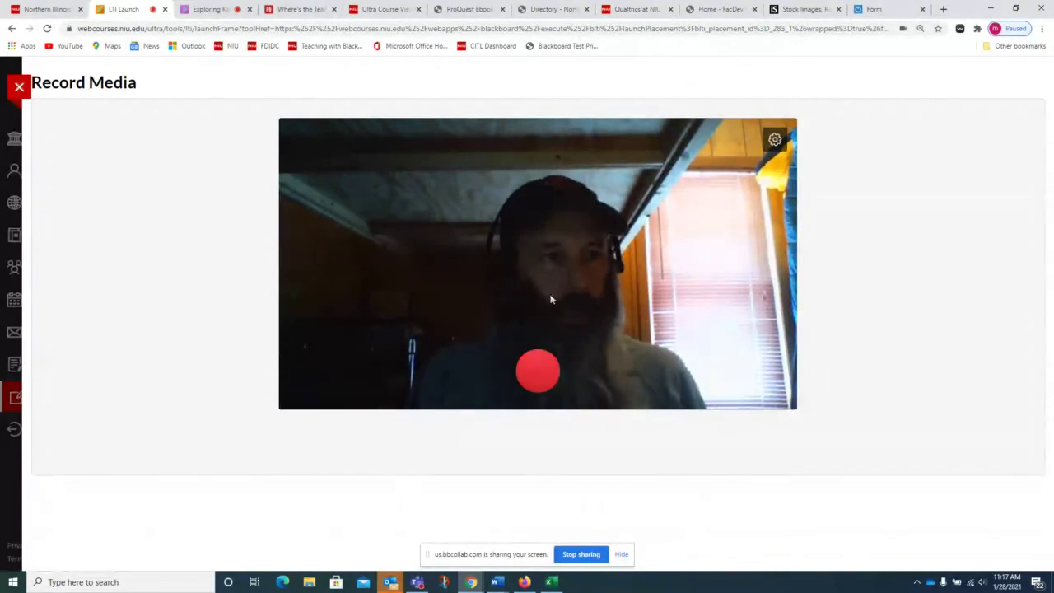
{"action": "left_click", "coordinate": [19, 88]}
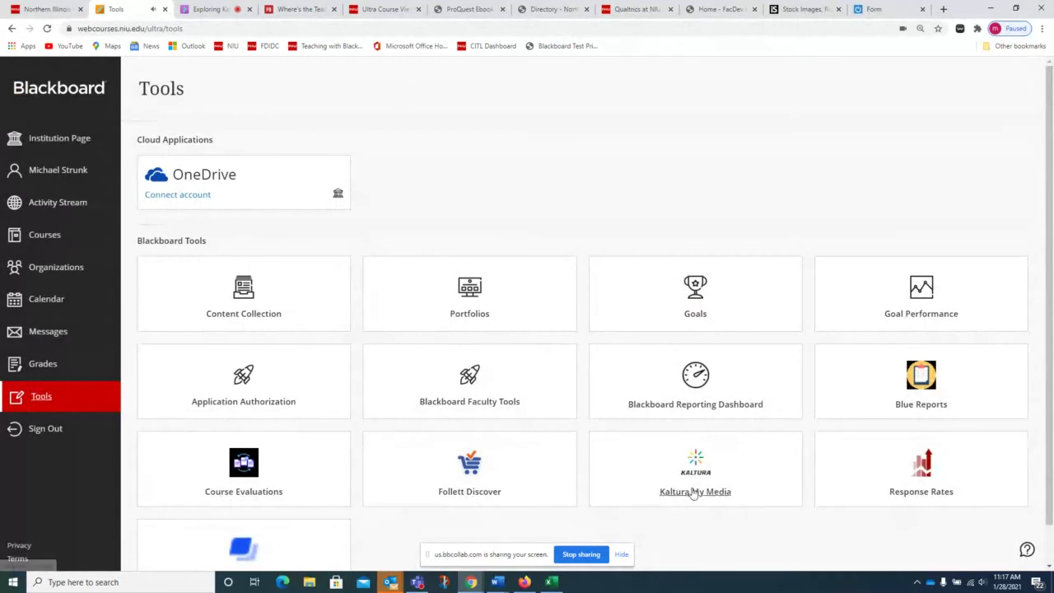
{"action": "left_click", "coordinate": [695, 491]}
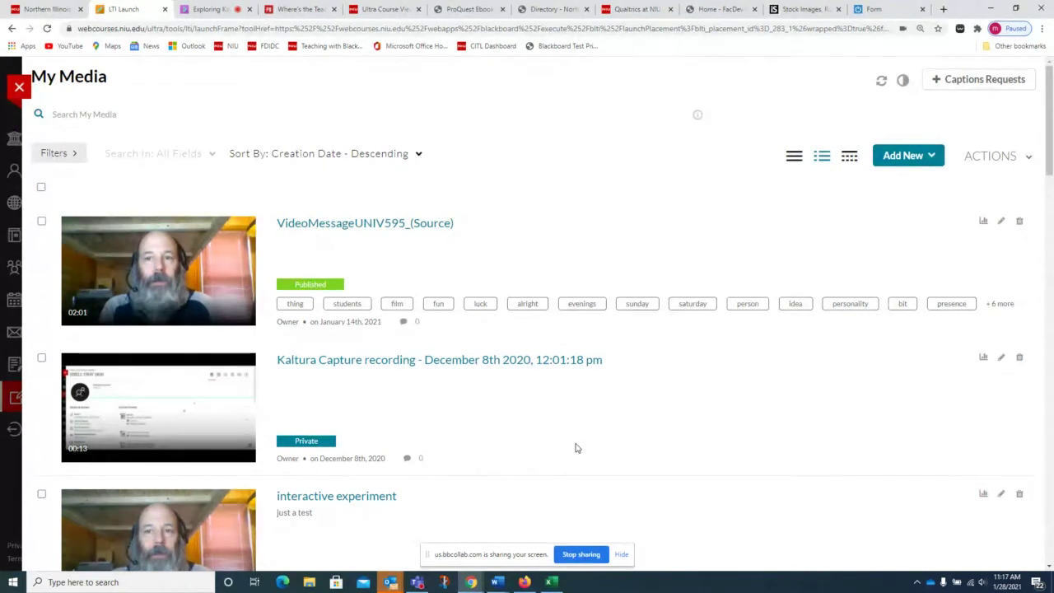
Open Media Upload and its file chooser, and return to Kaltura My Media without choosing a file.
{"action": "left_click", "coordinate": [932, 162]}
{"action": "left_click", "coordinate": [933, 158]}
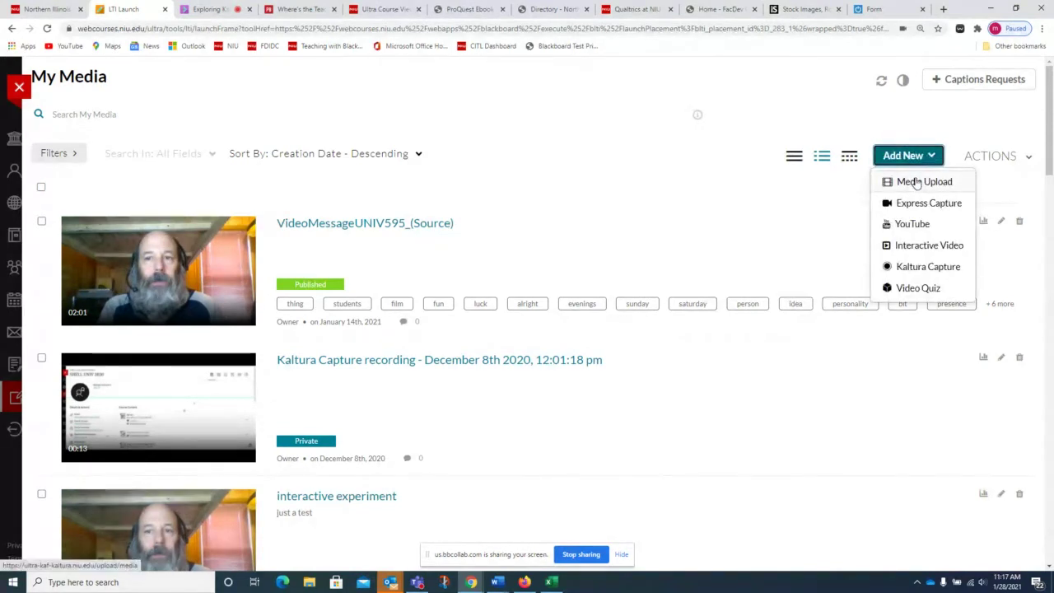
{"action": "left_click", "coordinate": [916, 182]}
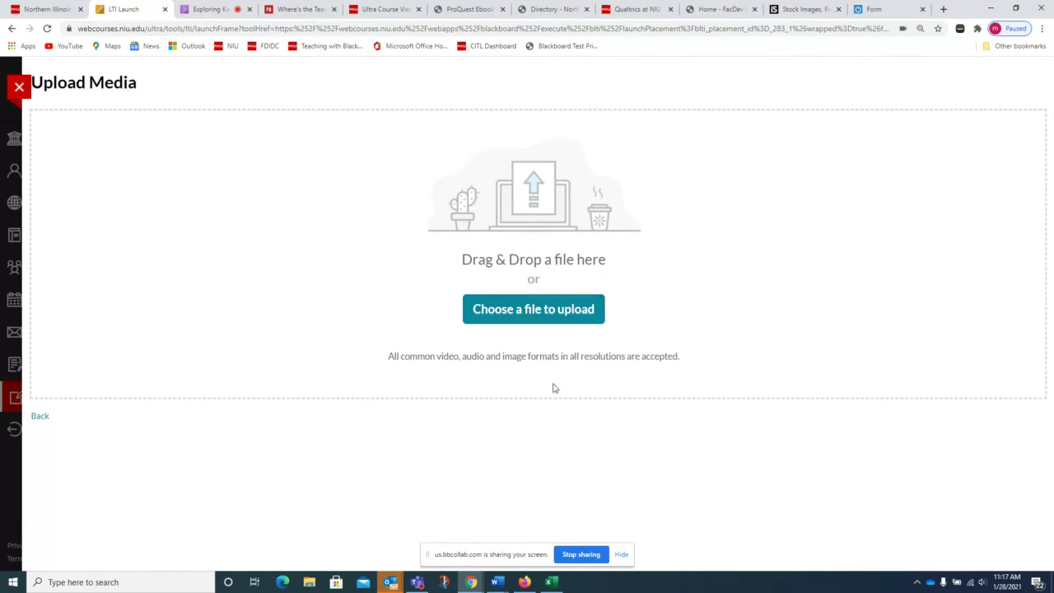
{"action": "left_click", "coordinate": [514, 317]}
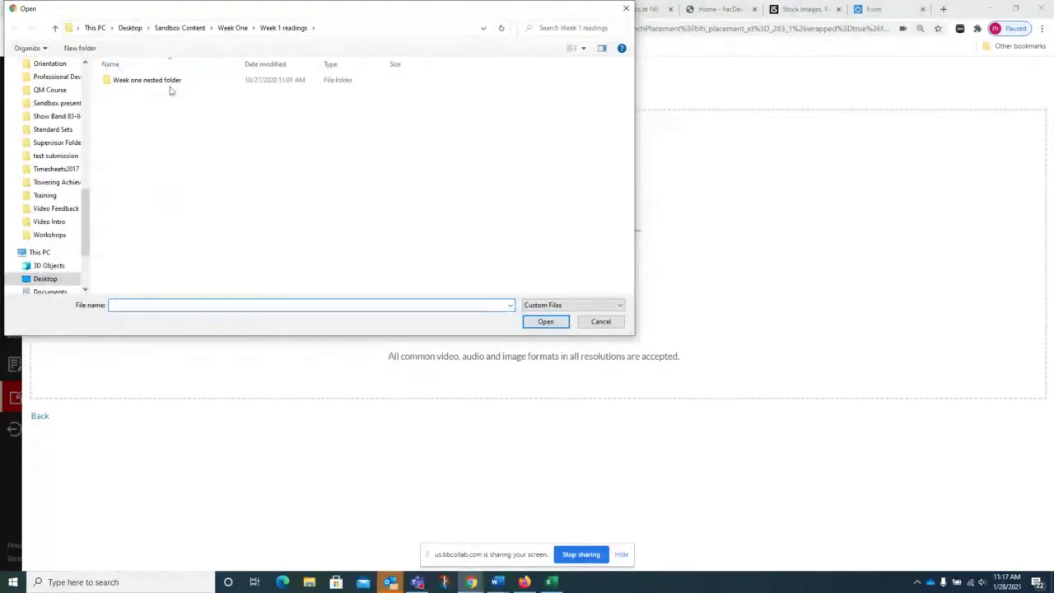
{"action": "left_click_drag", "start_coordinate": [366, 11], "coordinate": [421, 36]}
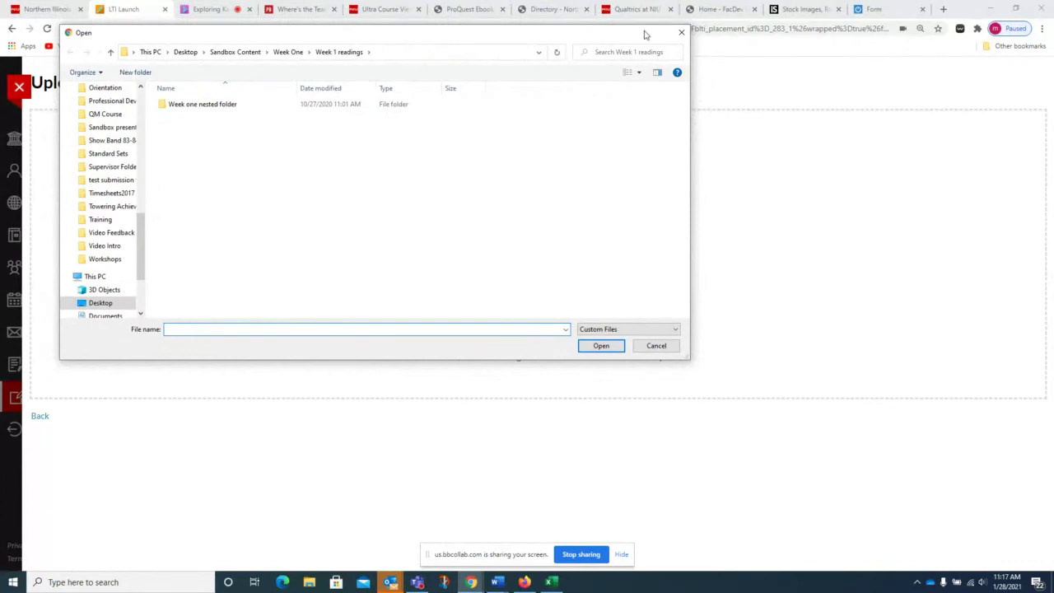
{"action": "left_click", "coordinate": [682, 32]}
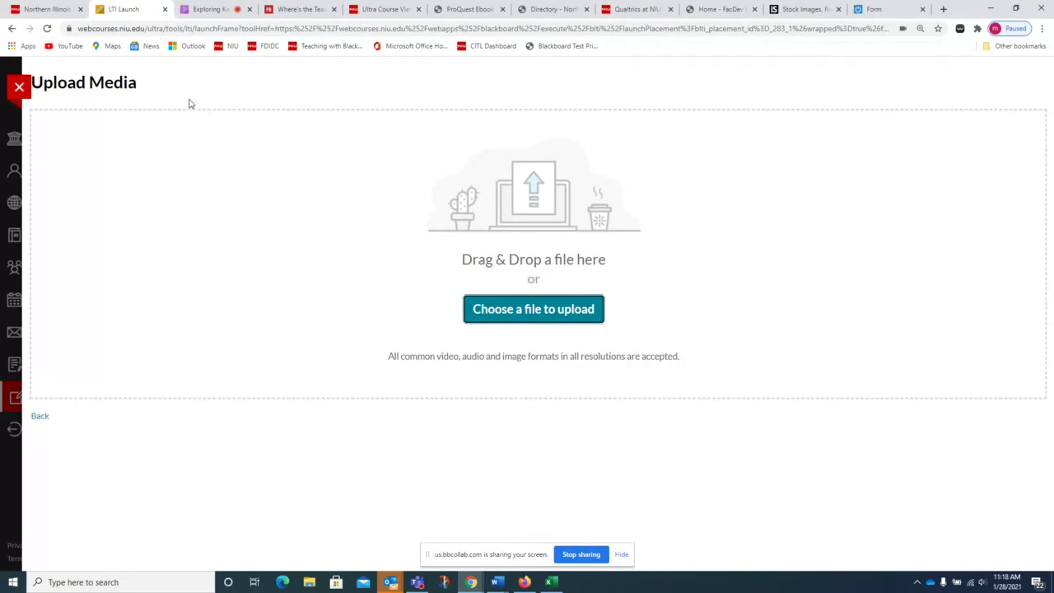
{"action": "left_click", "coordinate": [25, 92]}
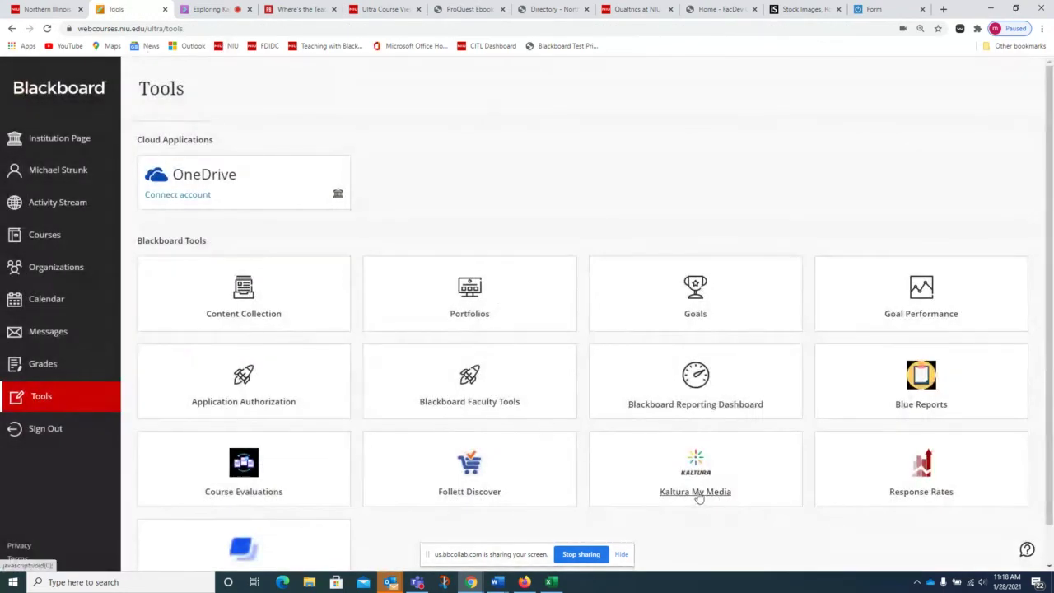
{"action": "left_click", "coordinate": [695, 492]}
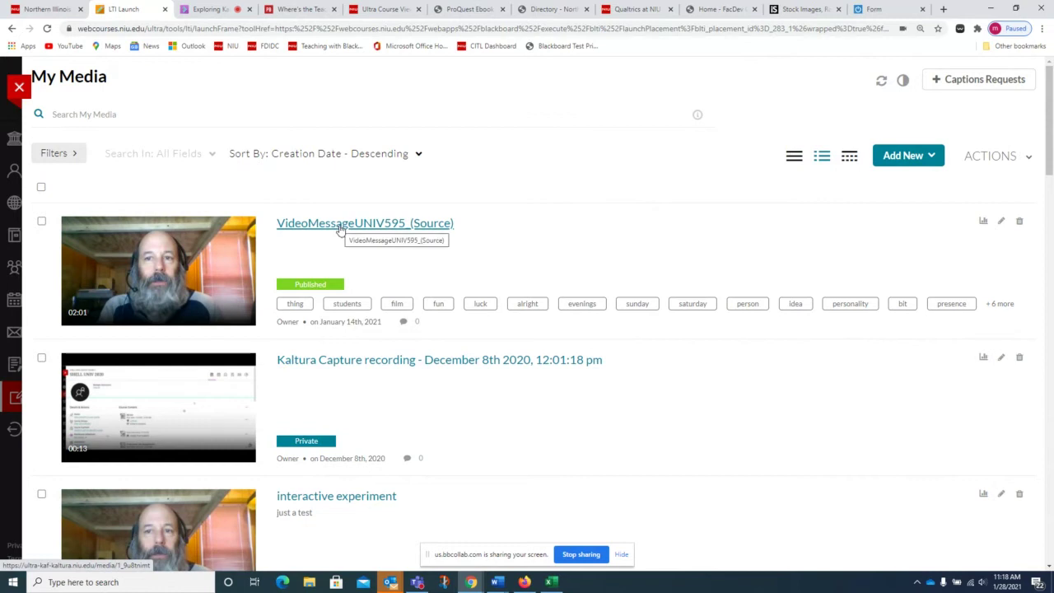
Open the VideoMessageUNIV595_(Source) video for editing and examine its name, description, tags and basic info.
{"action": "left_click", "coordinate": [1002, 223]}
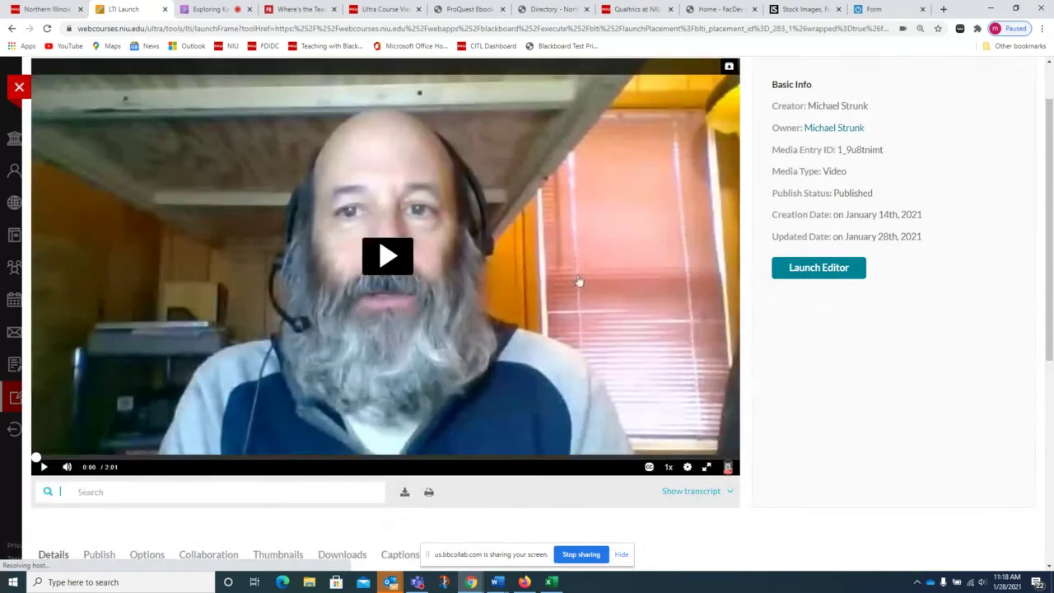
{"action": "scroll", "coordinate": [579, 282], "scroll_direction": "down", "scroll_amount": 5}
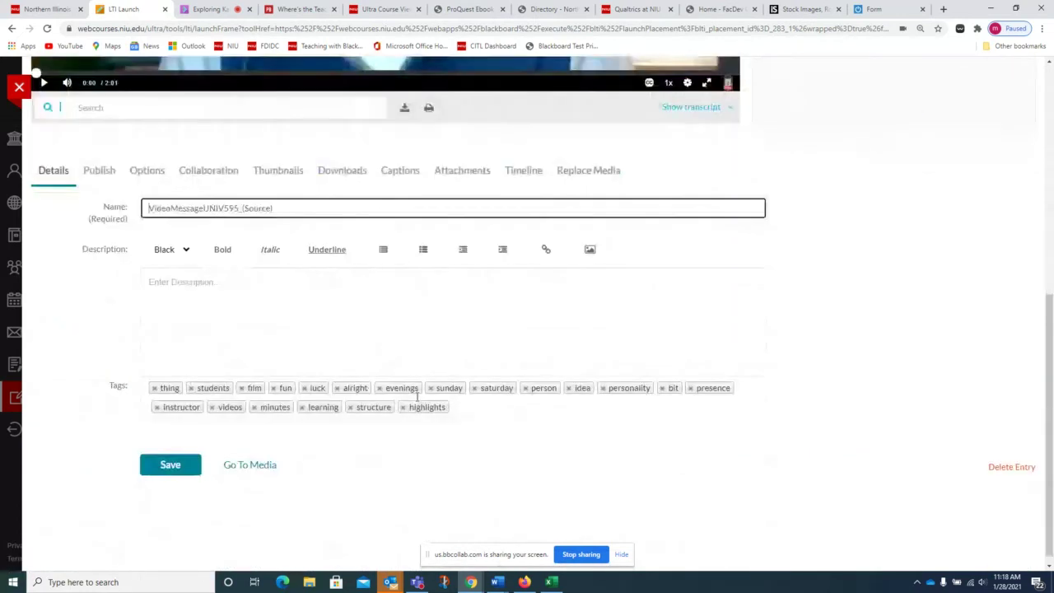
{"action": "scroll", "coordinate": [412, 397], "scroll_direction": "up", "scroll_amount": 2}
{"action": "scroll", "coordinate": [348, 322], "scroll_direction": "down", "scroll_amount": 1}
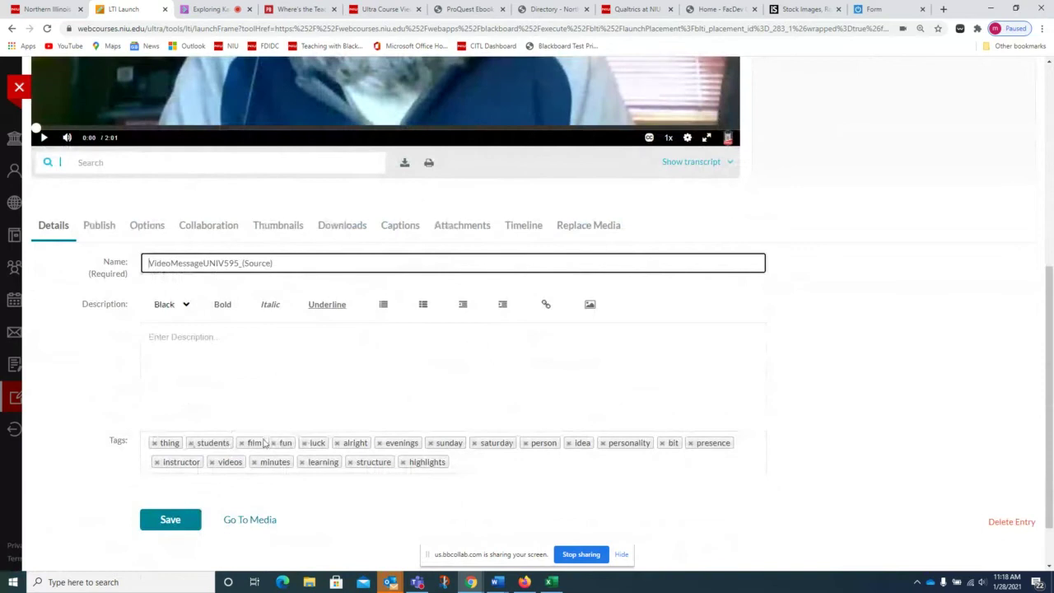
{"action": "scroll", "coordinate": [742, 305], "scroll_direction": "up", "scroll_amount": 3}
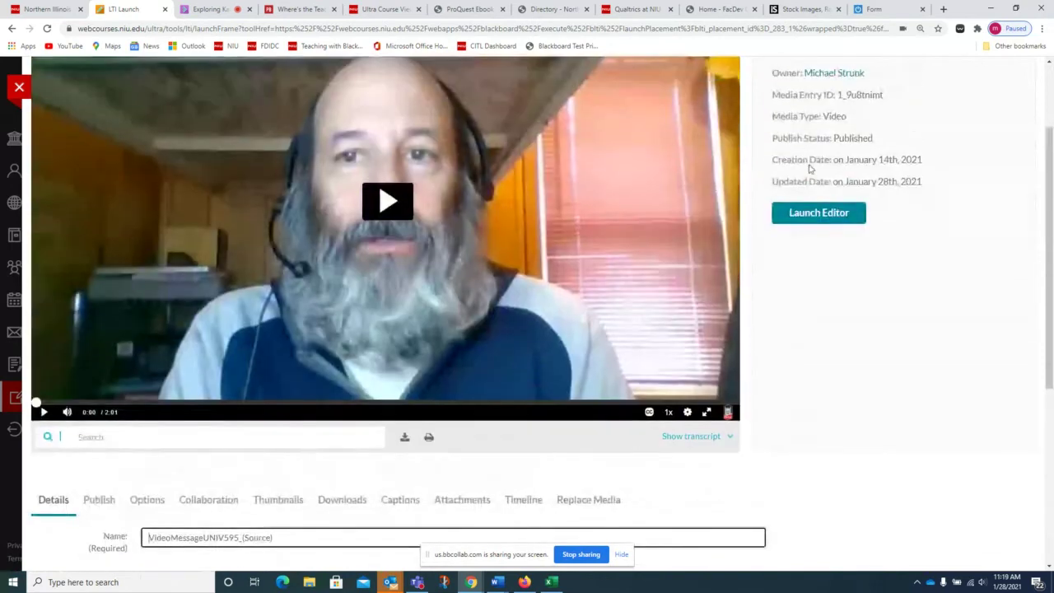
{"action": "scroll", "coordinate": [481, 192], "scroll_direction": "up", "scroll_amount": 2}
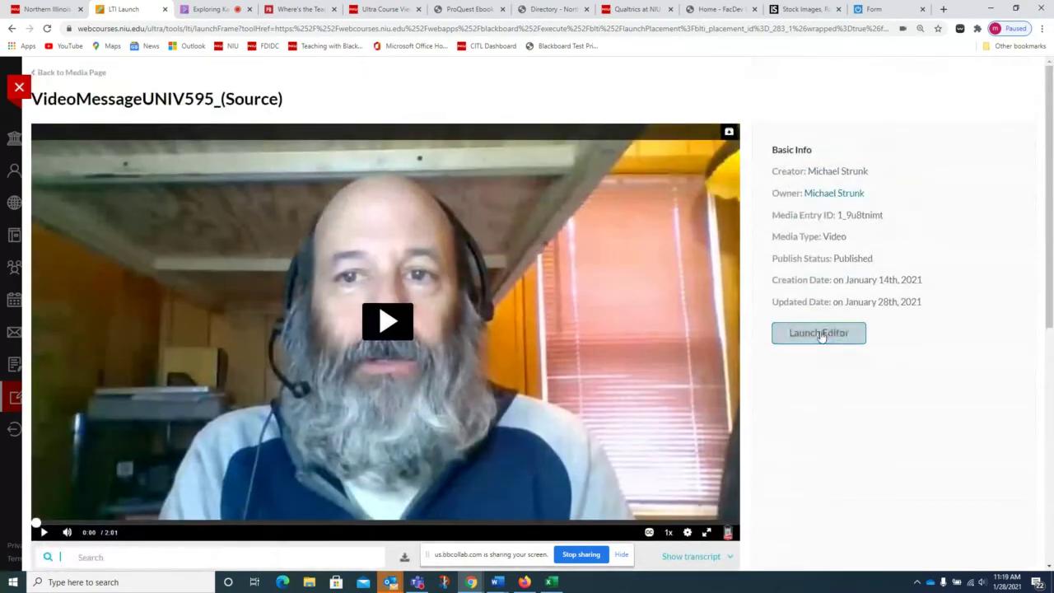
Try to launch the editor for this video, and return to the Kaltura My Media library.
{"action": "left_click", "coordinate": [824, 338]}
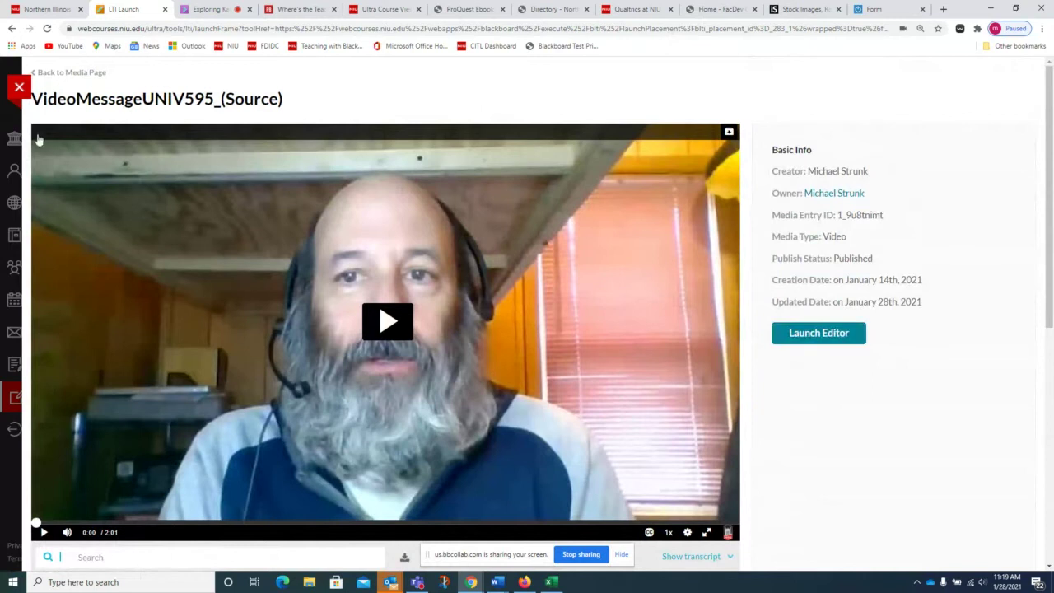
{"action": "left_click", "coordinate": [21, 87]}
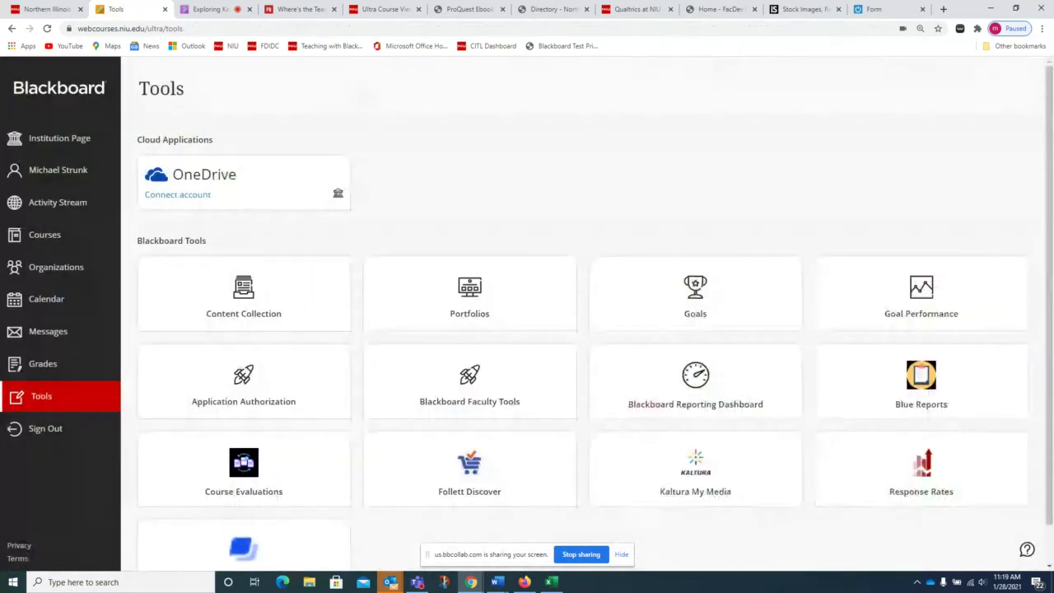
{"action": "left_click", "coordinate": [694, 495]}
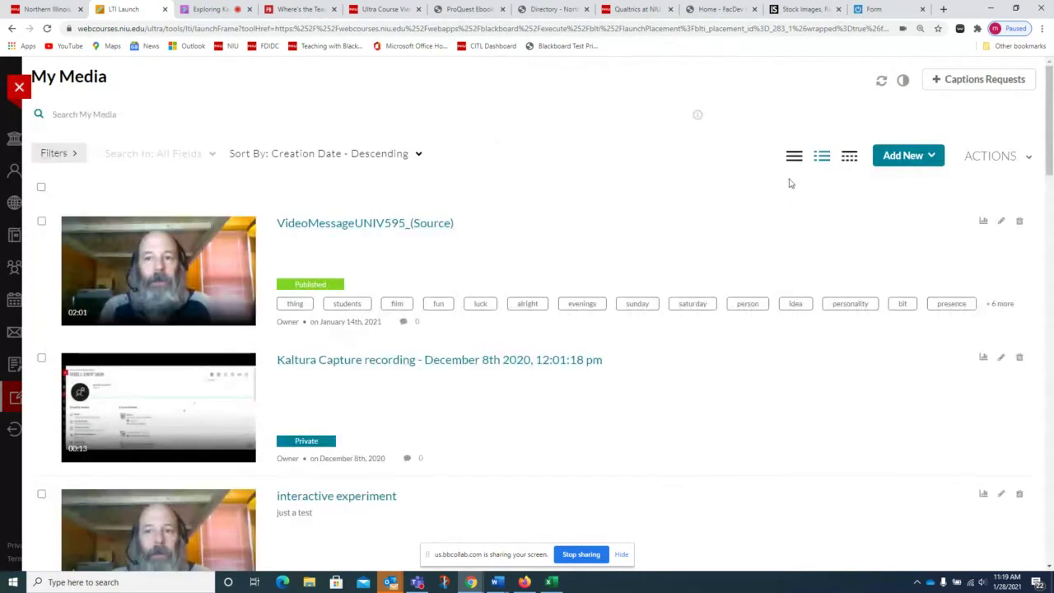
Open the VideoMessageUNIV595_(Source) media page and examine its Caption & Enrich requests and ordering options.
{"action": "left_click", "coordinate": [347, 231]}
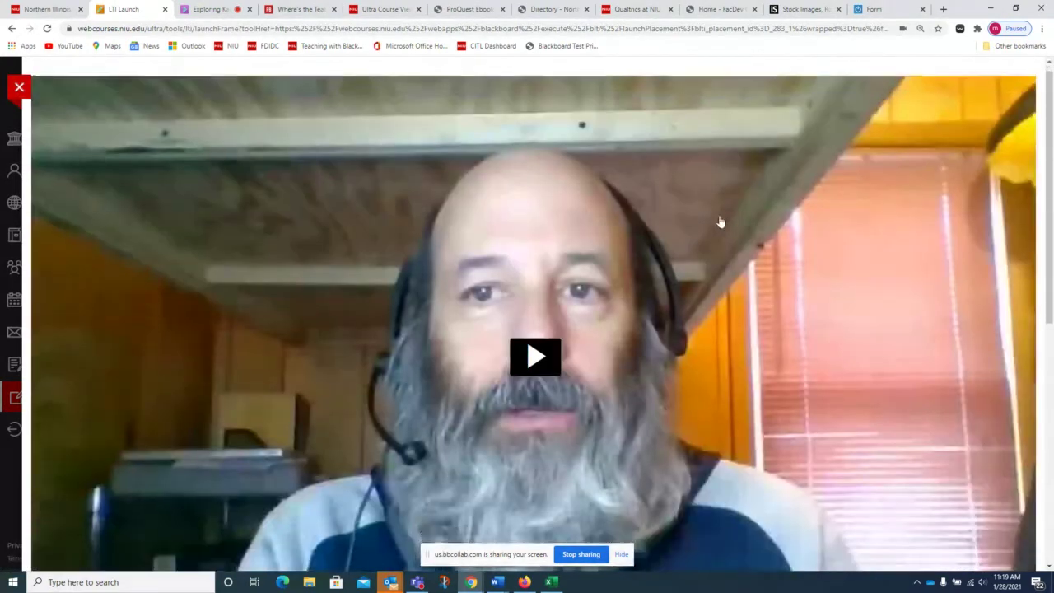
{"action": "scroll", "coordinate": [721, 223], "scroll_direction": "down", "scroll_amount": 3}
{"action": "scroll", "coordinate": [721, 222], "scroll_direction": "down", "scroll_amount": 4}
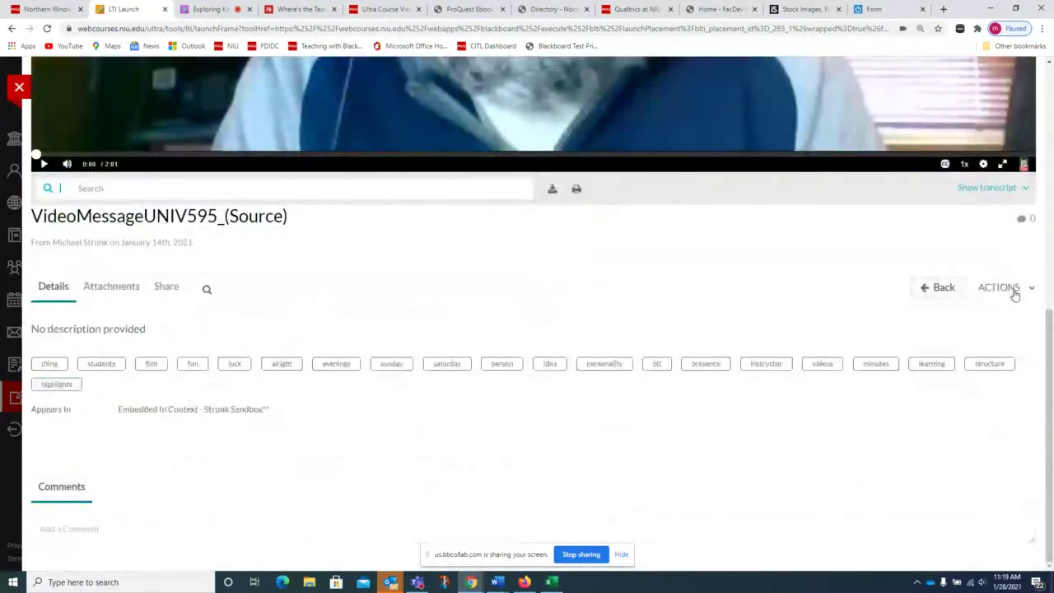
{"action": "left_click", "coordinate": [1013, 291]}
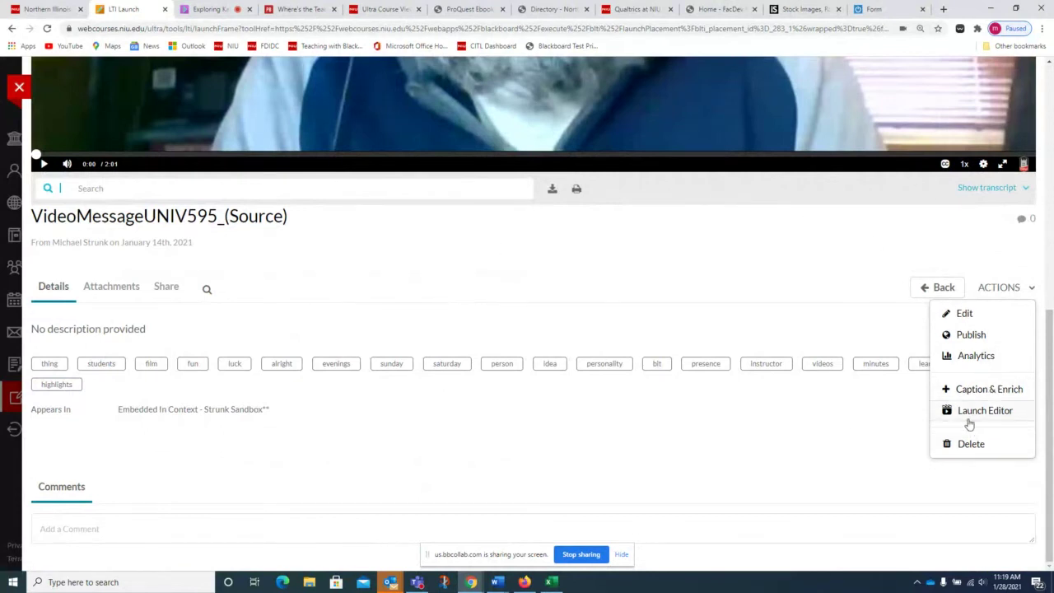
{"action": "left_click", "coordinate": [975, 390]}
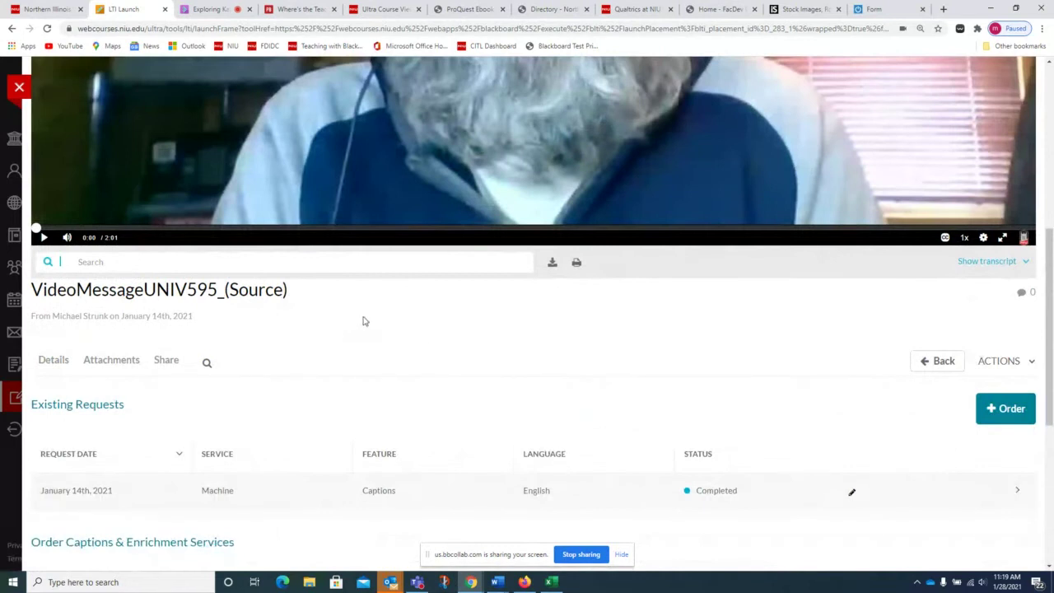
{"action": "scroll", "coordinate": [365, 321], "scroll_direction": "down", "scroll_amount": 1}
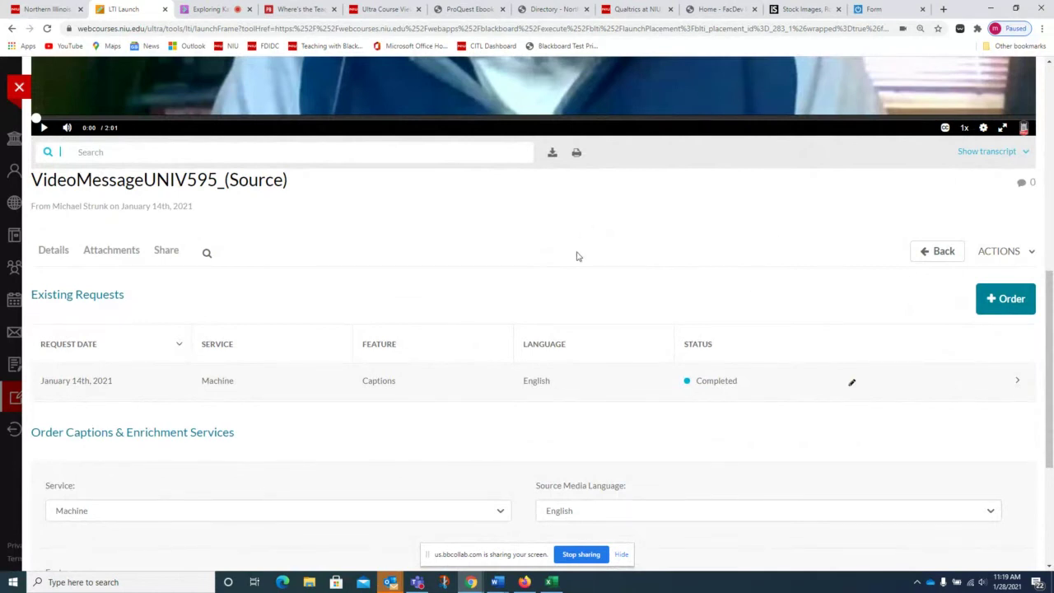
{"action": "scroll", "coordinate": [454, 271], "scroll_direction": "up", "scroll_amount": 4}
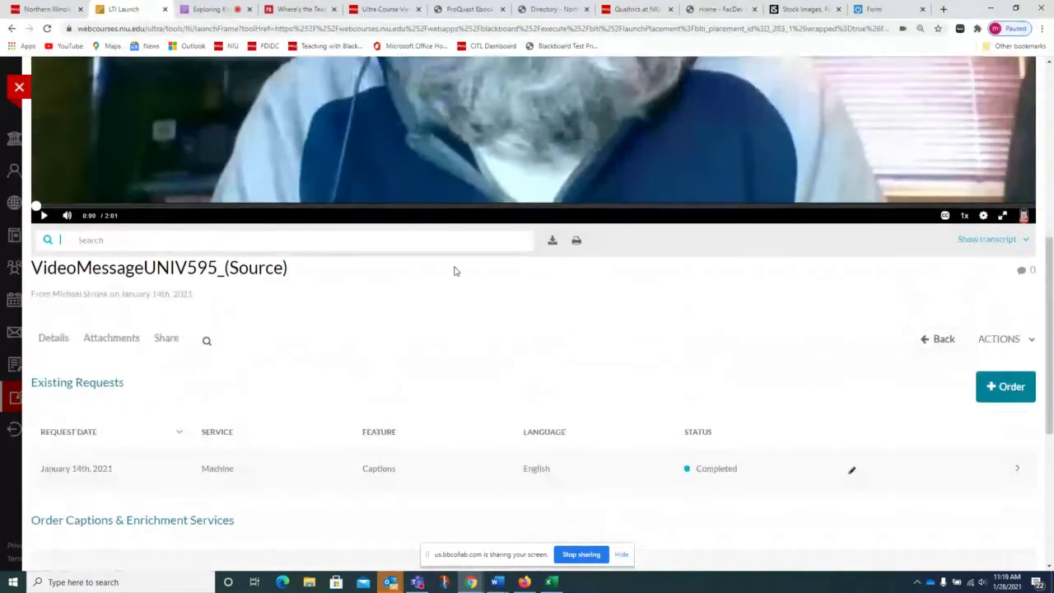
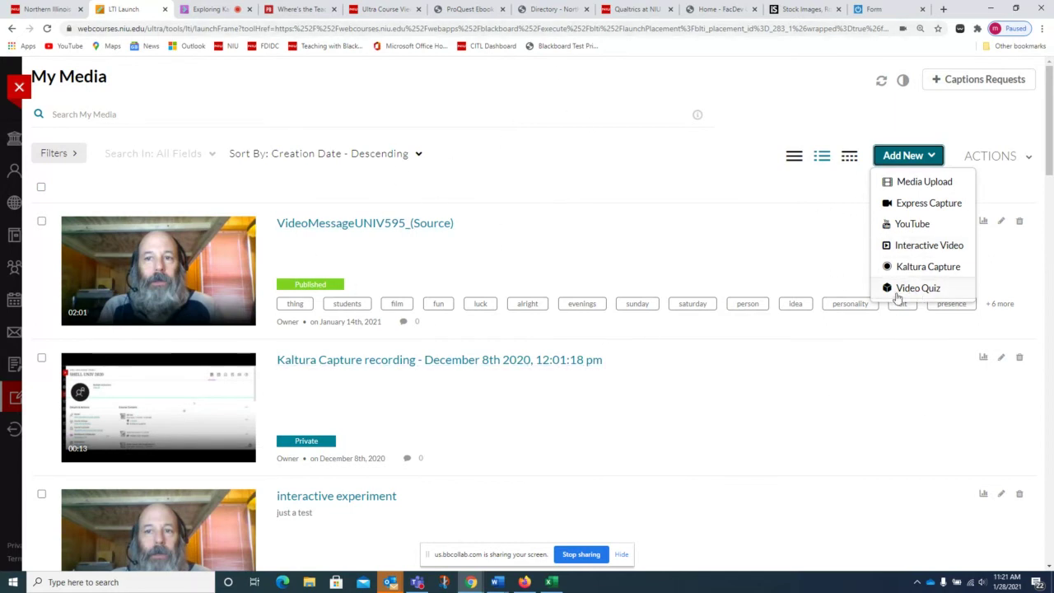
Start a new Video Quiz based on VideoMessageUNIV595_(Source) and play the video up to about 00:05.
{"action": "left_click", "coordinate": [913, 289]}
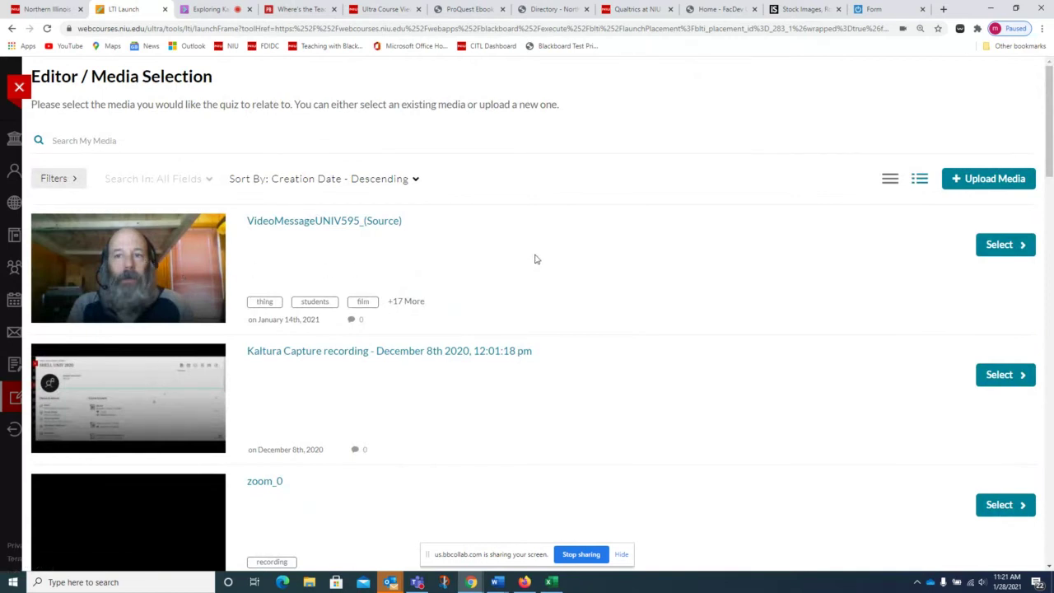
{"action": "left_click", "coordinate": [1005, 255]}
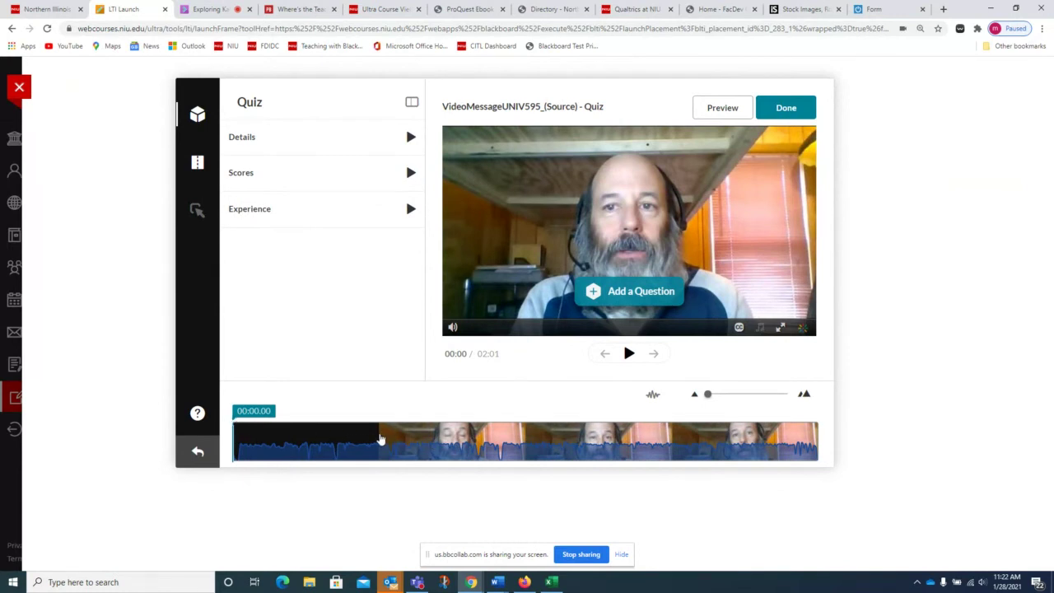
{"action": "left_click", "coordinate": [630, 355]}
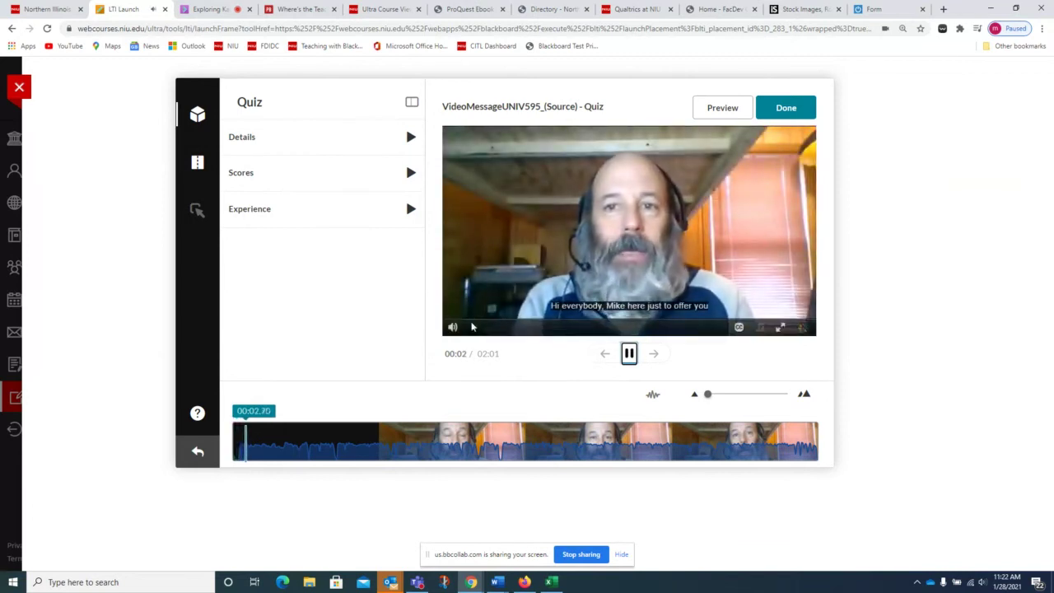
{"action": "left_click", "coordinate": [629, 354]}
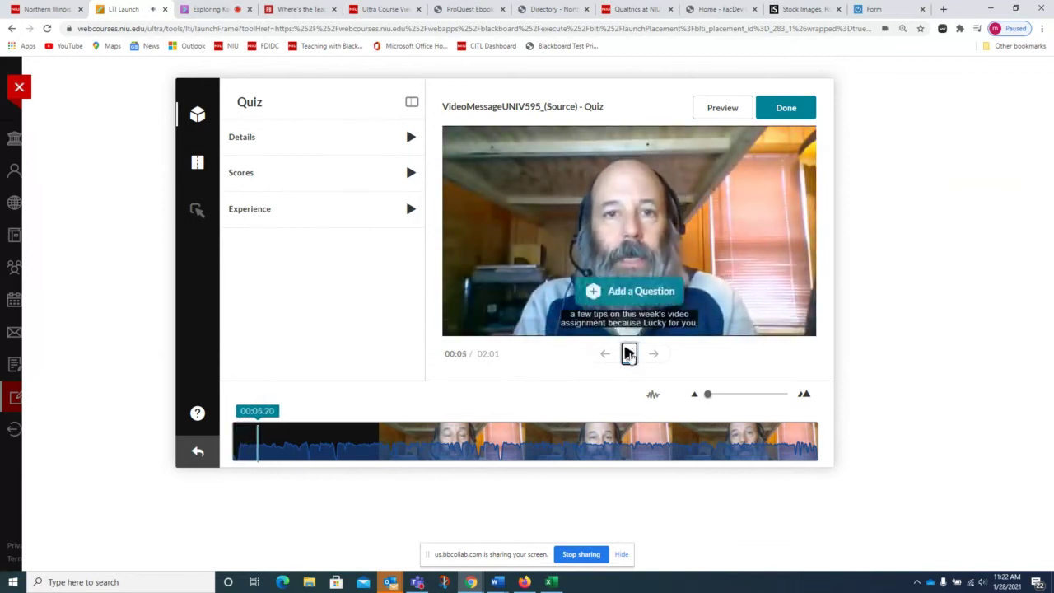
Show the question types that can be added at the current point and open the quiz details.
{"action": "left_click", "coordinate": [593, 294]}
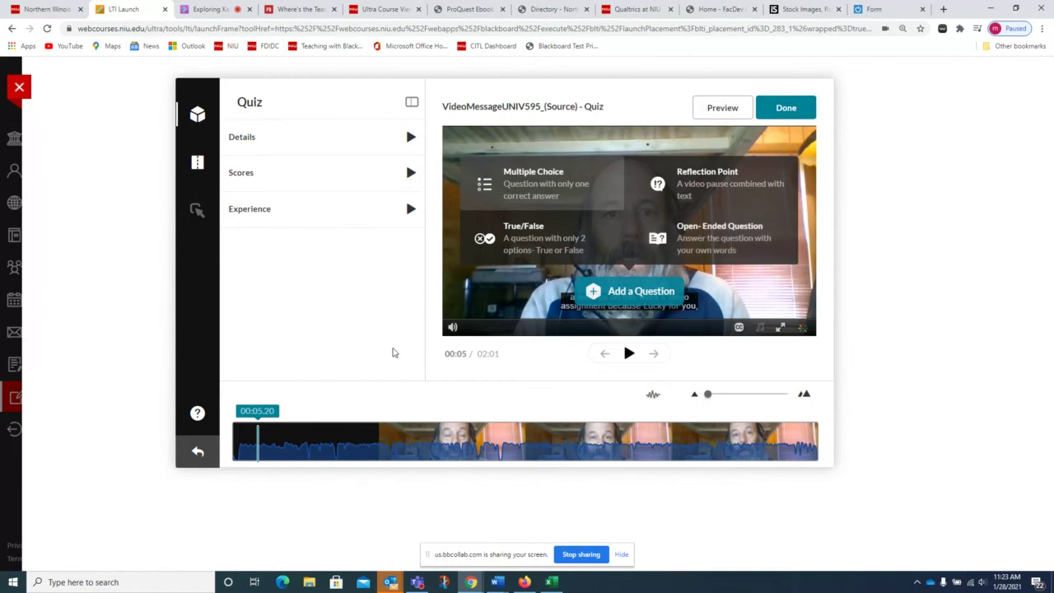
{"action": "left_click", "coordinate": [289, 140]}
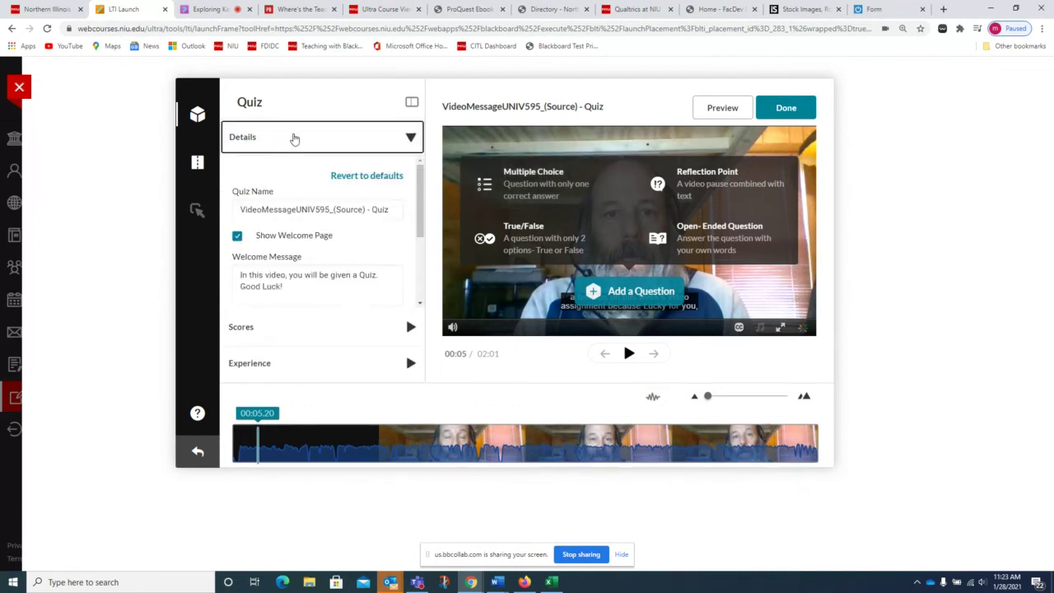
Examine the quiz details, including the name, welcome page and question list download options.
{"action": "scroll", "coordinate": [308, 178], "scroll_direction": "down", "scroll_amount": 1}
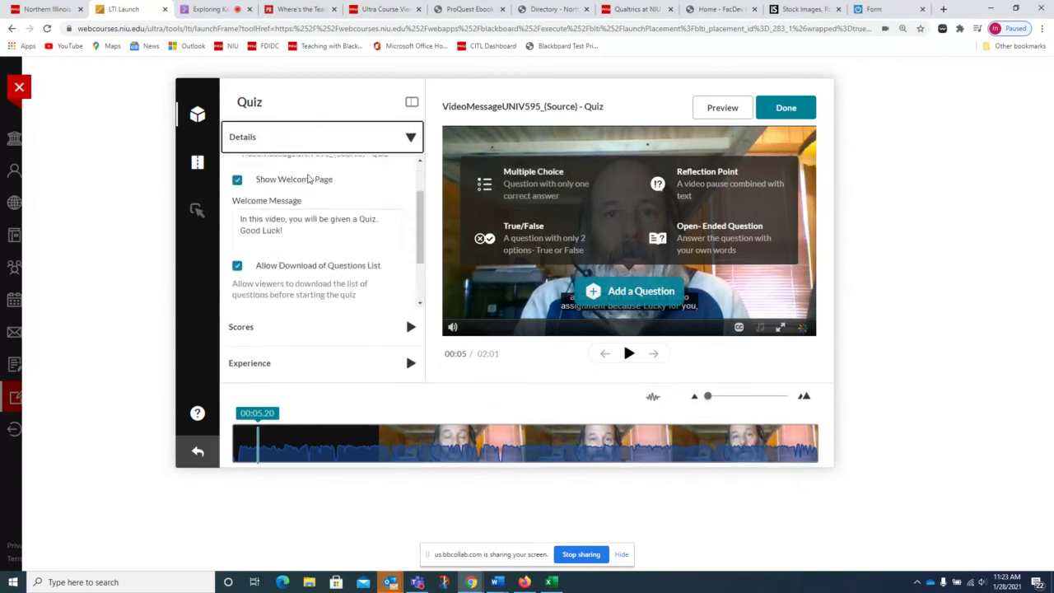
{"action": "scroll", "coordinate": [308, 179], "scroll_direction": "up", "scroll_amount": 1}
{"action": "scroll", "coordinate": [307, 177], "scroll_direction": "down", "scroll_amount": 1}
{"action": "scroll", "coordinate": [306, 177], "scroll_direction": "up", "scroll_amount": 1}
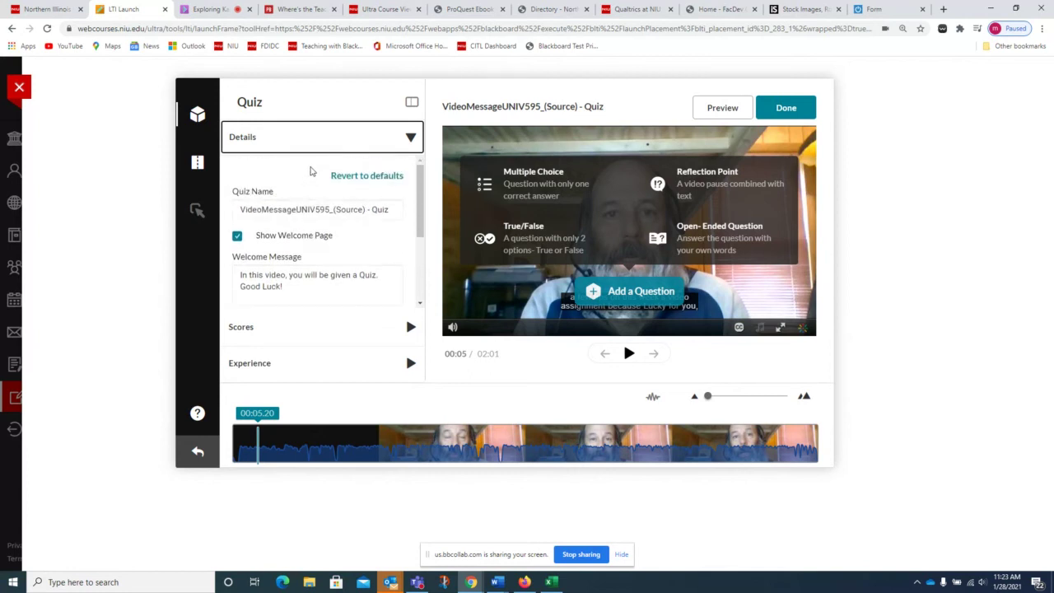
{"action": "left_click", "coordinate": [290, 142]}
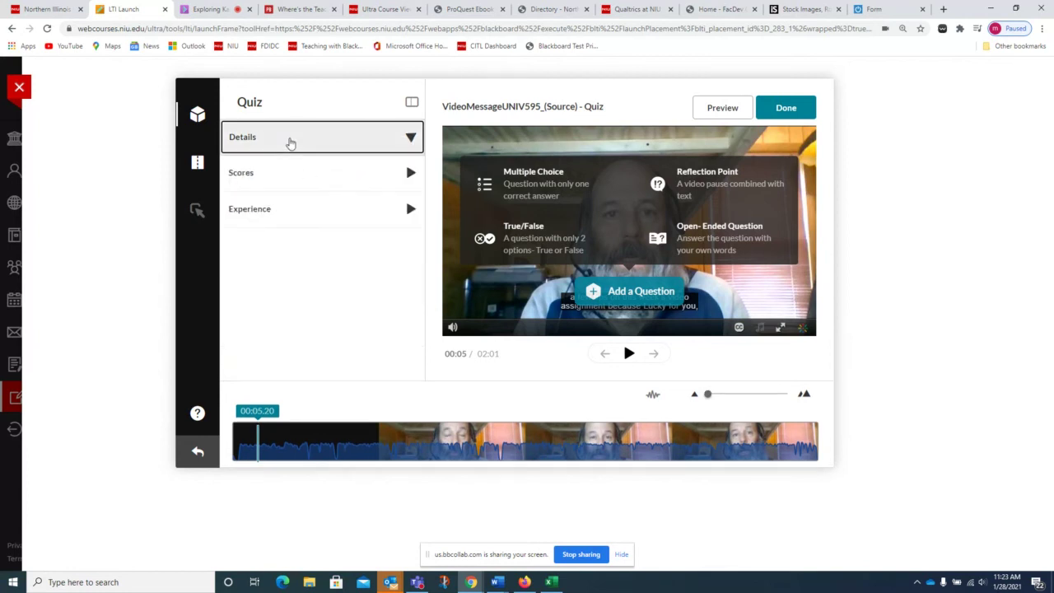
Examine the quiz's Scores settings for submission and its Experience settings for changing and skipping answers.
{"action": "left_click", "coordinate": [295, 175]}
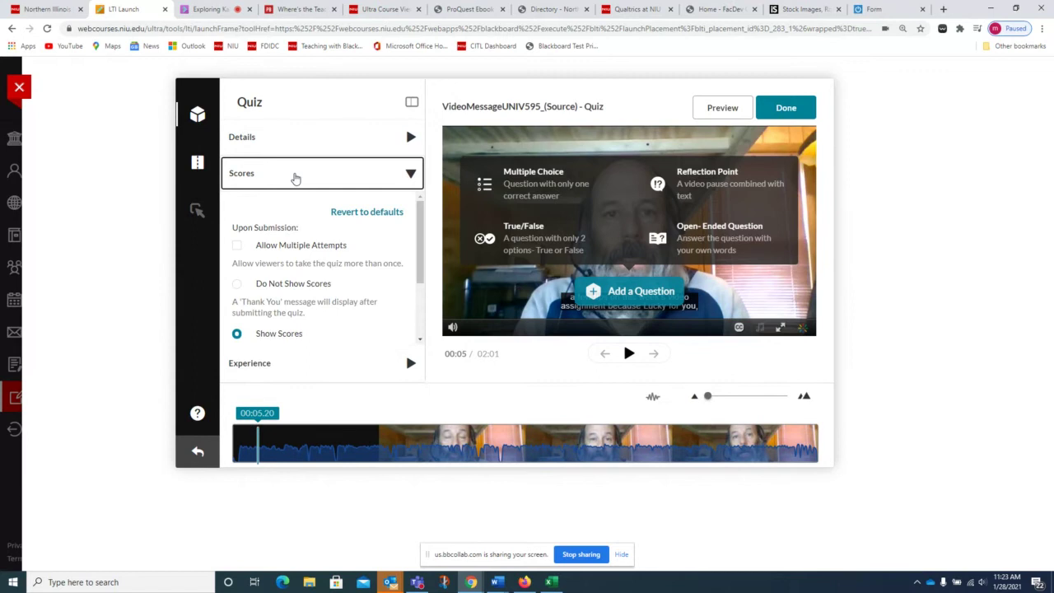
{"action": "left_click", "coordinate": [290, 180]}
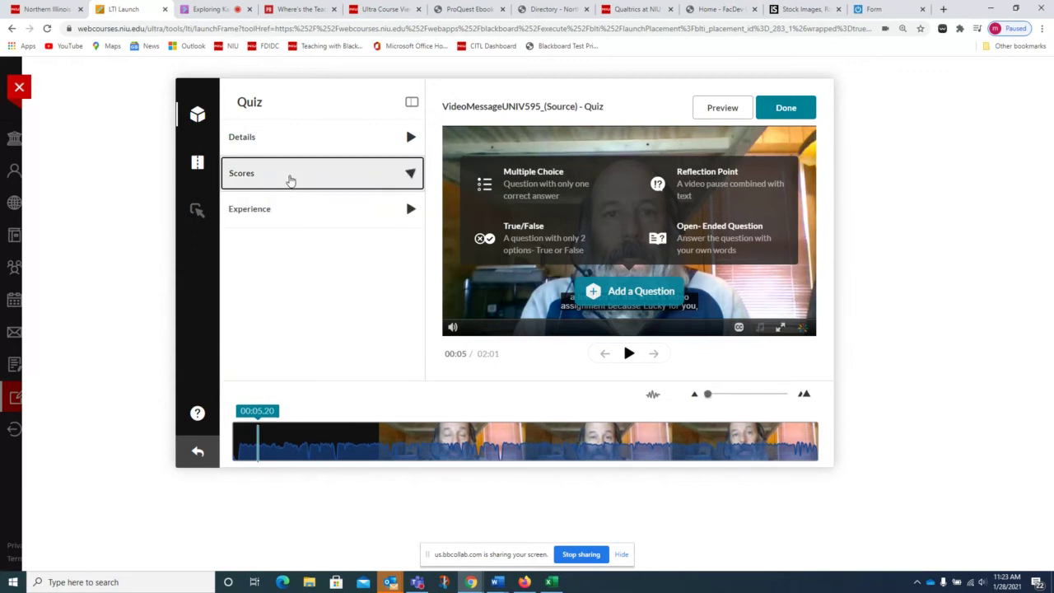
{"action": "left_click", "coordinate": [296, 212]}
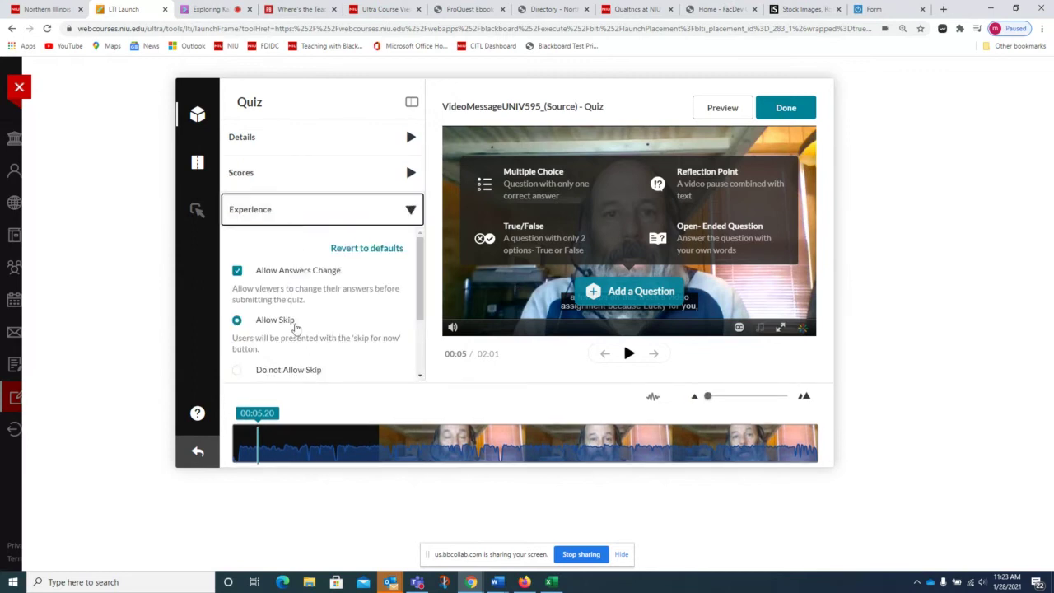
{"action": "scroll", "coordinate": [291, 266], "scroll_direction": "down", "scroll_amount": 1}
{"action": "scroll", "coordinate": [286, 280], "scroll_direction": "up", "scroll_amount": 1}
{"action": "left_click", "coordinate": [316, 213]}
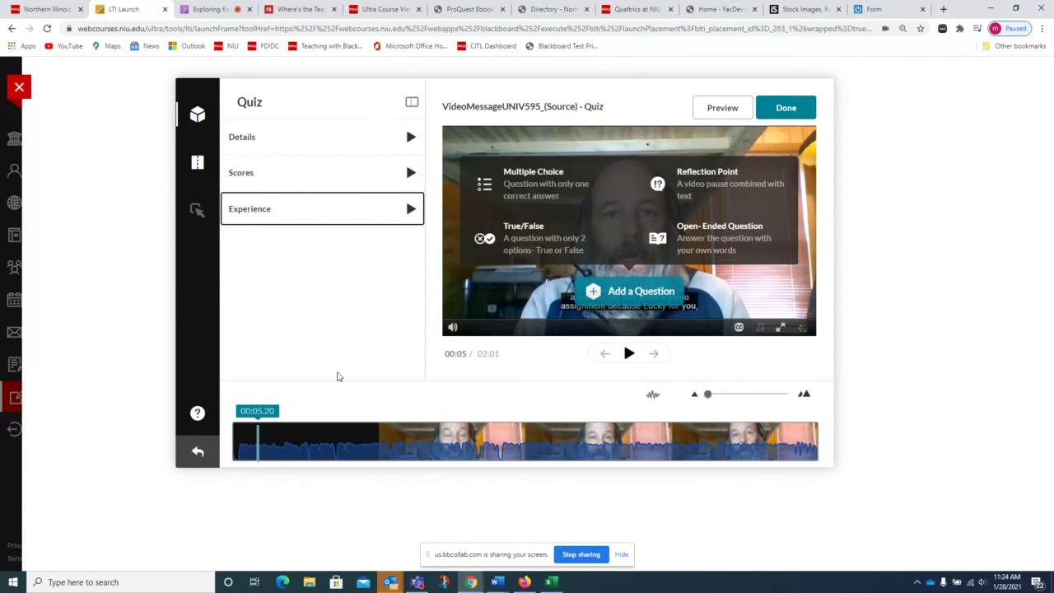
Finish editing the quiz and start playing it from its media page.
{"action": "left_click", "coordinate": [785, 111]}
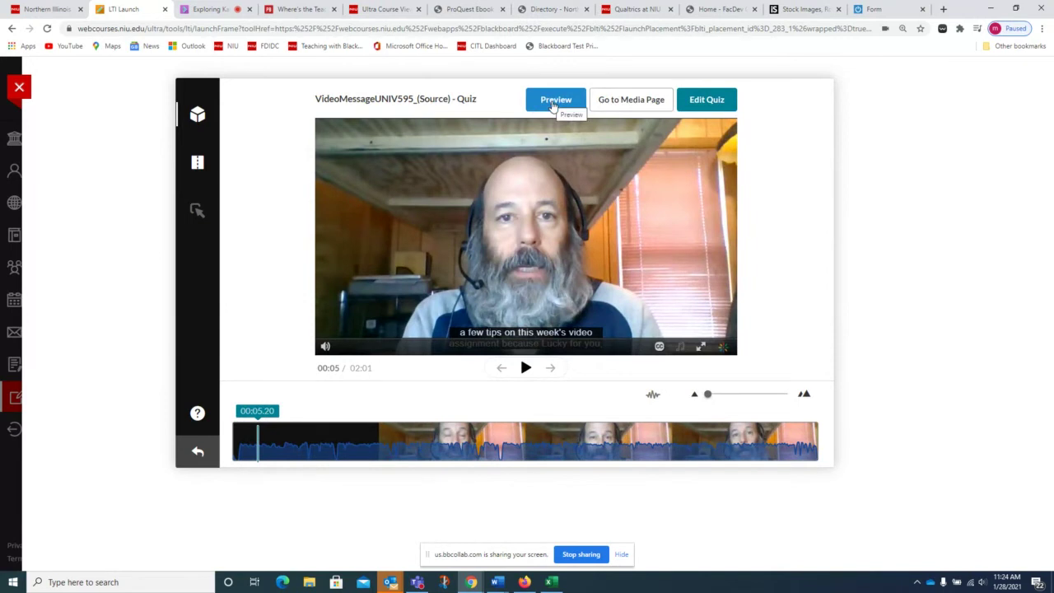
{"action": "left_click", "coordinate": [633, 103]}
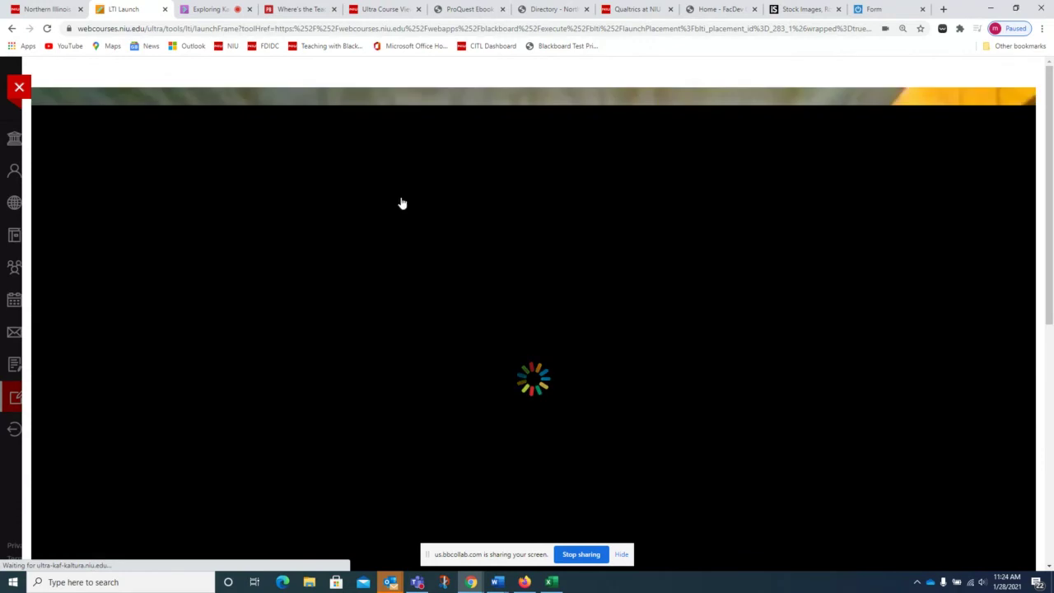
{"action": "scroll", "coordinate": [119, 191], "scroll_direction": "down", "scroll_amount": 3}
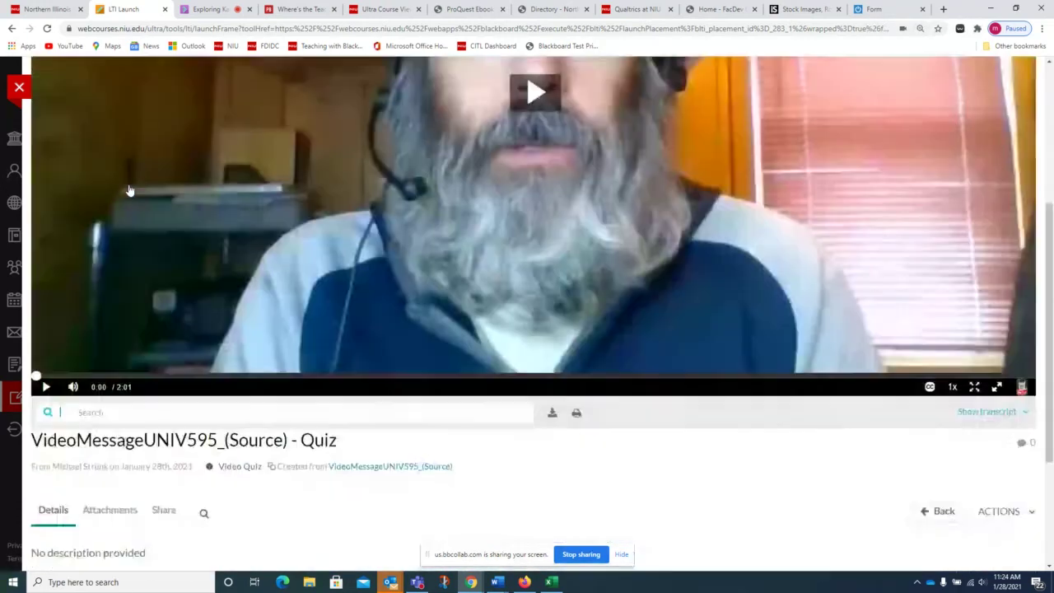
{"action": "scroll", "coordinate": [128, 190], "scroll_direction": "up", "scroll_amount": 2}
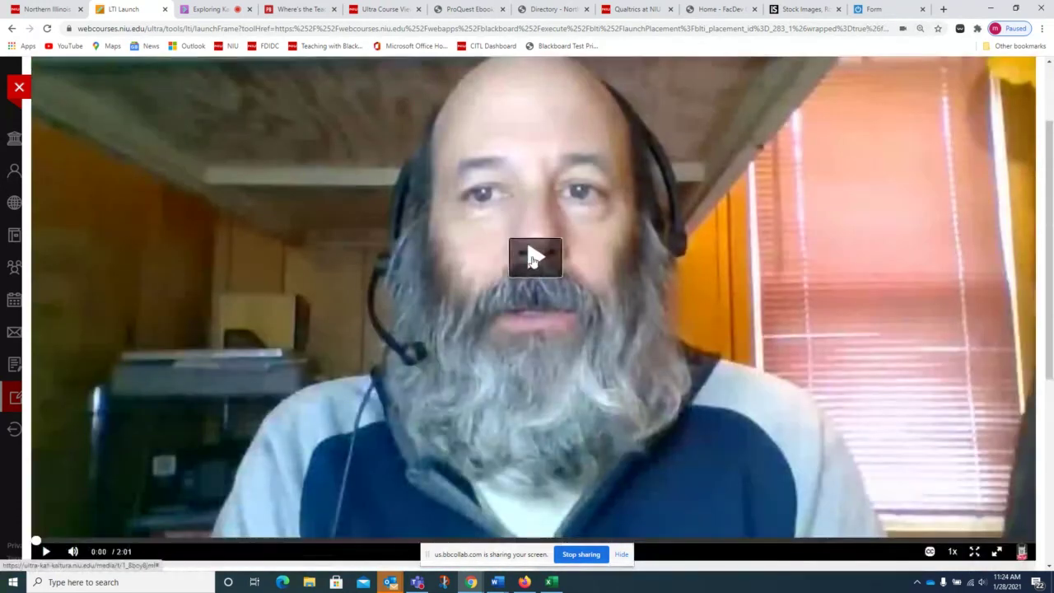
{"action": "left_click", "coordinate": [534, 258]}
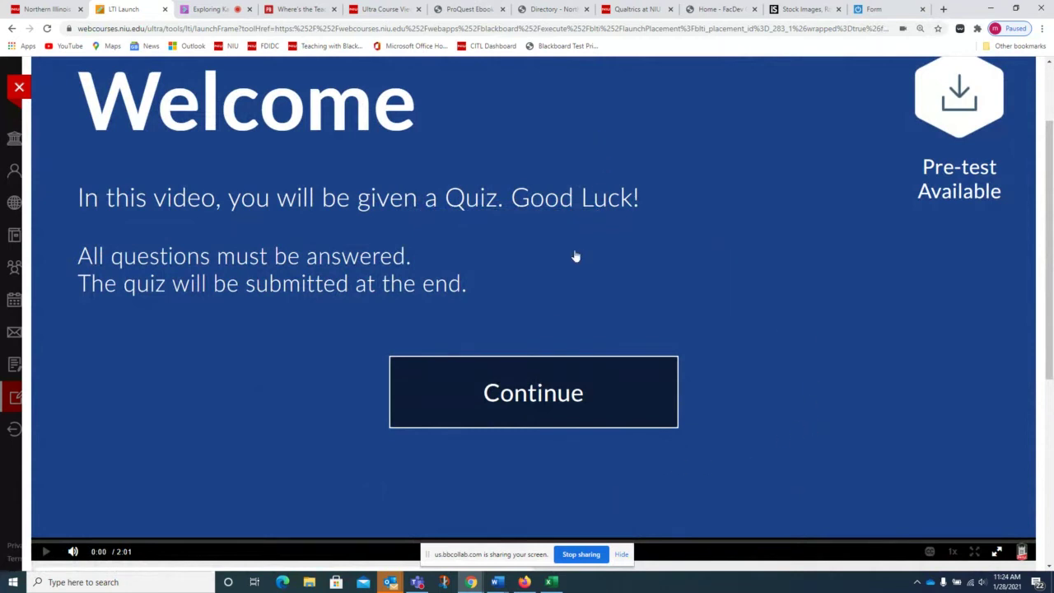
Close the quiz's media page in Blackboard and stop sharing the screen.
{"action": "left_click", "coordinate": [19, 88]}
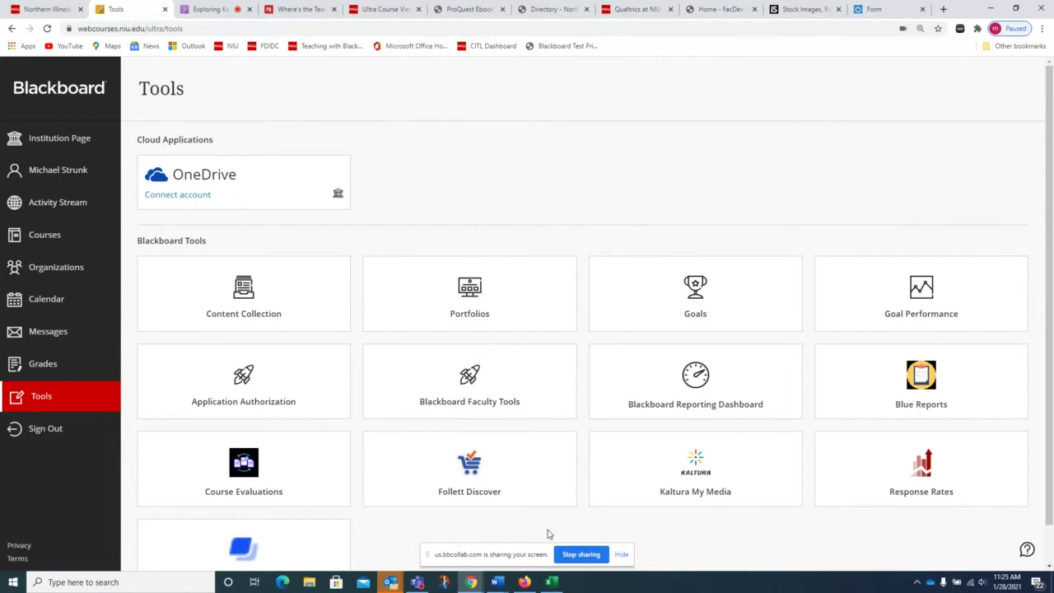
{"action": "left_click", "coordinate": [580, 555]}
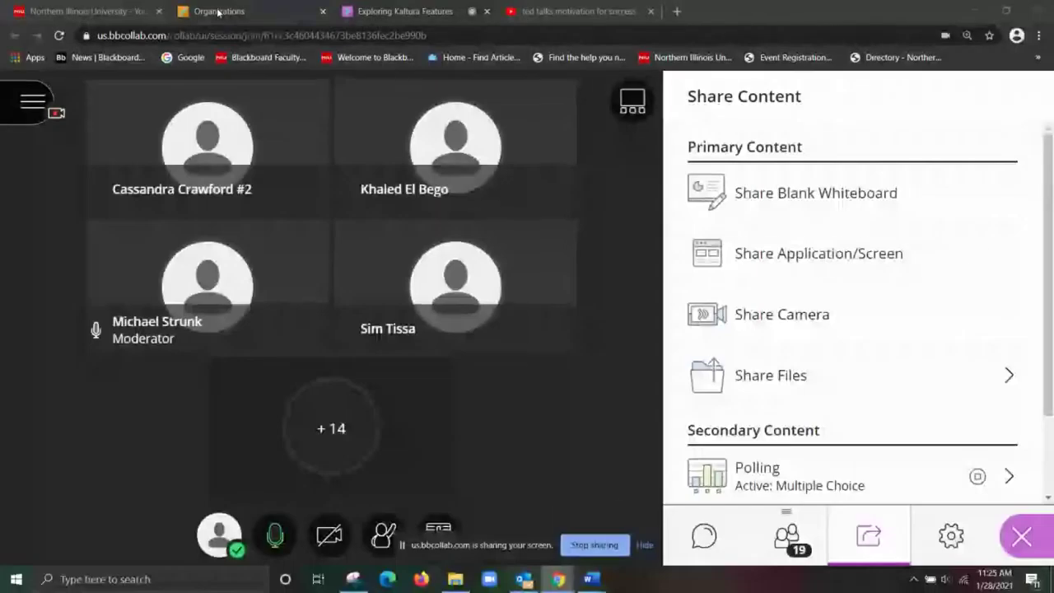
Switch to the Blackboard browser page and open Kaltura My Media from the Blackboard tools.
{"action": "left_click", "coordinate": [218, 11]}
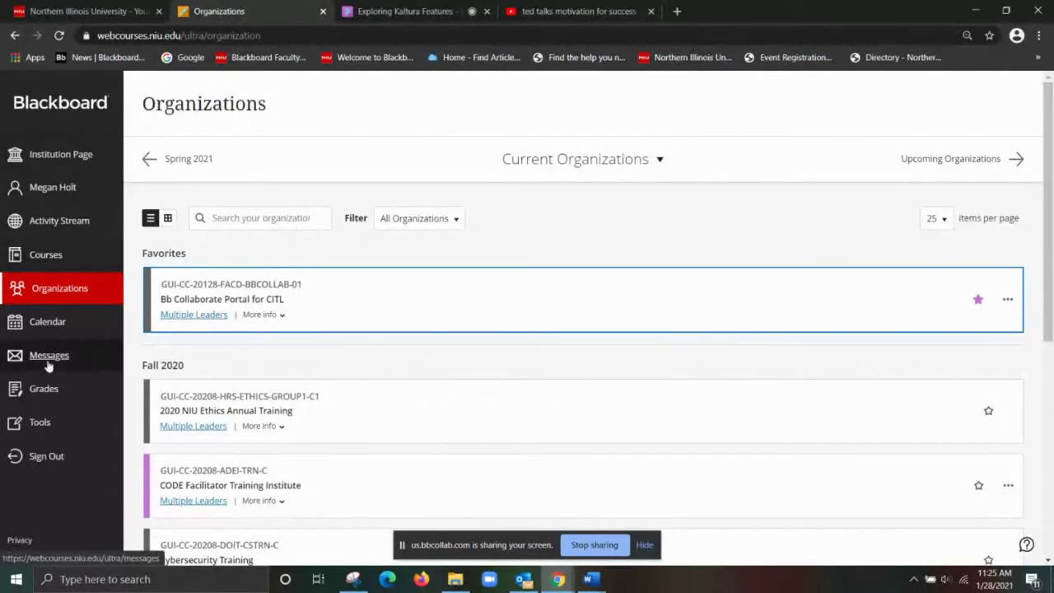
{"action": "left_click", "coordinate": [42, 425]}
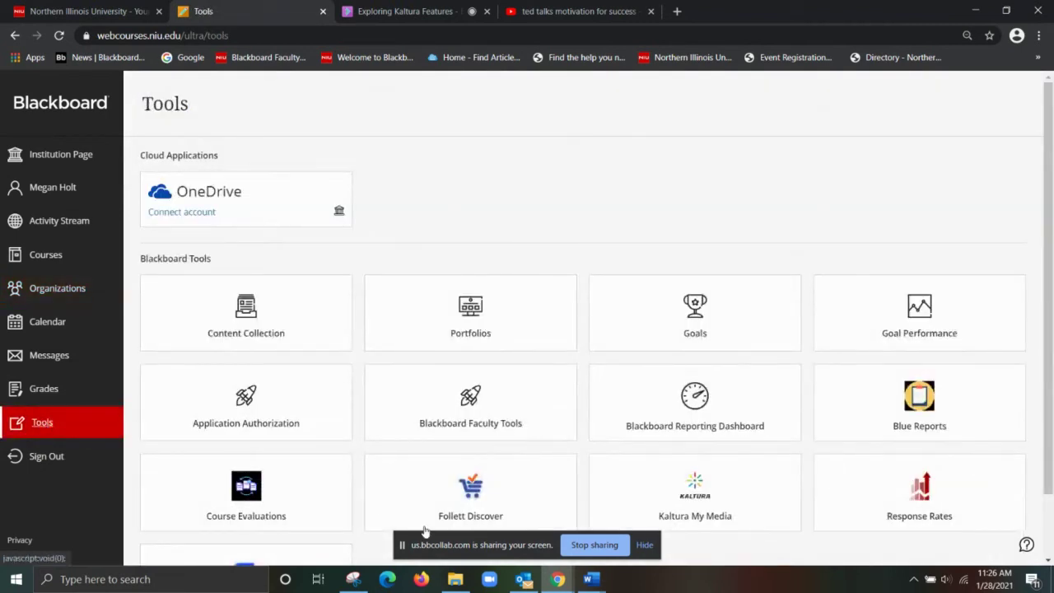
{"action": "left_click", "coordinate": [696, 500]}
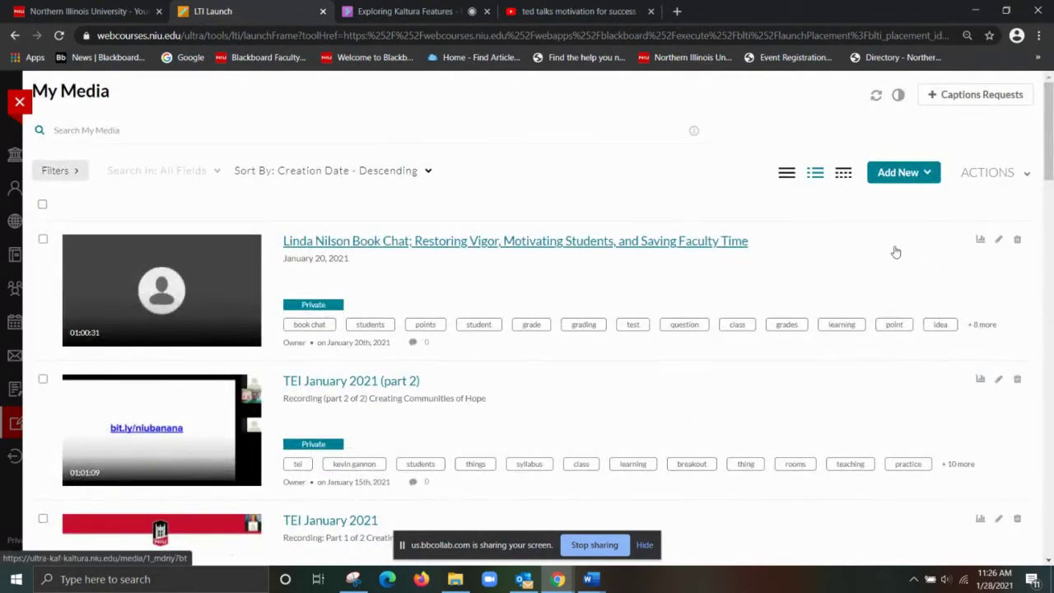
Start adding a new YouTube video to My Media.
{"action": "left_click", "coordinate": [928, 174]}
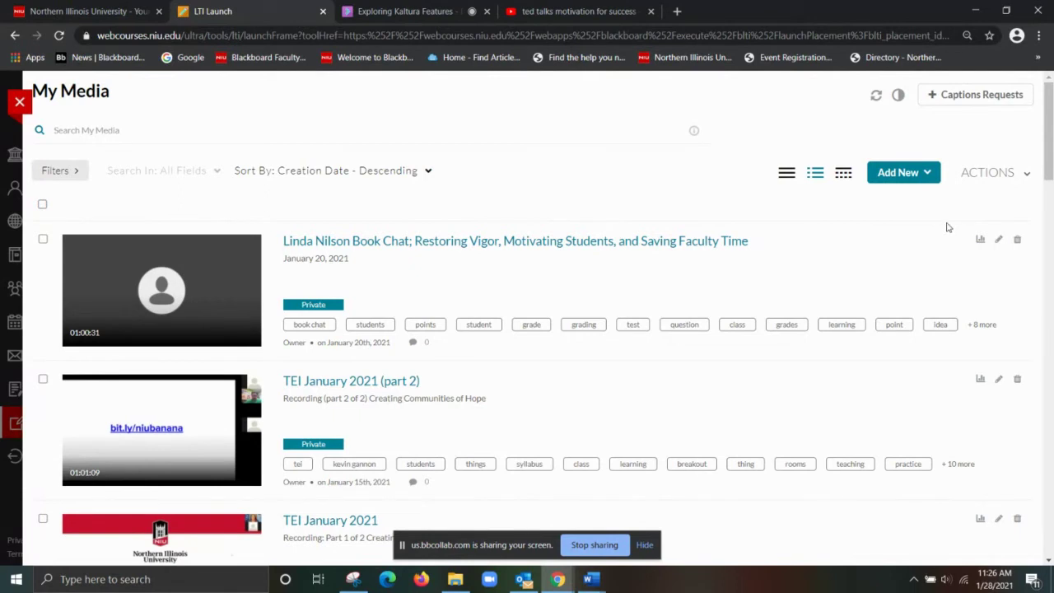
{"action": "left_click", "coordinate": [918, 176]}
{"action": "left_click", "coordinate": [912, 184]}
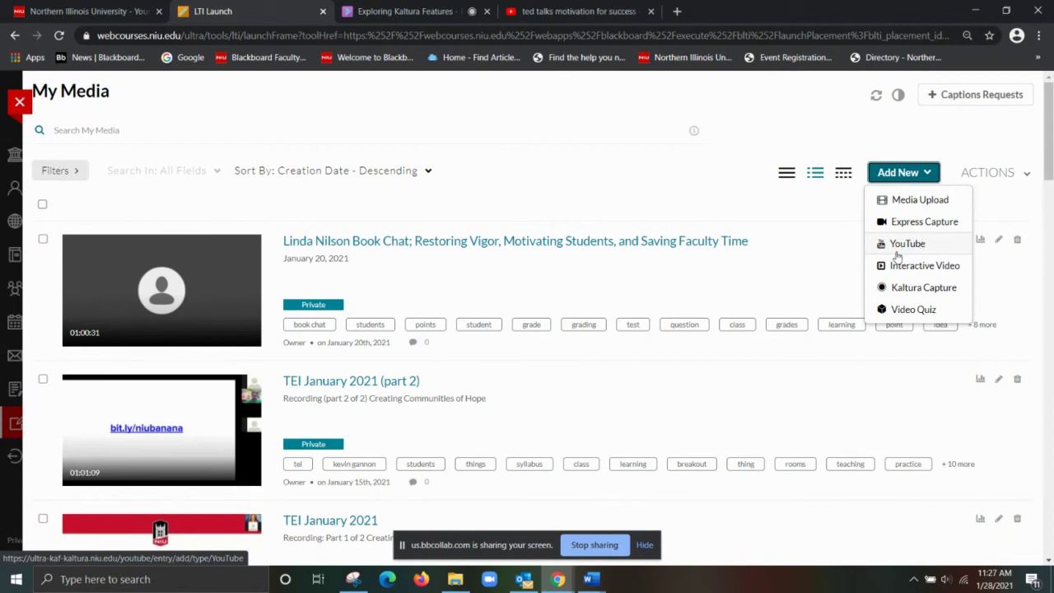
{"action": "left_click", "coordinate": [923, 242]}
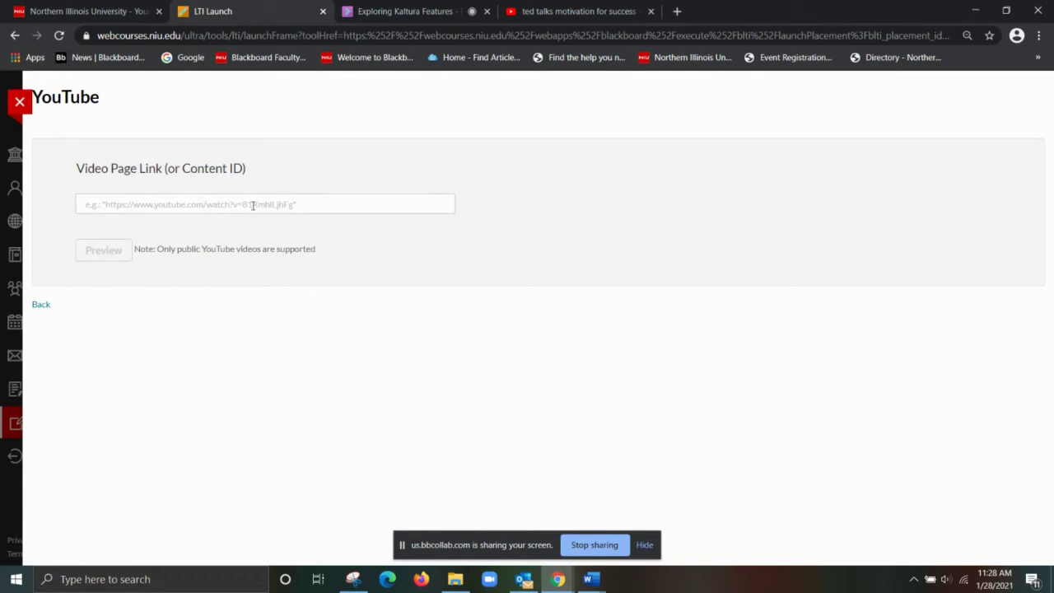
Switch to YouTube, open "The Secret to Success: It's Not What You Think", pause playback and copy the video's web address.
{"action": "left_click", "coordinate": [556, 13]}
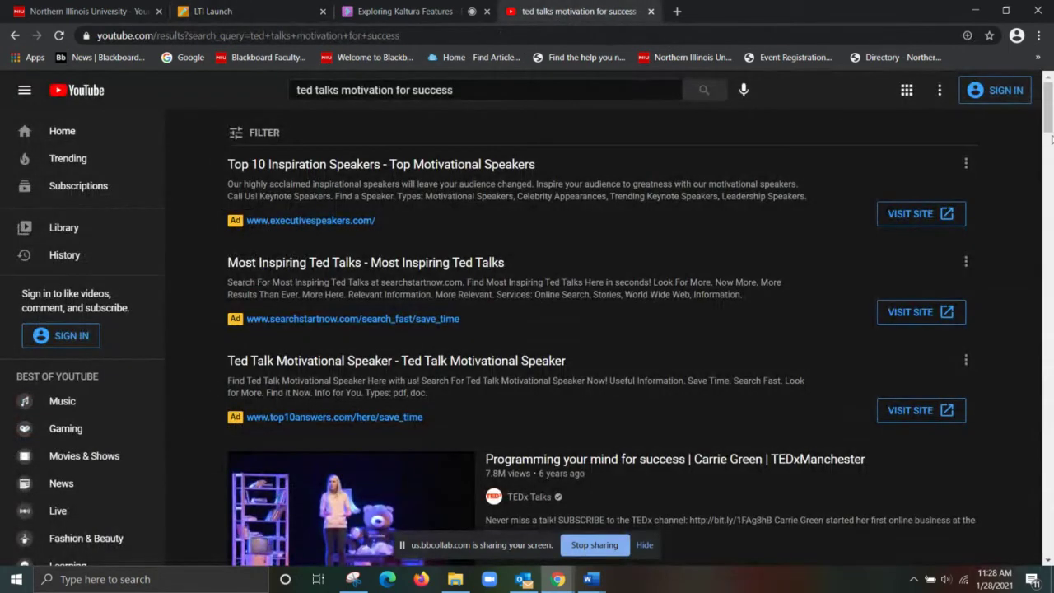
{"action": "scroll", "coordinate": [1051, 115], "scroll_direction": "down", "scroll_amount": 2}
{"action": "left_click_drag", "start_coordinate": [1051, 115], "coordinate": [1052, 135]}
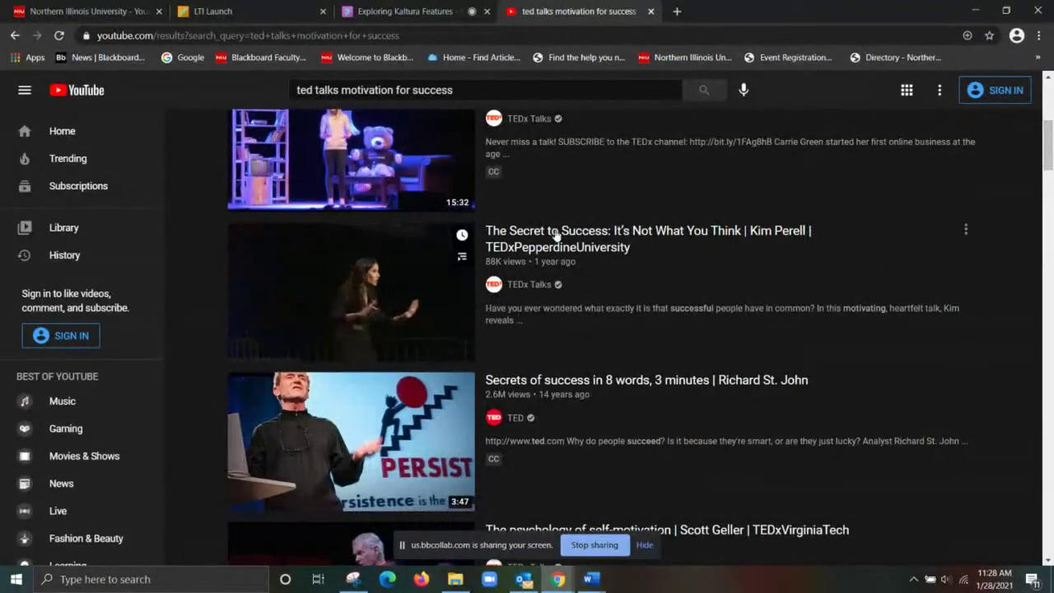
{"action": "left_click", "coordinate": [407, 251]}
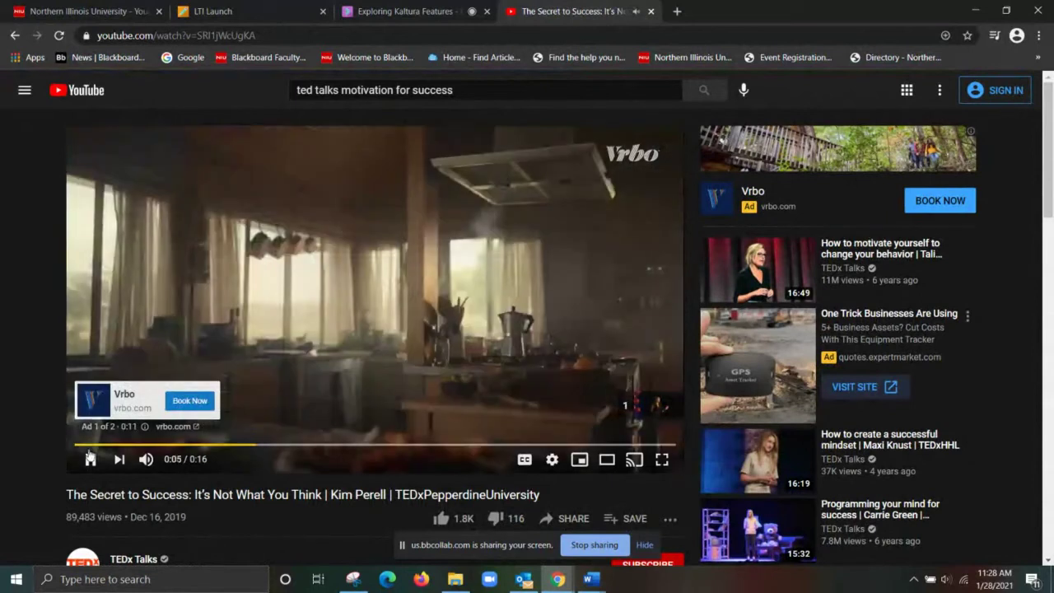
{"action": "left_click", "coordinate": [91, 459]}
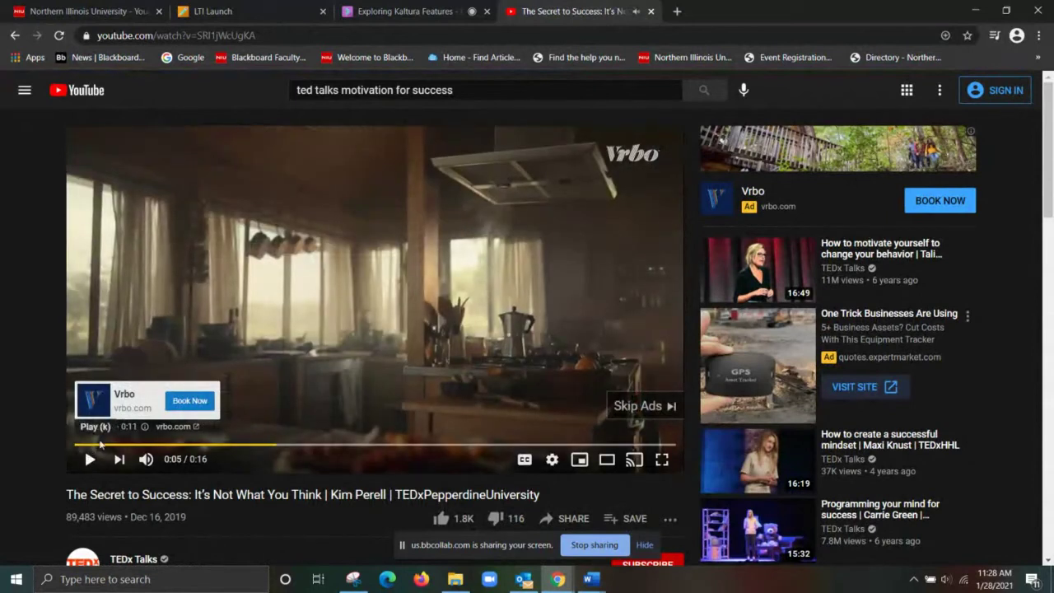
{"action": "left_click", "coordinate": [272, 36]}
{"action": "key", "text": "ctrl+c"}
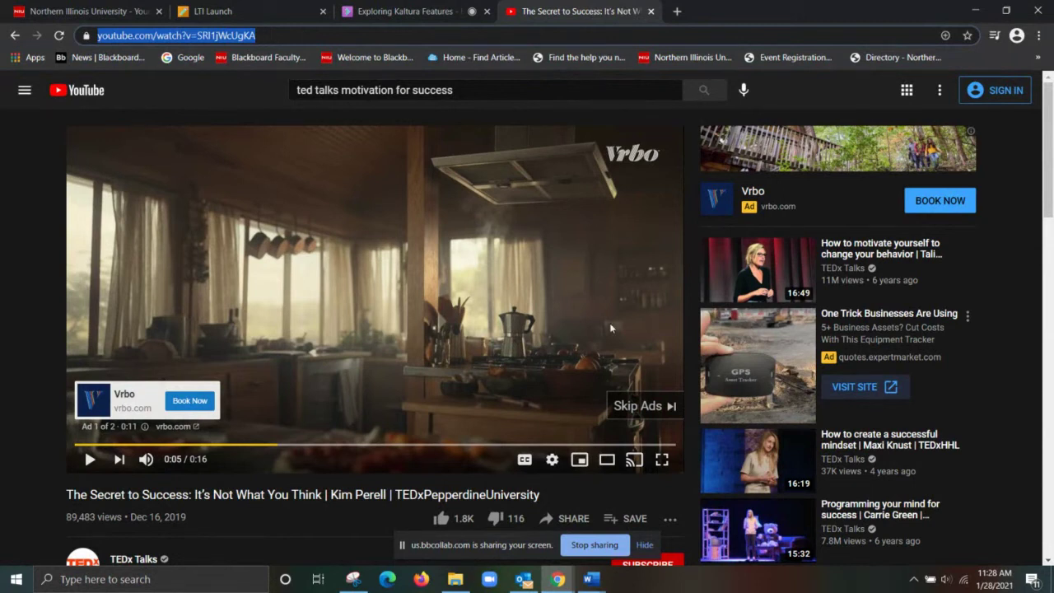
Paste the copied address as the video page link in Kaltura's YouTube form and preview the video.
{"action": "left_click", "coordinate": [254, 10]}
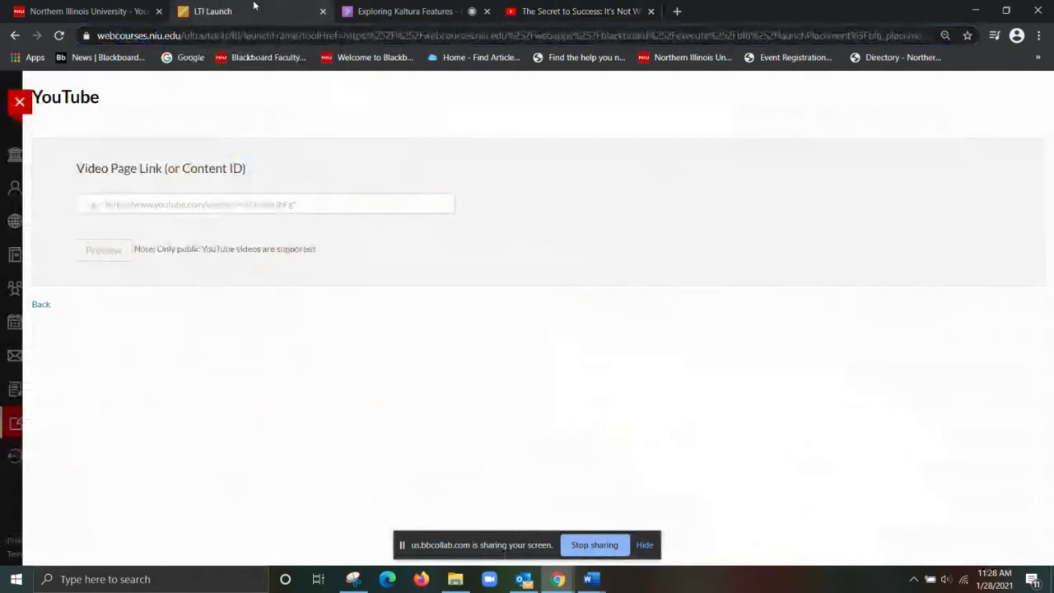
{"action": "left_click", "coordinate": [190, 202]}
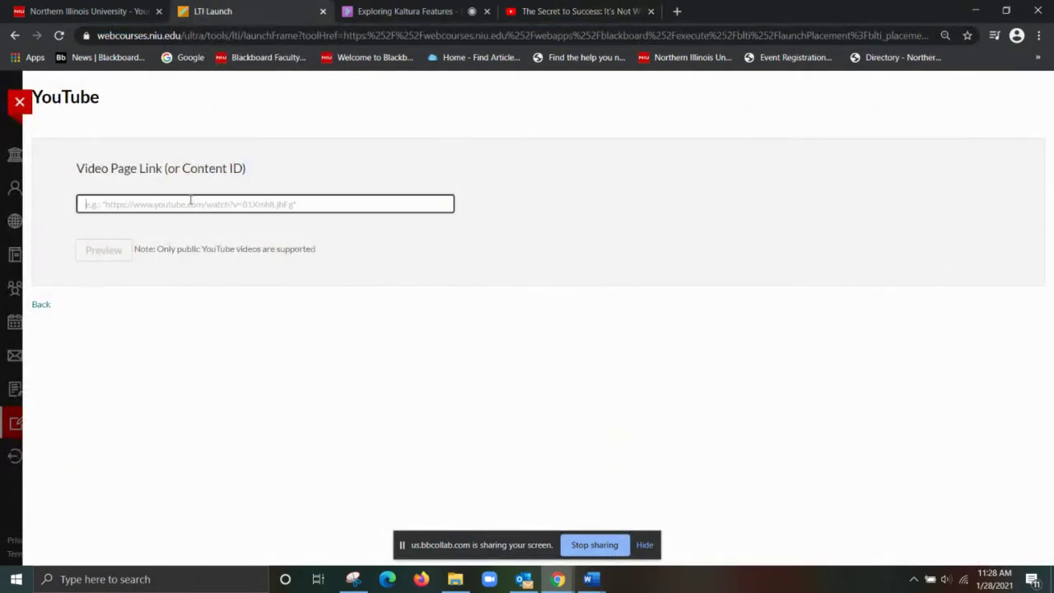
{"action": "key", "text": "ctrl+v"}
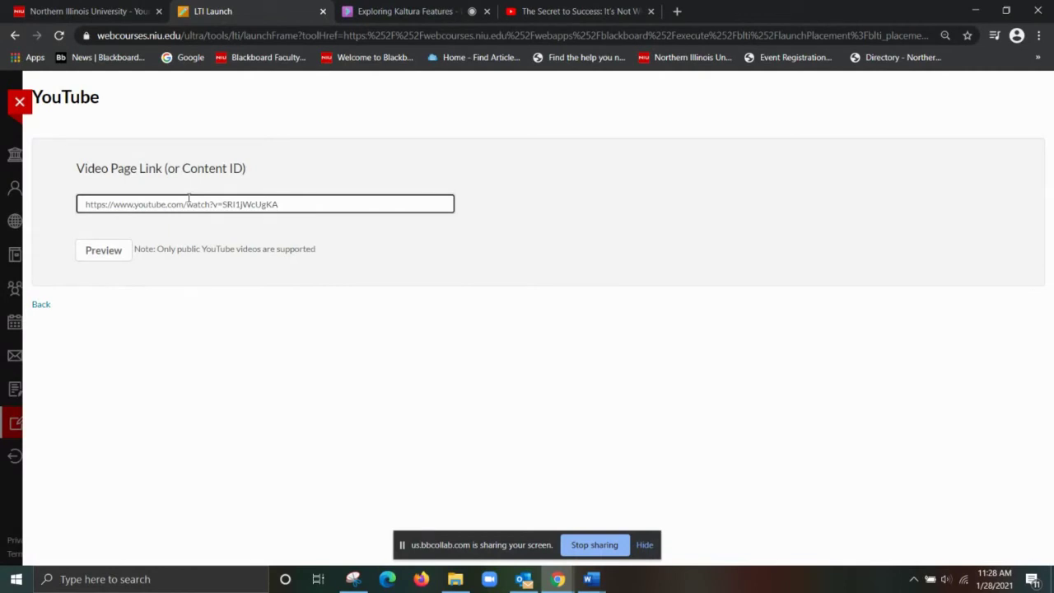
{"action": "left_click", "coordinate": [116, 253]}
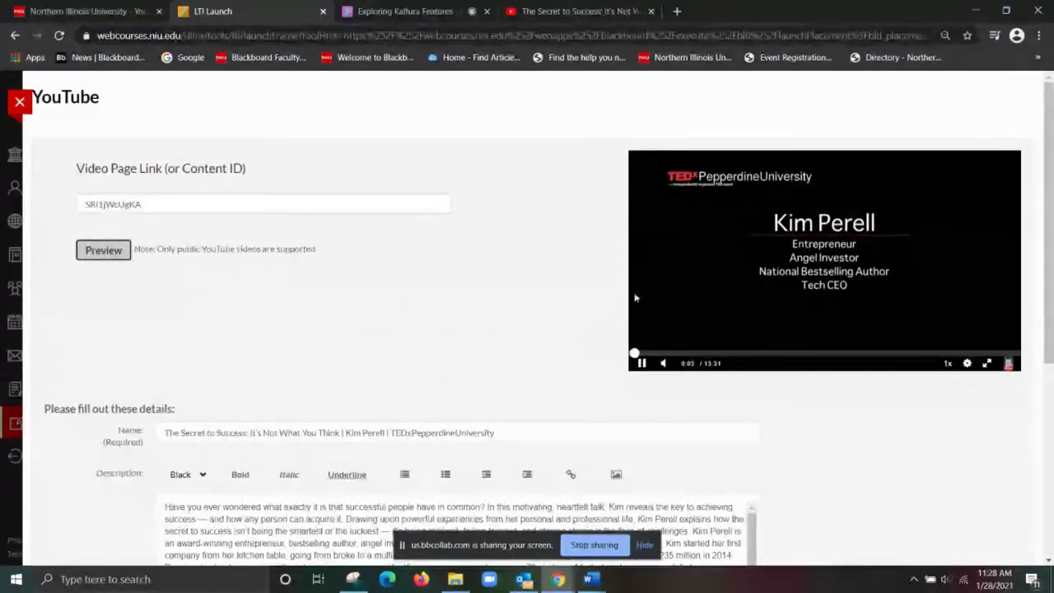
Tag the YouTube video entry with Success, ENGL 001 and 2021.
{"action": "left_click_drag", "start_coordinate": [1051, 106], "coordinate": [1052, 176]}
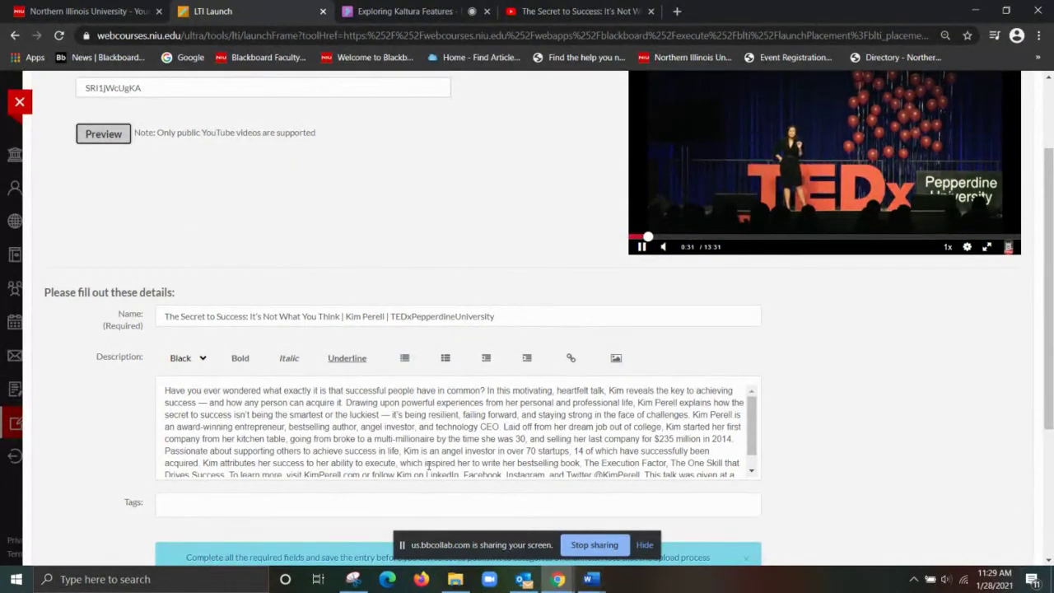
{"action": "left_click", "coordinate": [344, 509]}
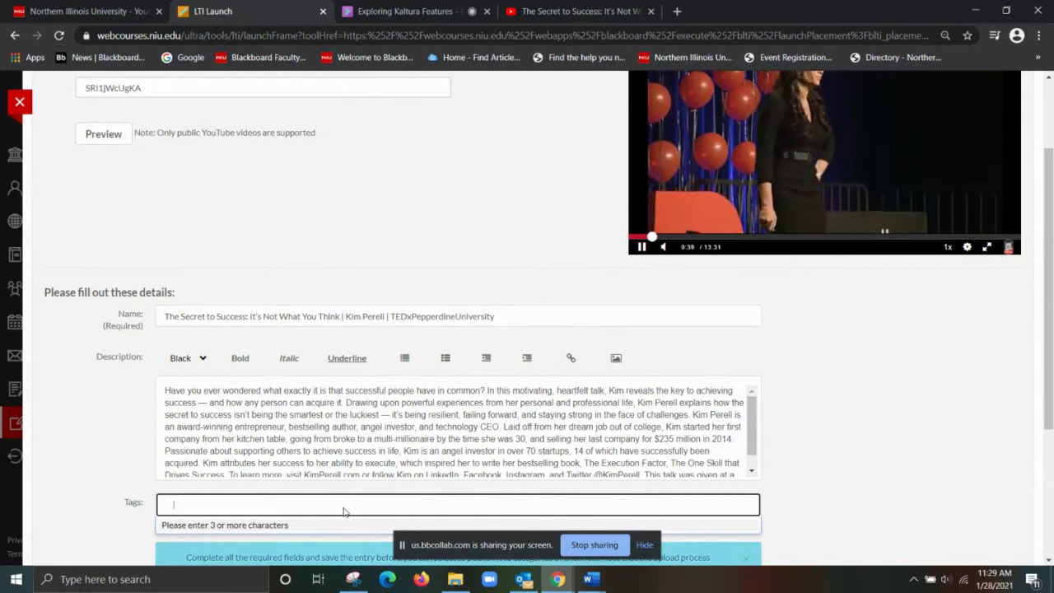
{"action": "type", "text": "uccess"}
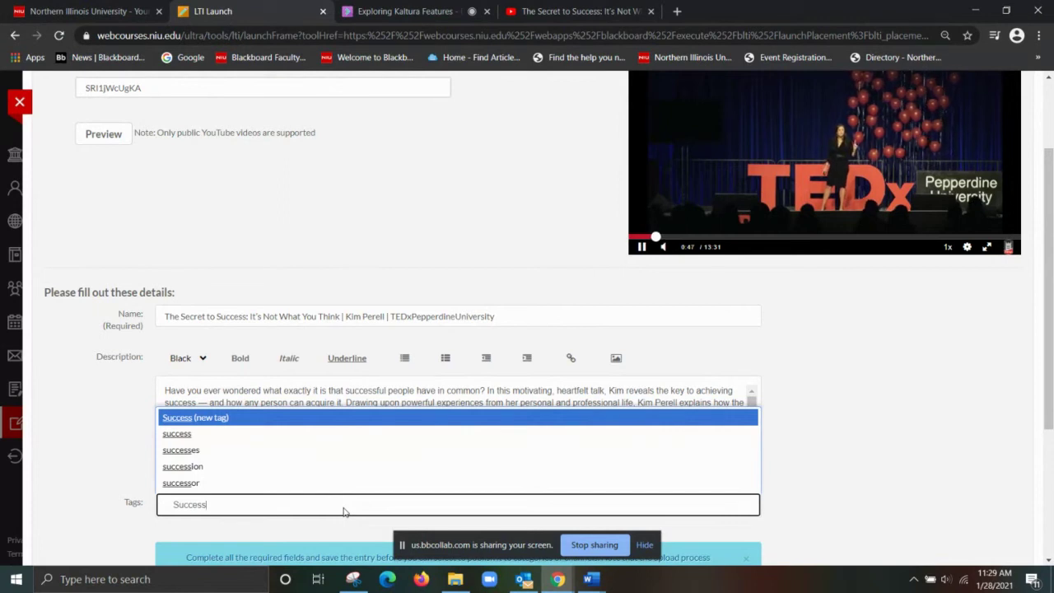
{"action": "key", "text": "Return"}
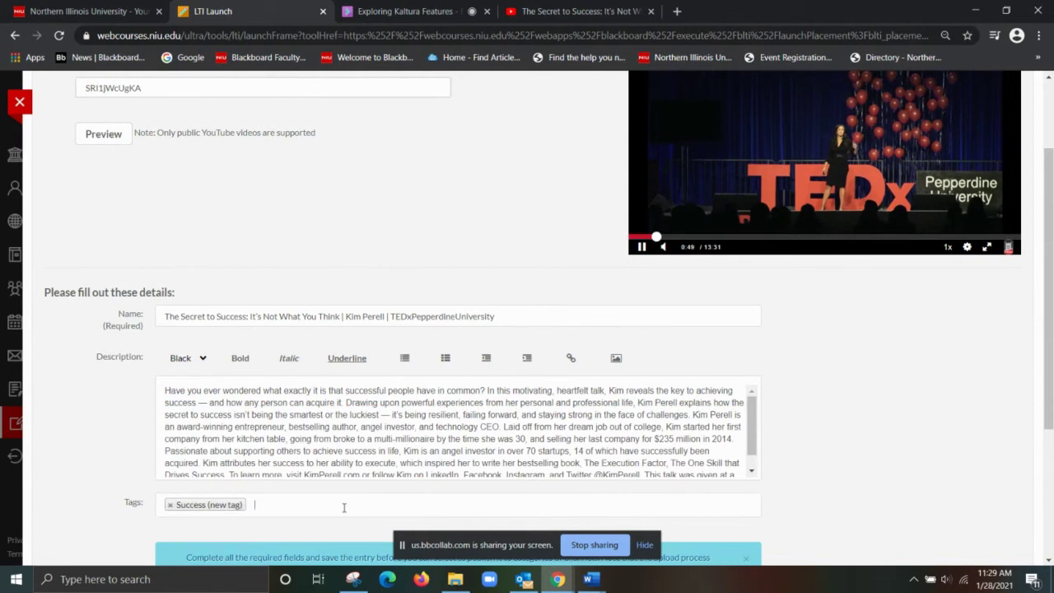
{"action": "left_click", "coordinate": [344, 509]}
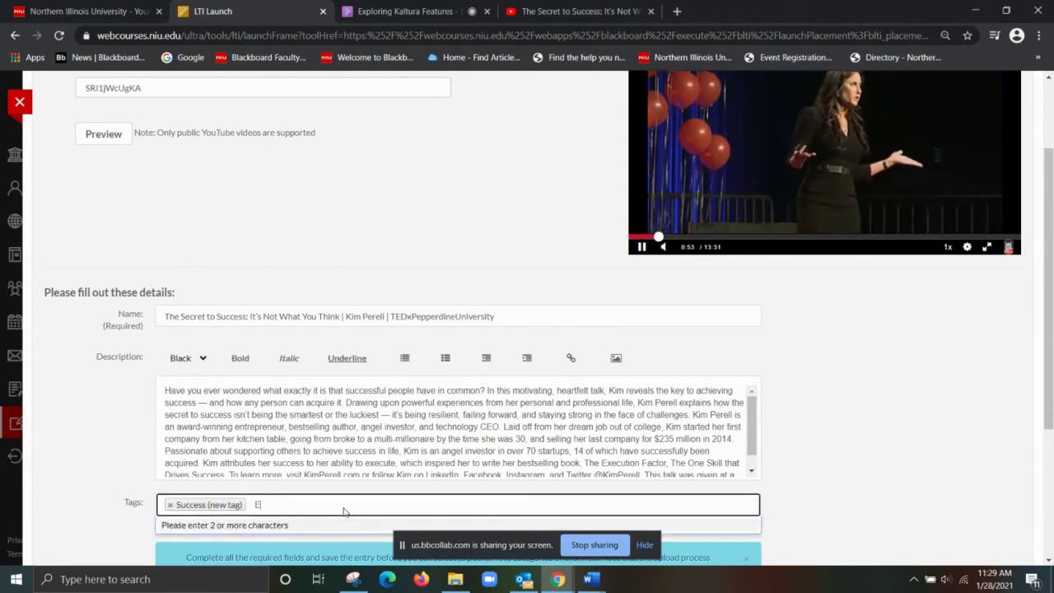
{"action": "type", "text": "ENGL 001"}
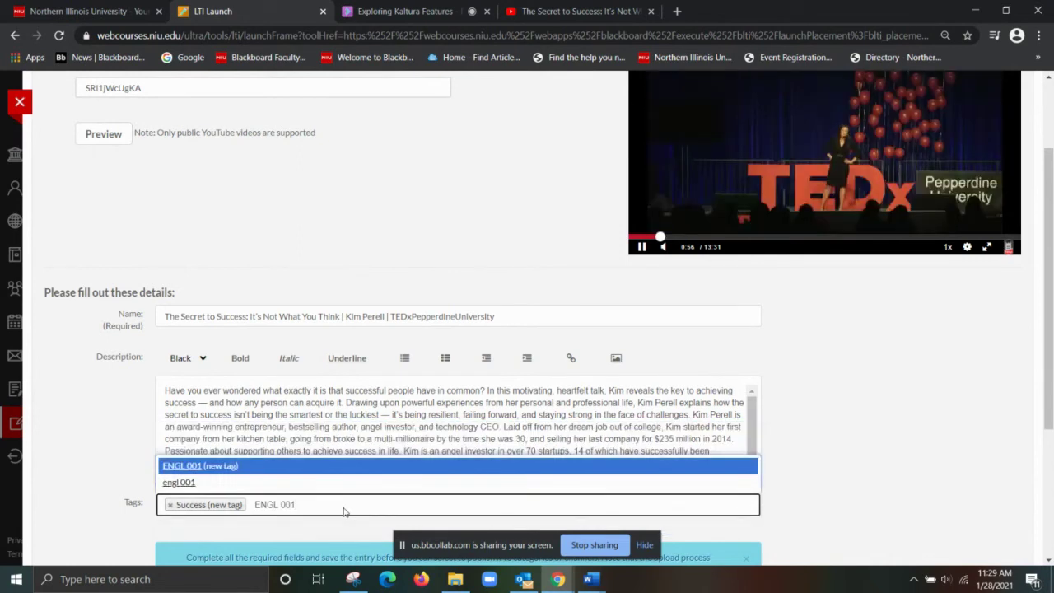
{"action": "key", "text": "Return"}
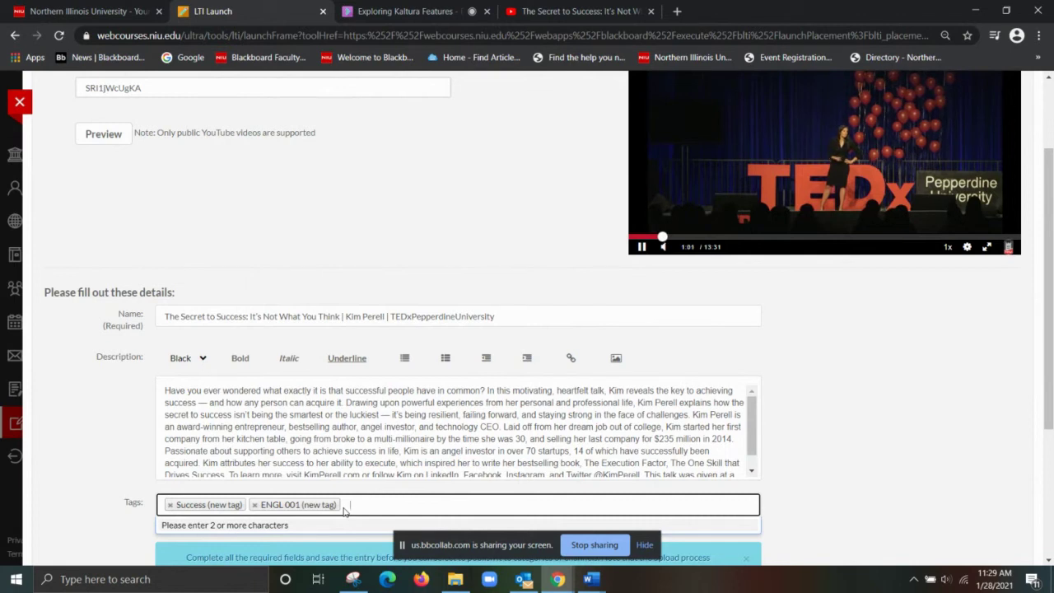
{"action": "type", "text": "2021"}
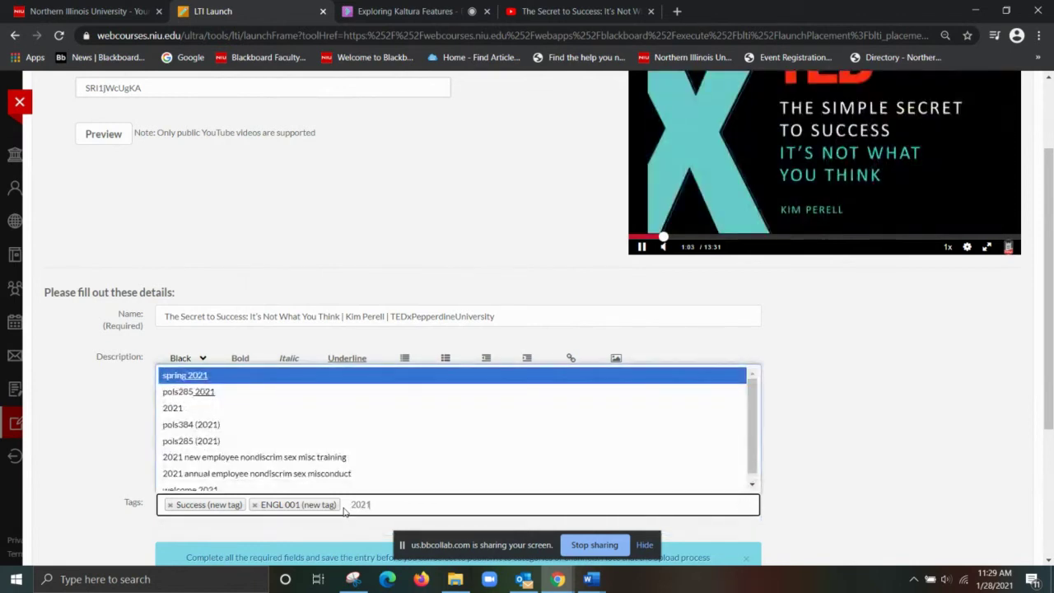
{"action": "key", "text": "Return"}
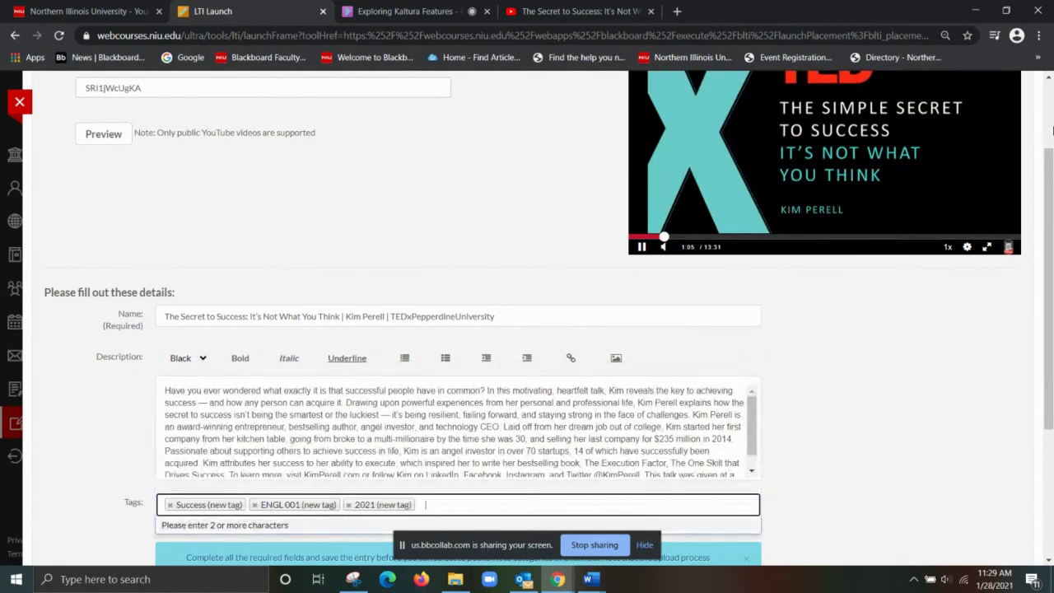
Save the YouTube video entry as private and return to the My Media list.
{"action": "scroll", "coordinate": [1024, 278], "scroll_direction": "down", "scroll_amount": 3}
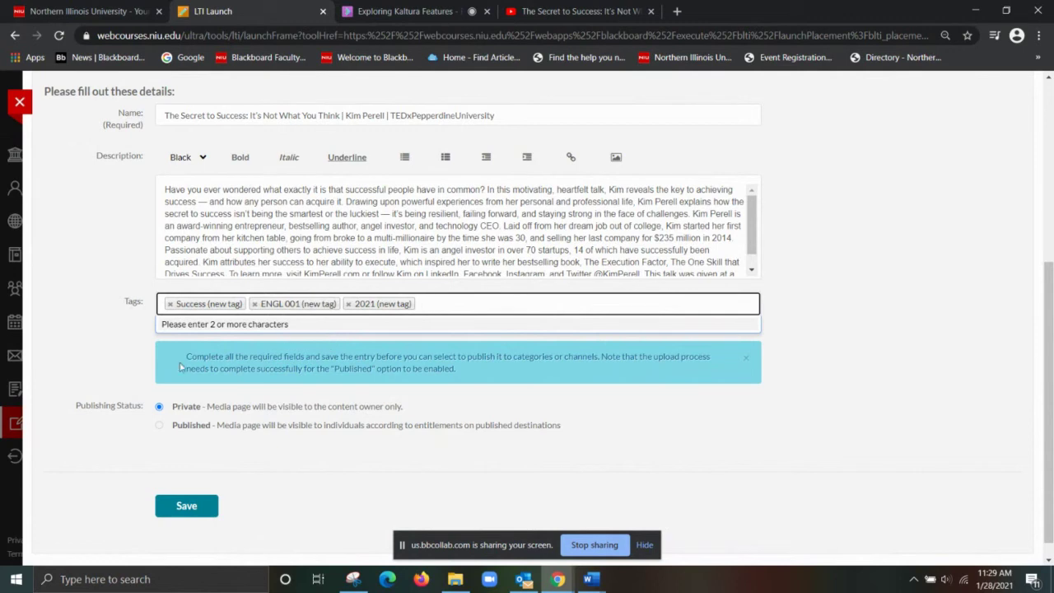
{"action": "left_click", "coordinate": [186, 506]}
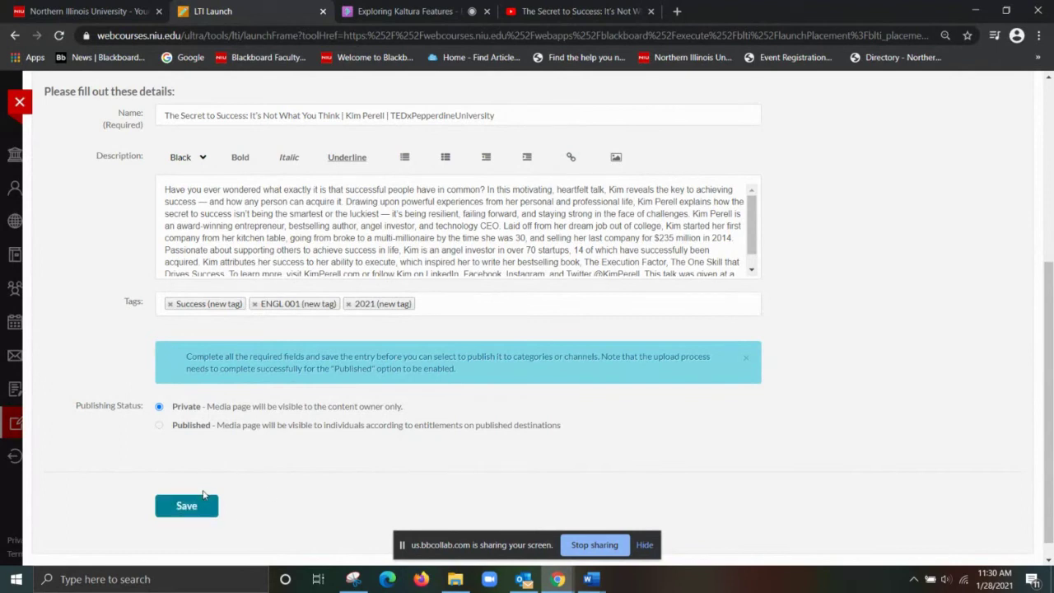
{"action": "left_click", "coordinate": [191, 504]}
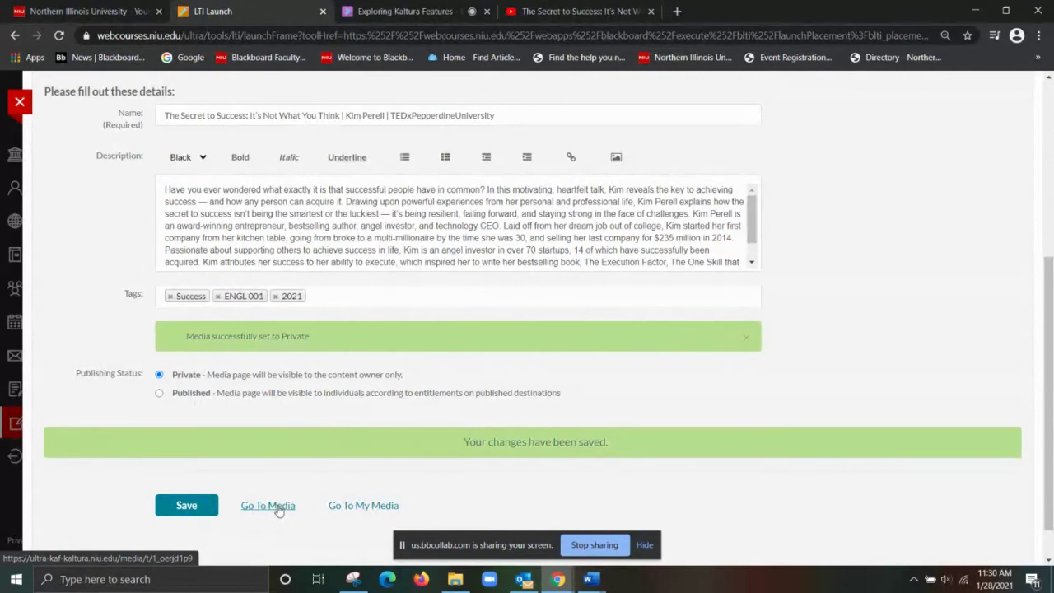
{"action": "left_click", "coordinate": [344, 511]}
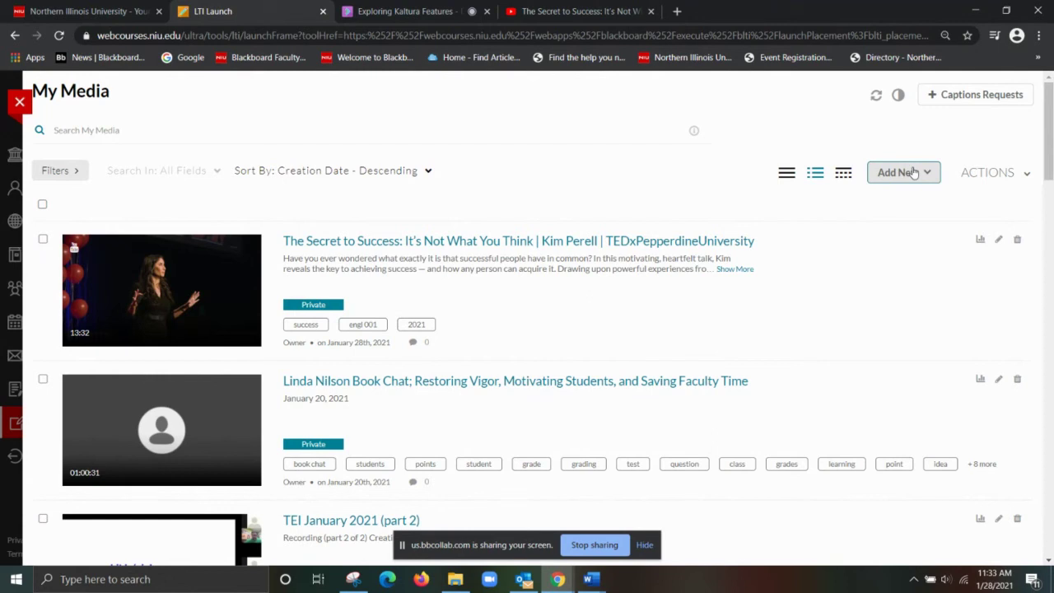
Start a new Kaltura Capture recording from My Media and allow the browser to open the desktop recorder.
{"action": "left_click", "coordinate": [915, 172]}
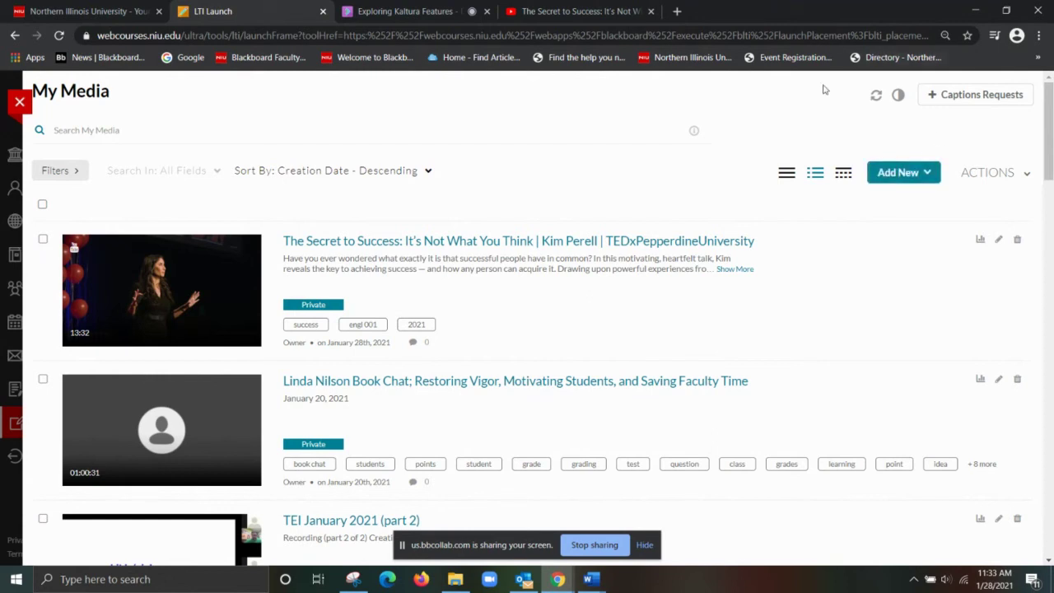
{"action": "left_click", "coordinate": [907, 178]}
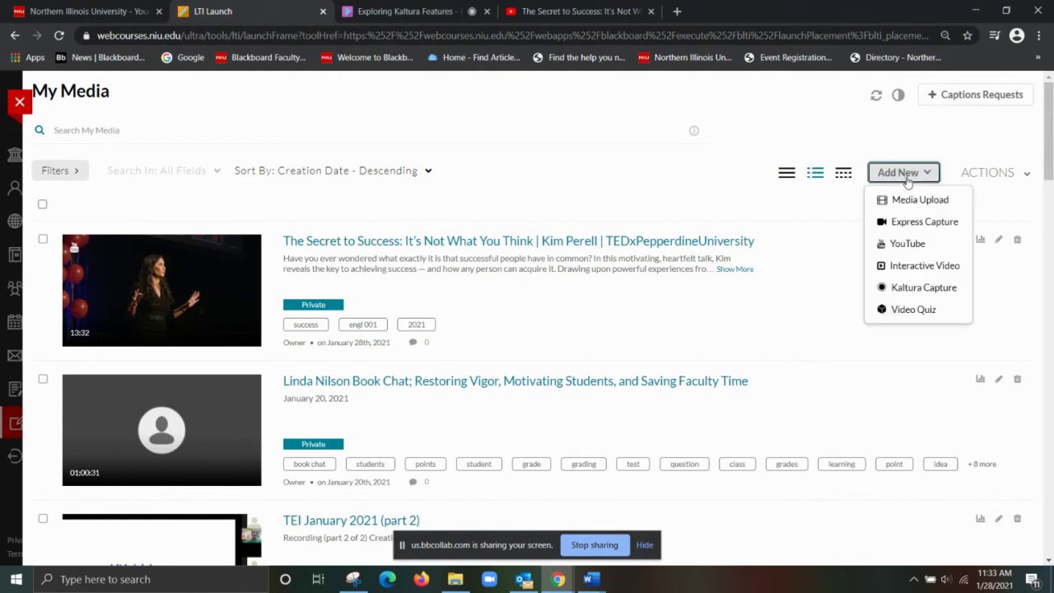
{"action": "left_click", "coordinate": [935, 287]}
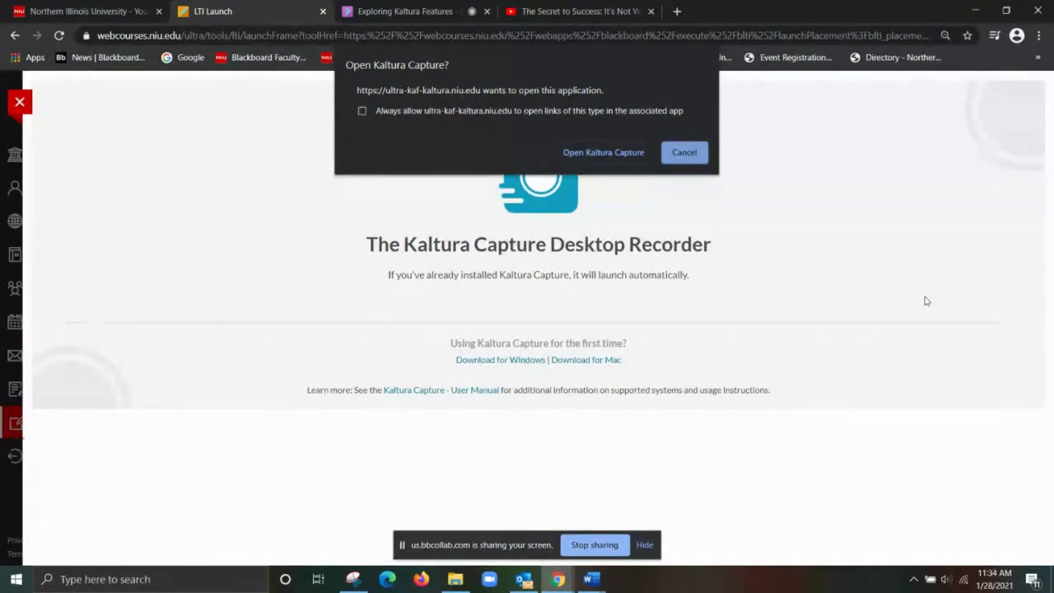
{"action": "left_click", "coordinate": [593, 150]}
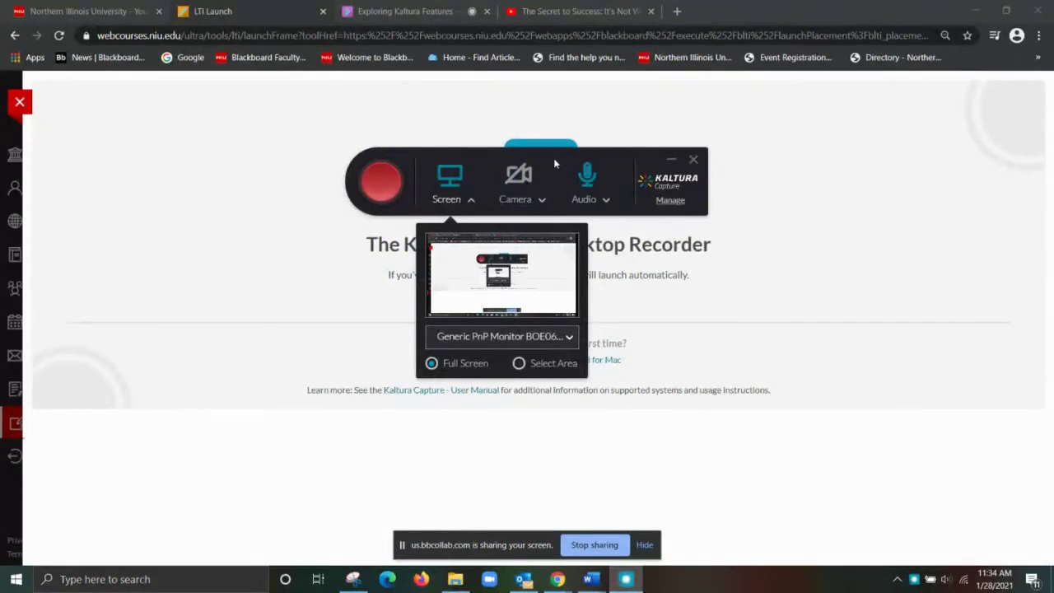
Move the Kaltura Capture recorder away from the page's logo, minimize it and restore it.
{"action": "left_click_drag", "start_coordinate": [554, 158], "coordinate": [774, 253]}
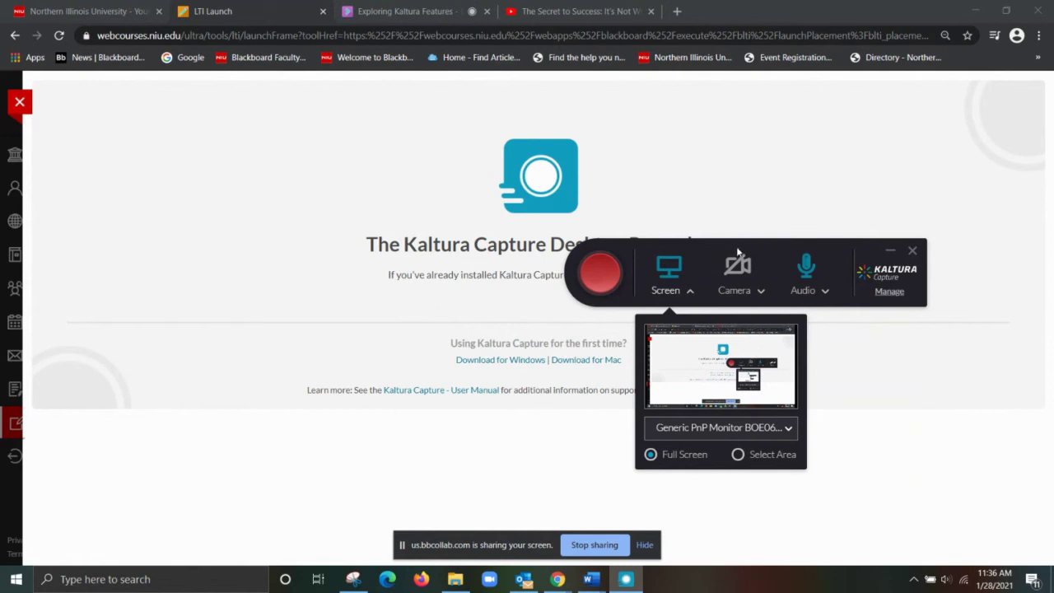
{"action": "left_click_drag", "start_coordinate": [737, 252], "coordinate": [784, 226]}
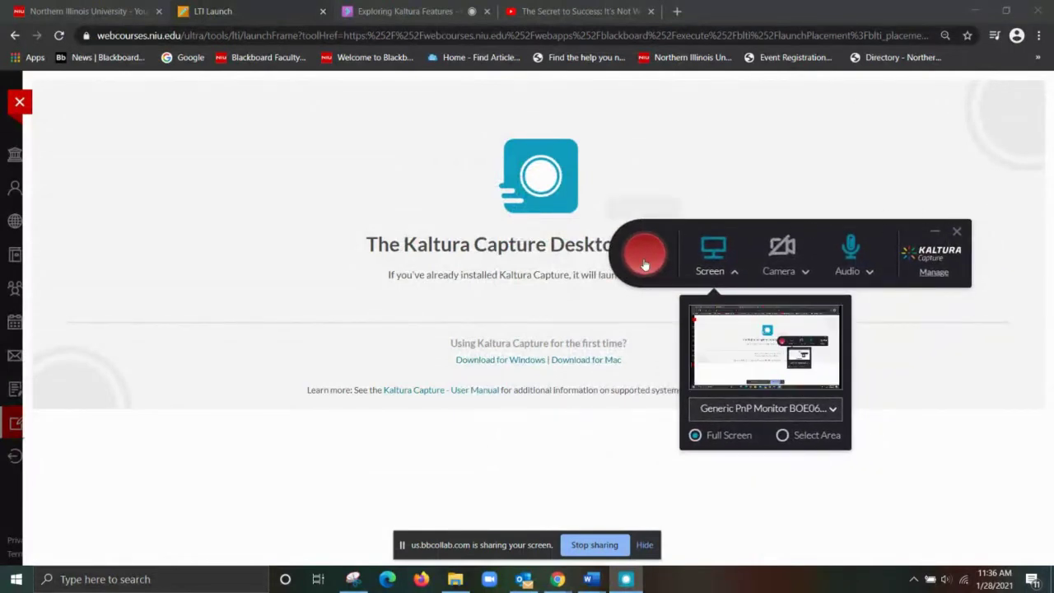
{"action": "left_click", "coordinate": [934, 236]}
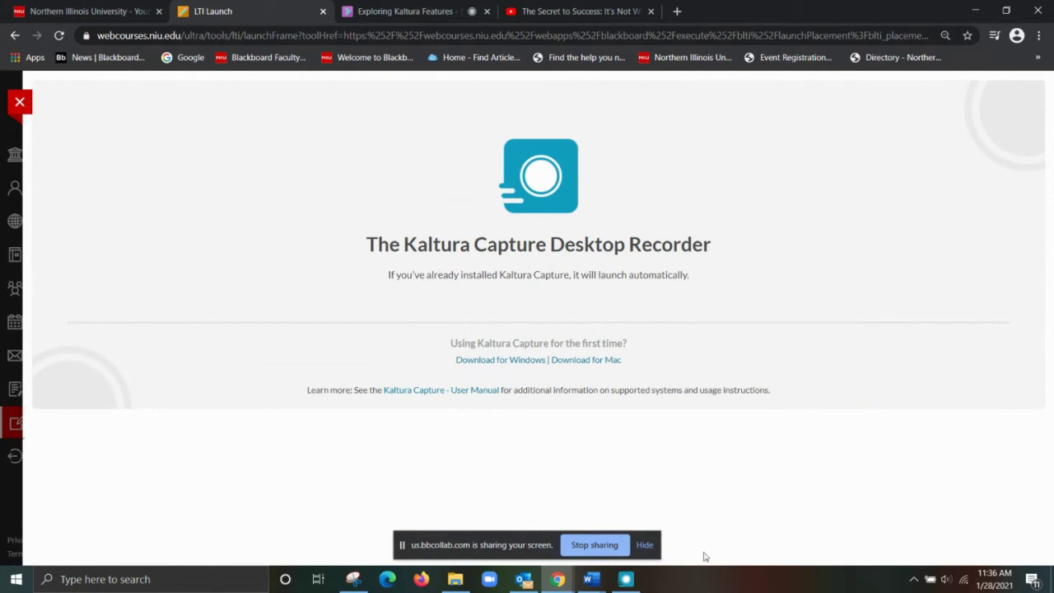
{"action": "left_click", "coordinate": [626, 580]}
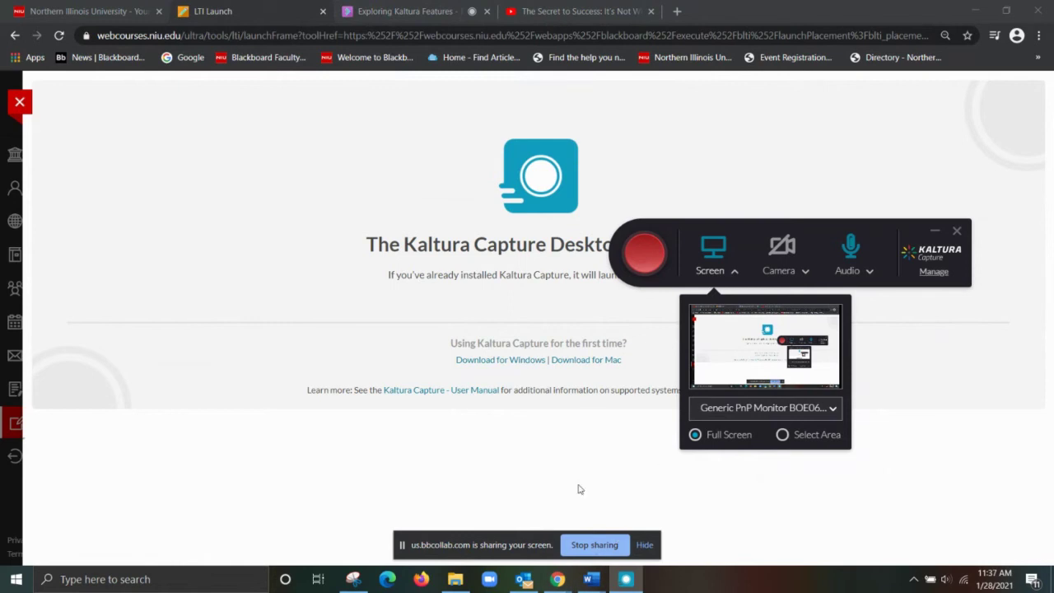
Switch to the "Inclusive and culturally responsive" Word document, deselect its text, and bring the Kaltura Capture recorder in front.
{"action": "mouse_move", "coordinate": [590, 581]}
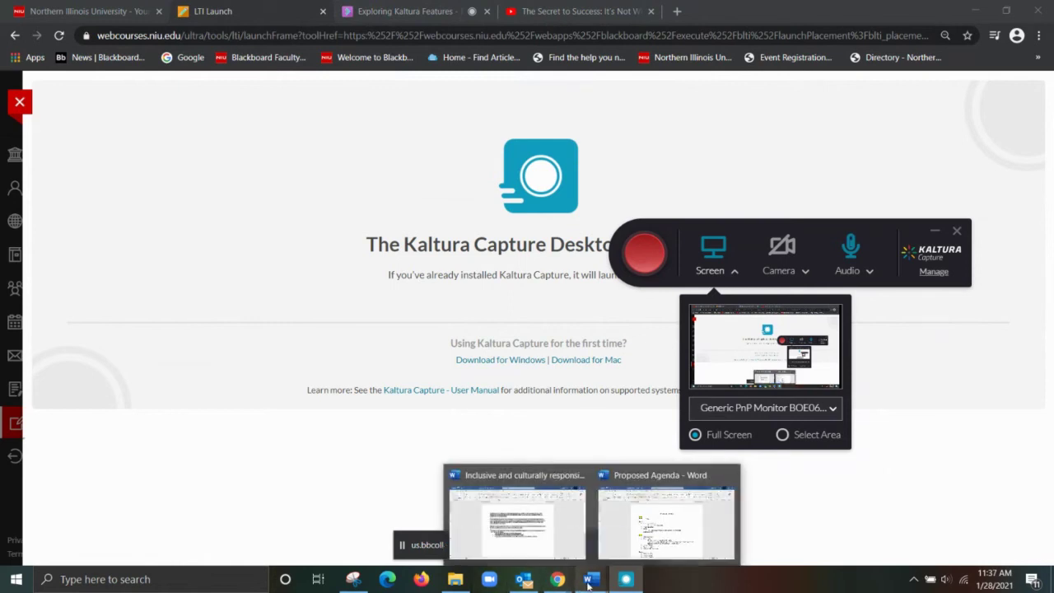
{"action": "left_click", "coordinate": [545, 535]}
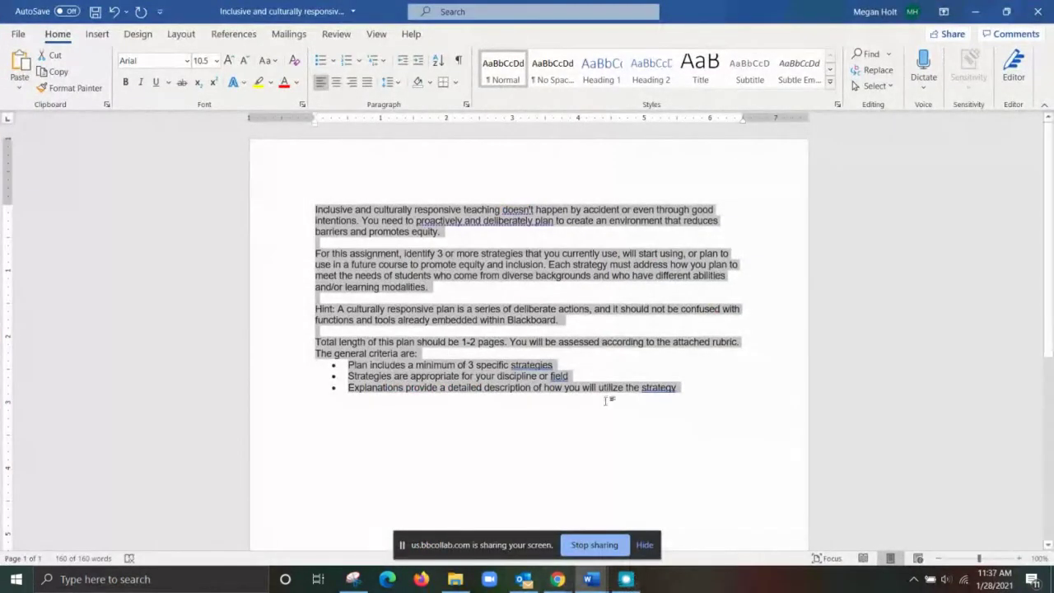
{"action": "left_click", "coordinate": [635, 434]}
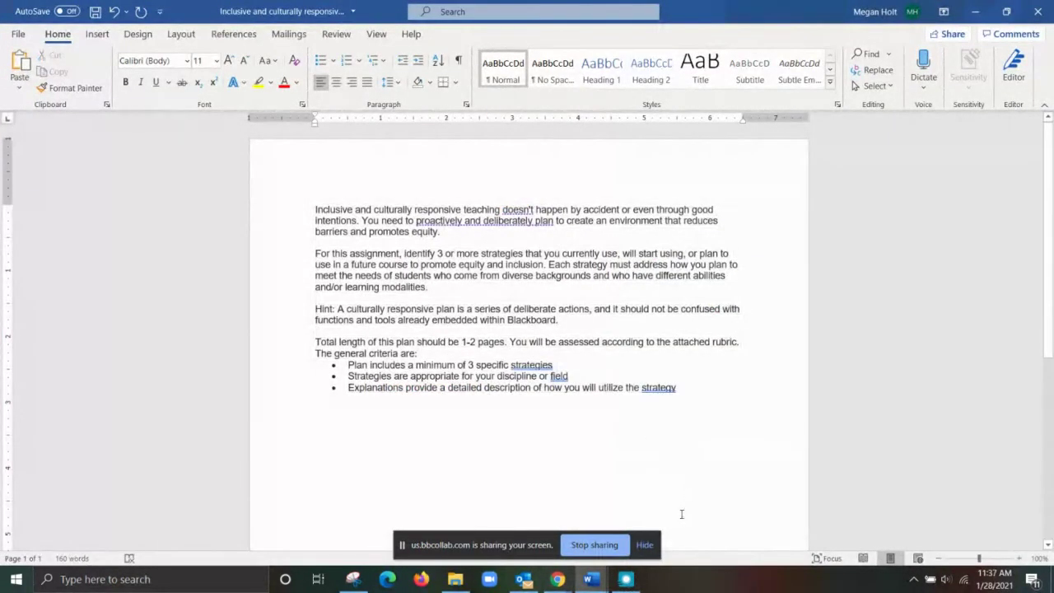
{"action": "mouse_move", "coordinate": [626, 580]}
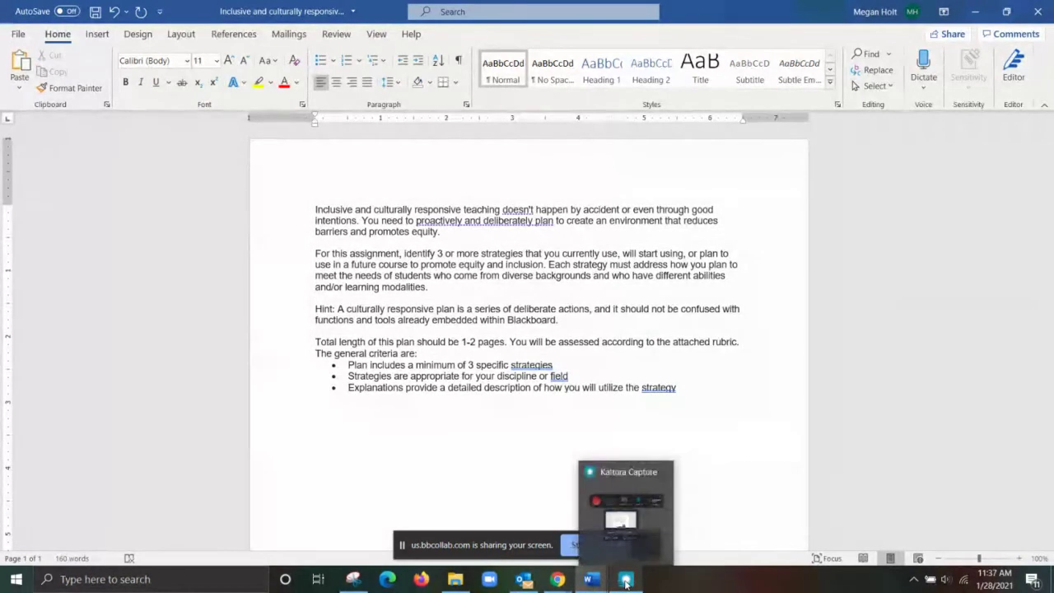
{"action": "left_click", "coordinate": [626, 580]}
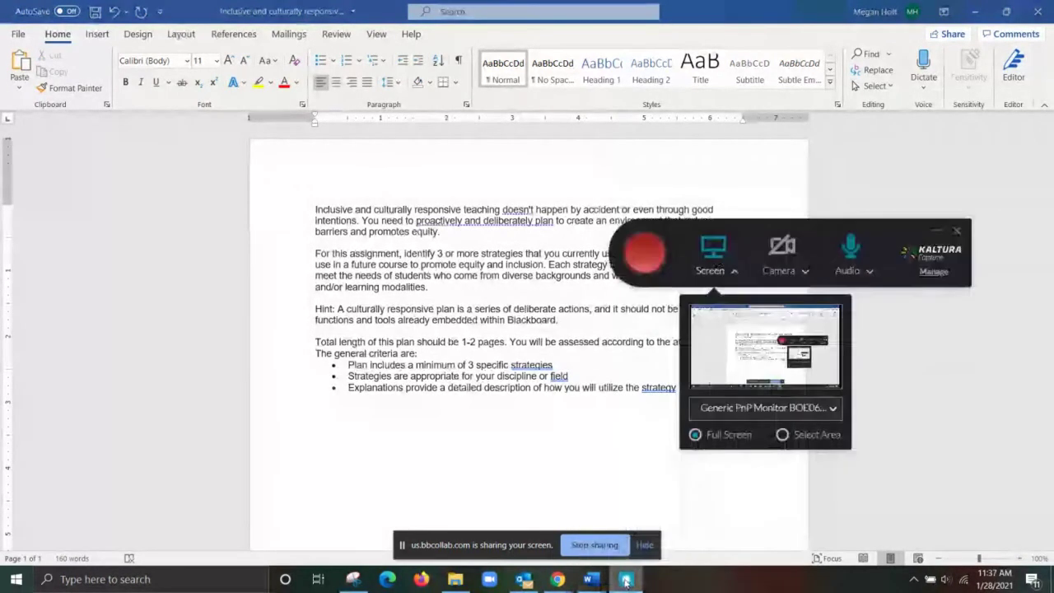
Try a custom recording area of about 1015x606 spanning the document page's width, and cancel the selection.
{"action": "left_click", "coordinate": [813, 436]}
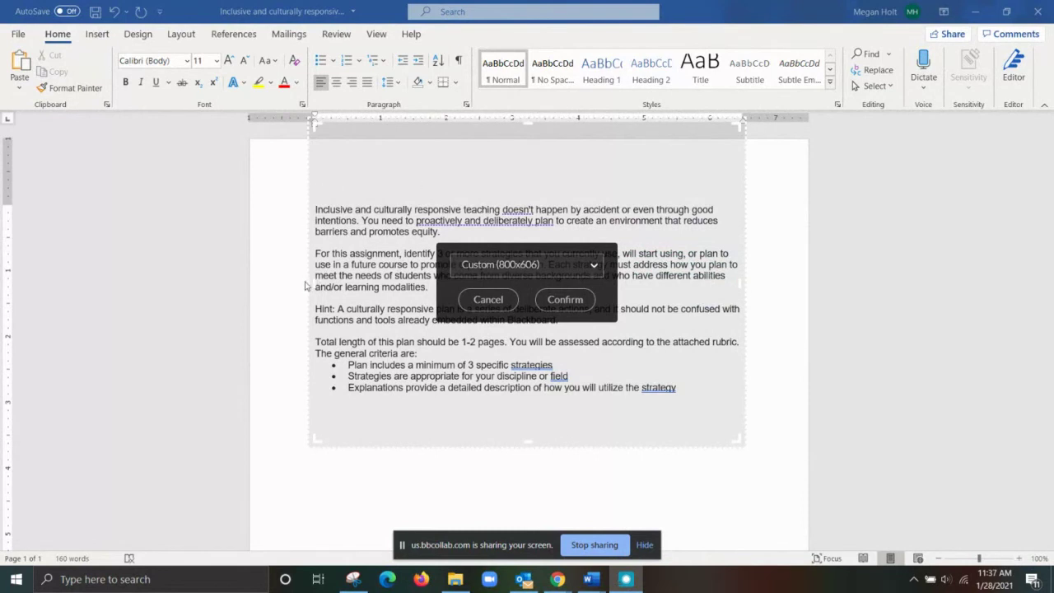
{"action": "left_click_drag", "start_coordinate": [309, 285], "coordinate": [255, 280]}
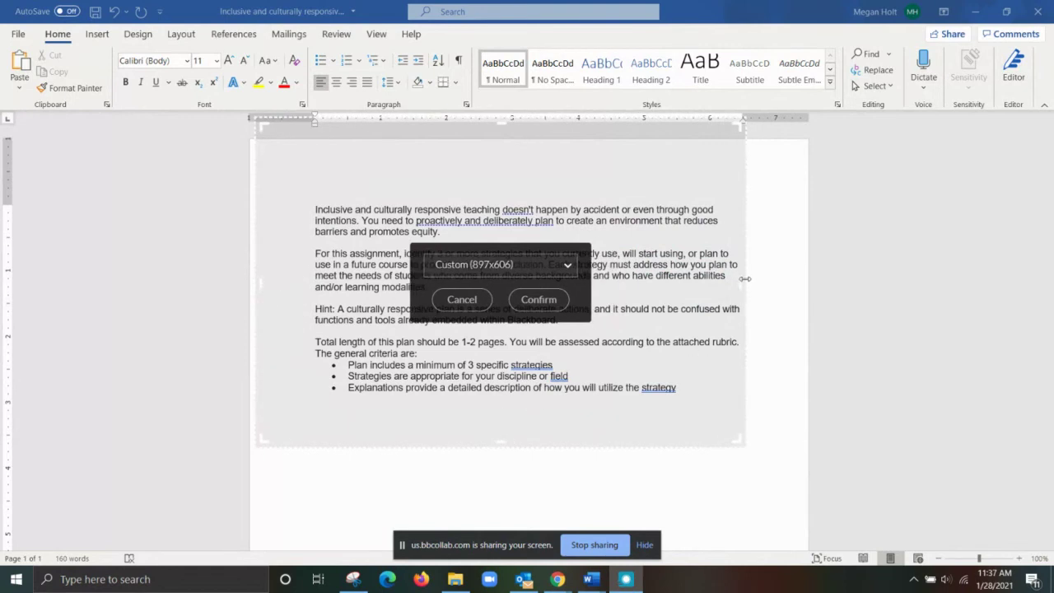
{"action": "left_click_drag", "start_coordinate": [746, 281], "coordinate": [811, 285]}
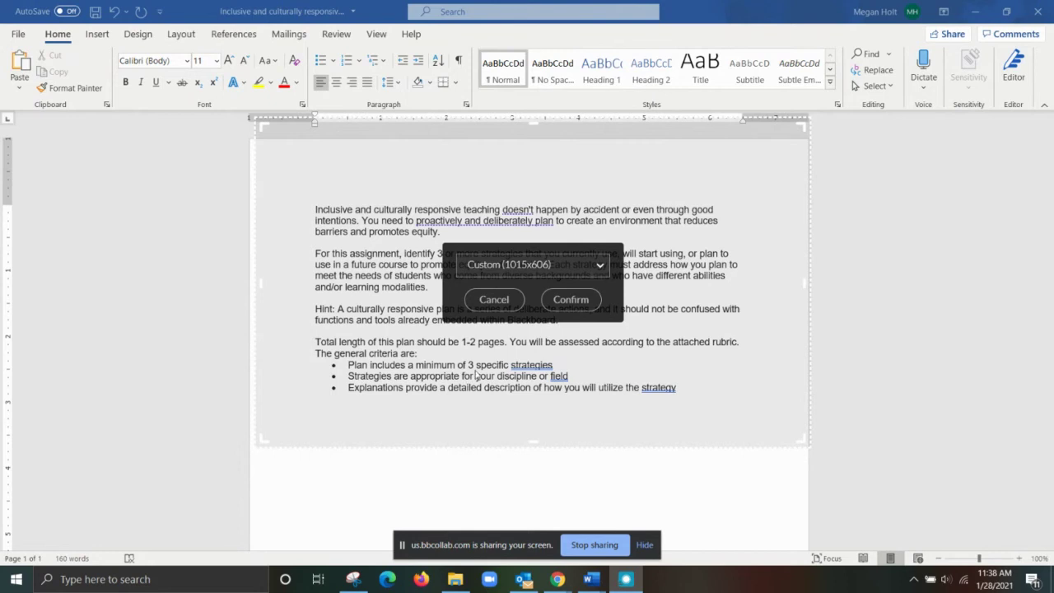
{"action": "left_click", "coordinate": [505, 300]}
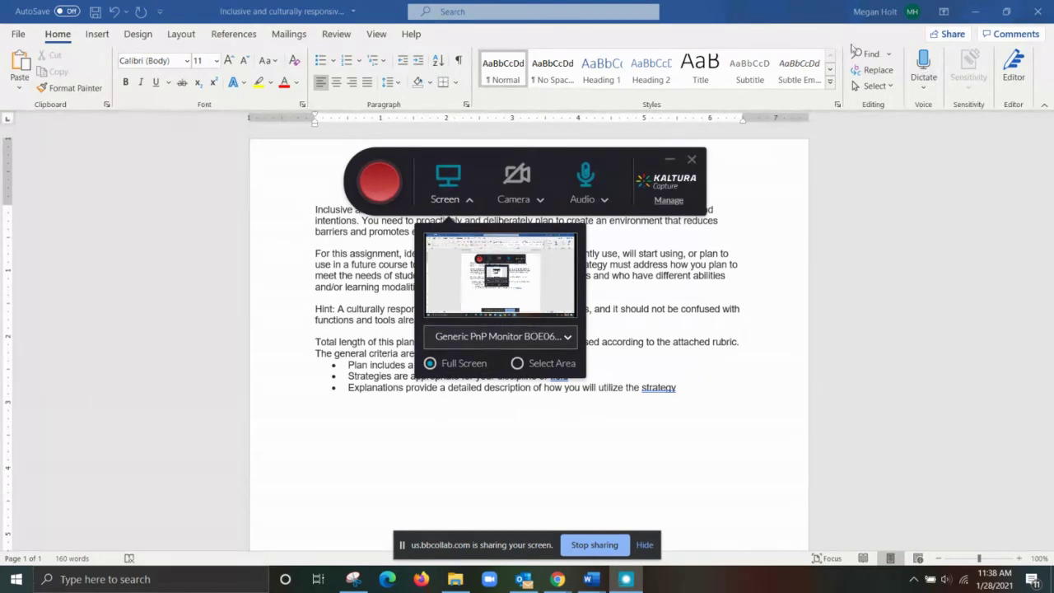
Minimize the Word document and start a full-screen recording in Kaltura Capture.
{"action": "left_click", "coordinate": [975, 12]}
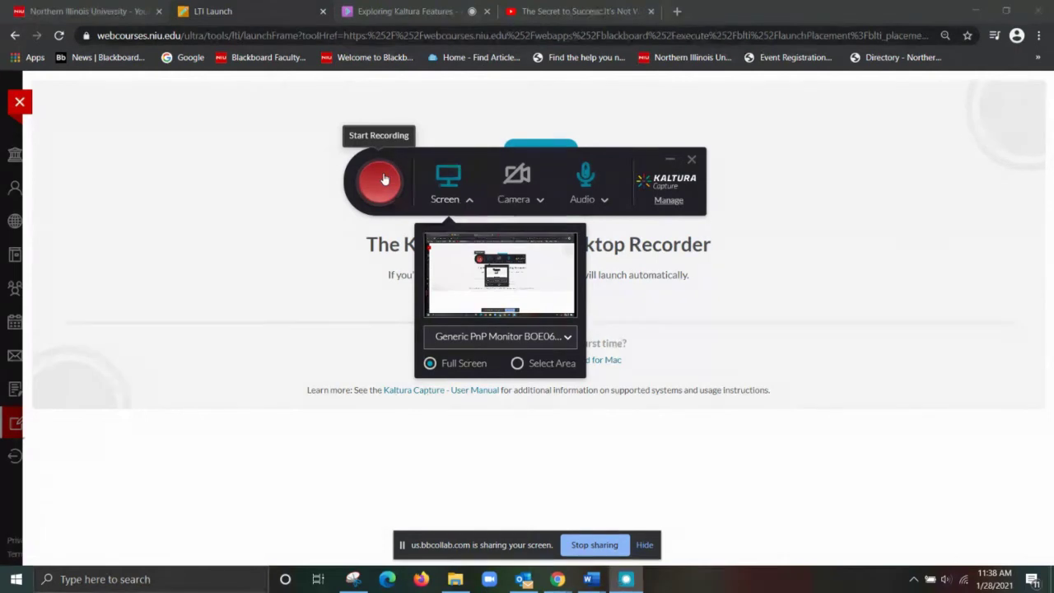
{"action": "left_click", "coordinate": [379, 180]}
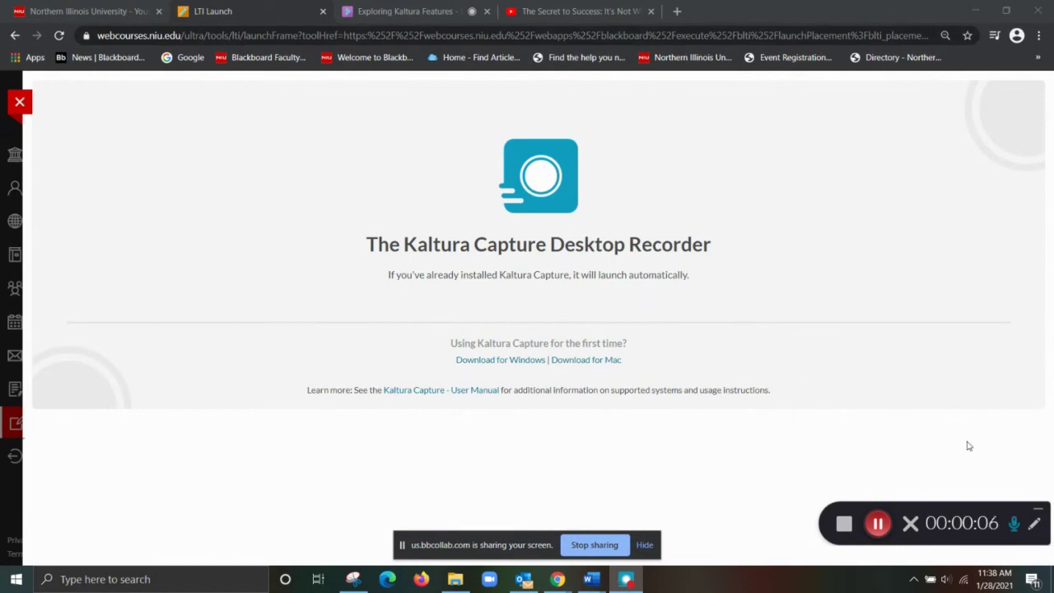
Open a new browser tab, move the recording controls beside the Google search box and show their annotation tools.
{"action": "left_click", "coordinate": [677, 12]}
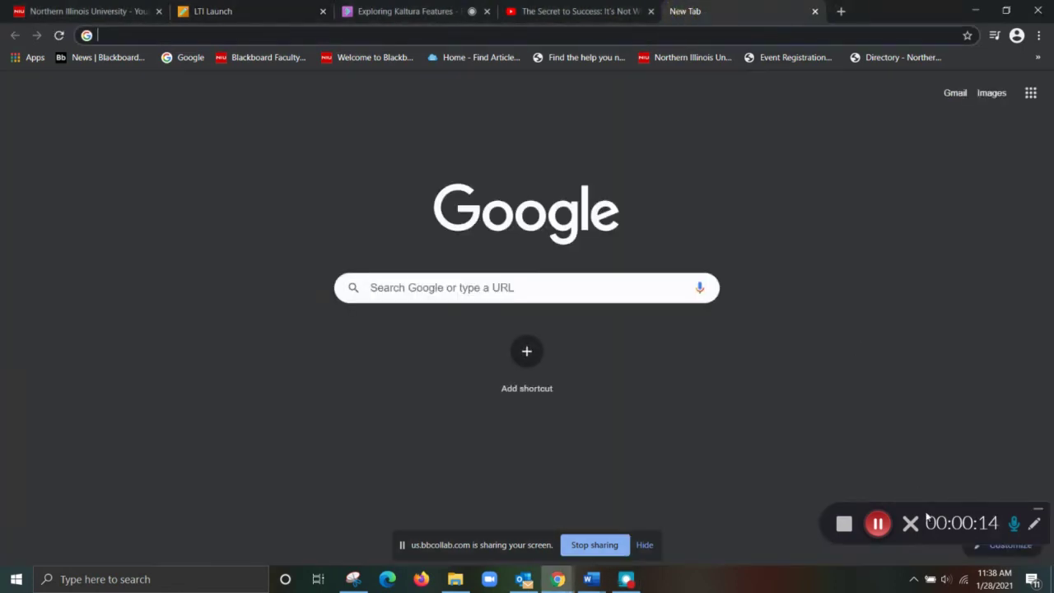
{"action": "left_click_drag", "start_coordinate": [928, 518], "coordinate": [852, 262]}
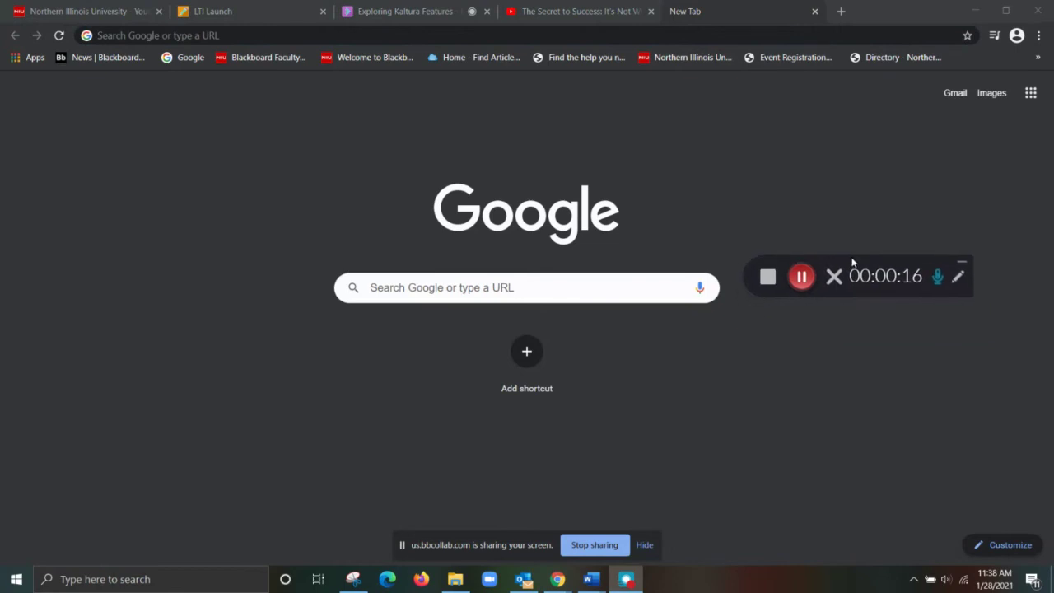
{"action": "left_click", "coordinate": [960, 280]}
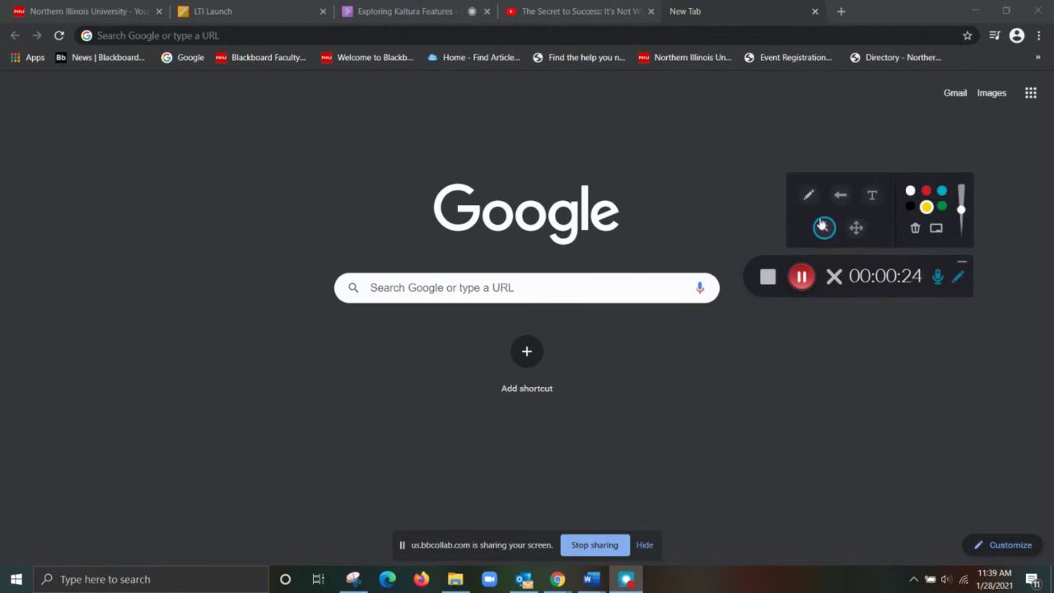
Draw an arrow in green at maximum thickness pointing at the Google logo, and clear the annotation.
{"action": "left_click", "coordinate": [839, 203]}
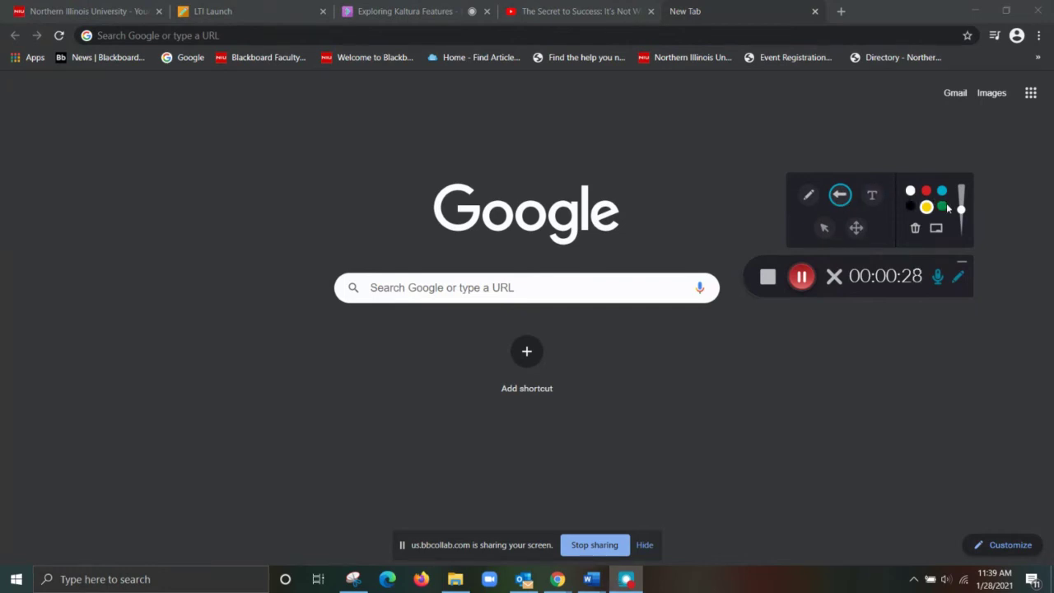
{"action": "left_click", "coordinate": [943, 207]}
{"action": "left_click_drag", "start_coordinate": [964, 216], "coordinate": [963, 193]}
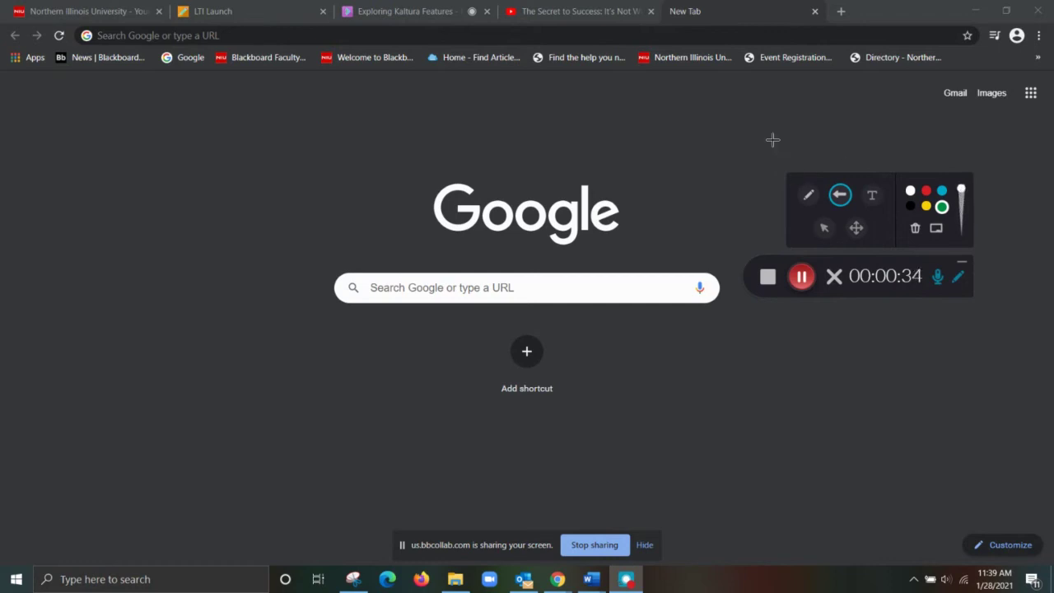
{"action": "left_click_drag", "start_coordinate": [766, 124], "coordinate": [651, 178]}
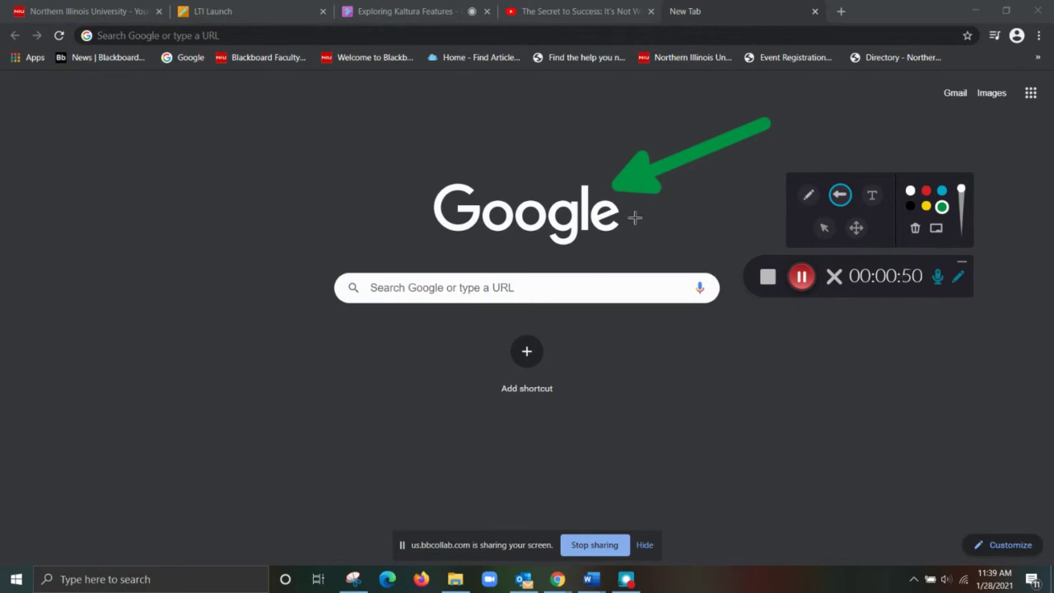
{"action": "left_click", "coordinate": [917, 230]}
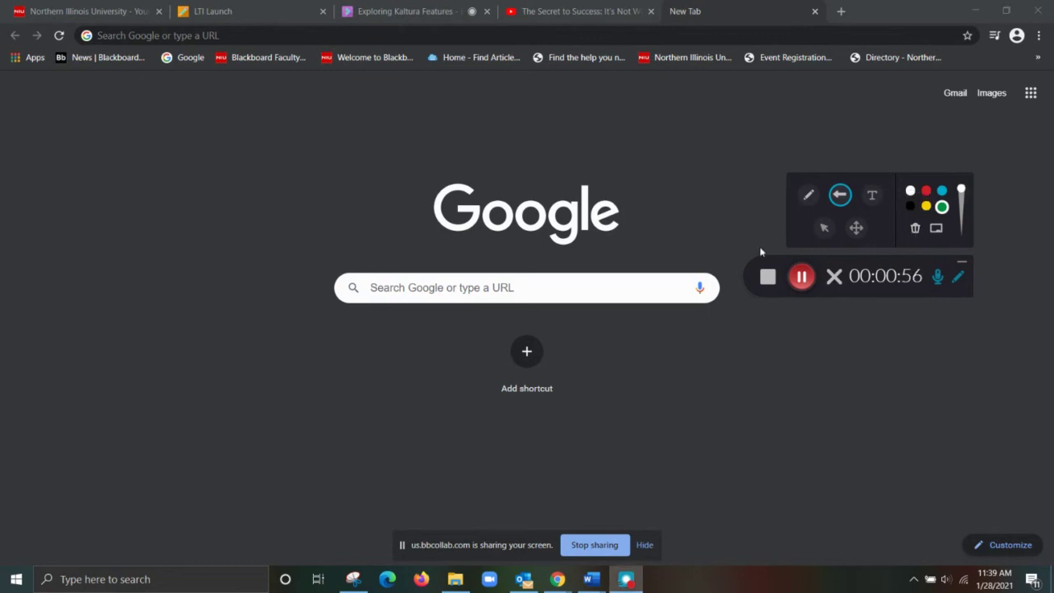
Pick the text annotation tool, stop the recording with confirmation, and save and upload it before closing Kaltura Capture.
{"action": "left_click", "coordinate": [872, 195]}
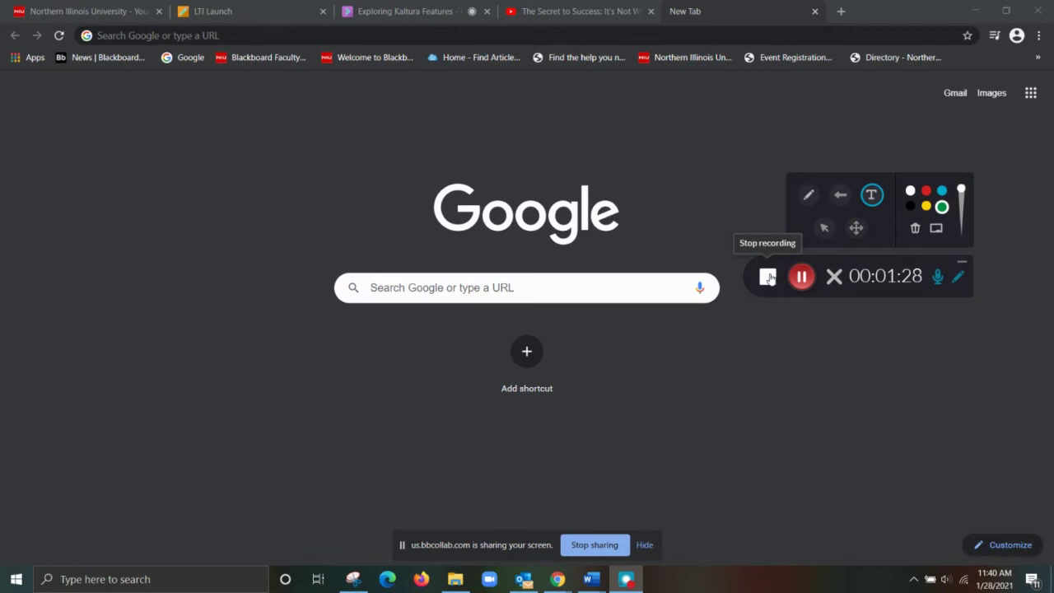
{"action": "left_click", "coordinate": [768, 278]}
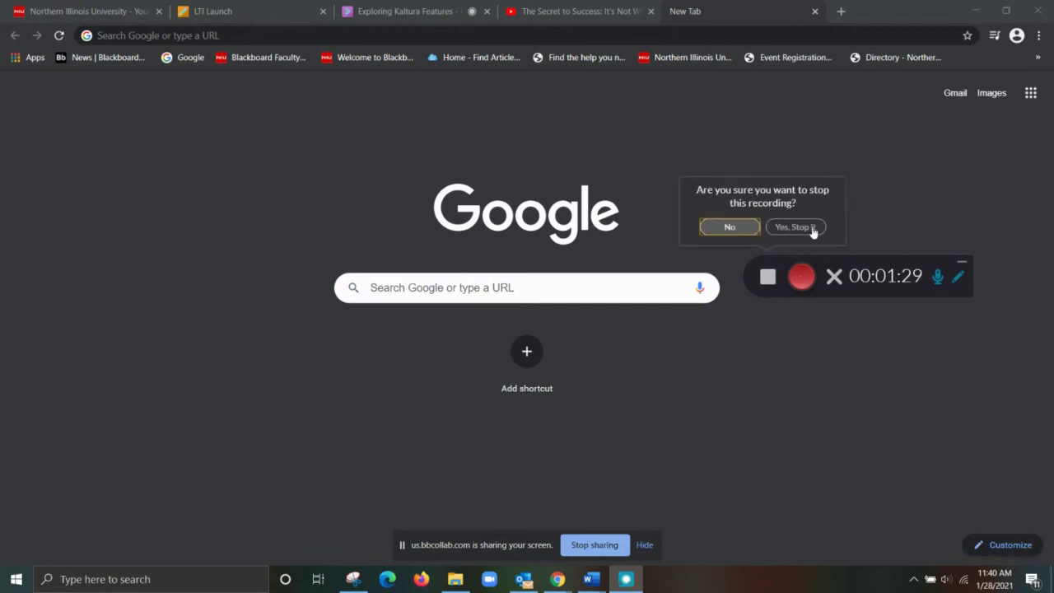
{"action": "left_click", "coordinate": [793, 228]}
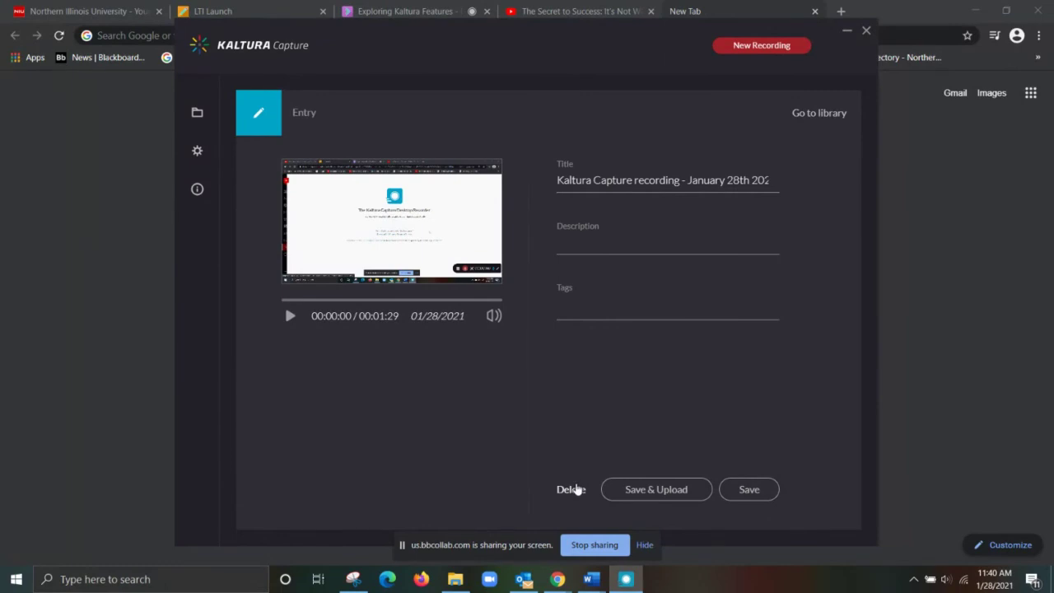
{"action": "left_click", "coordinate": [650, 490]}
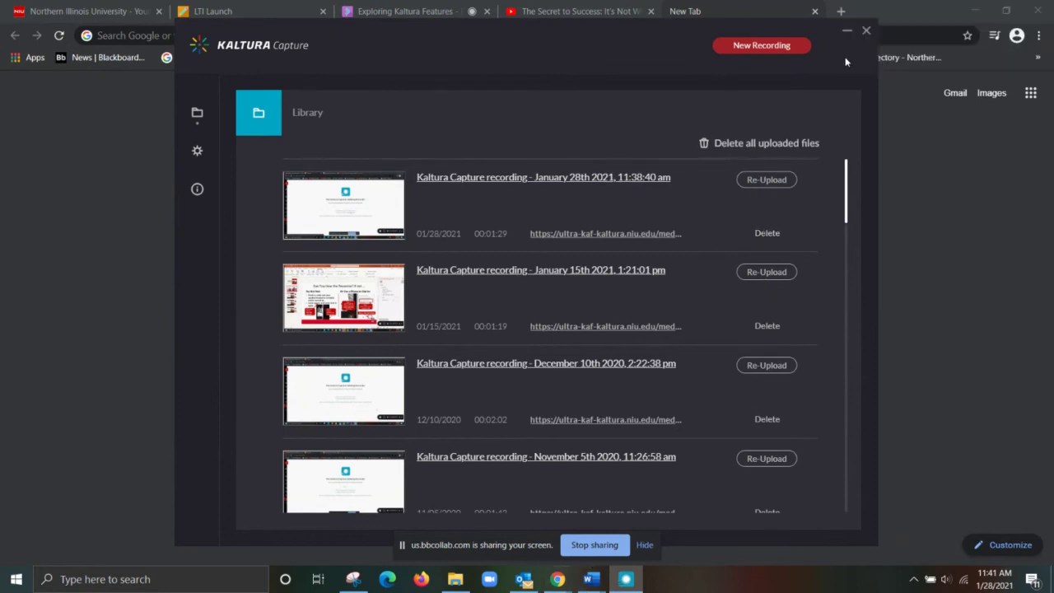
{"action": "left_click", "coordinate": [866, 31]}
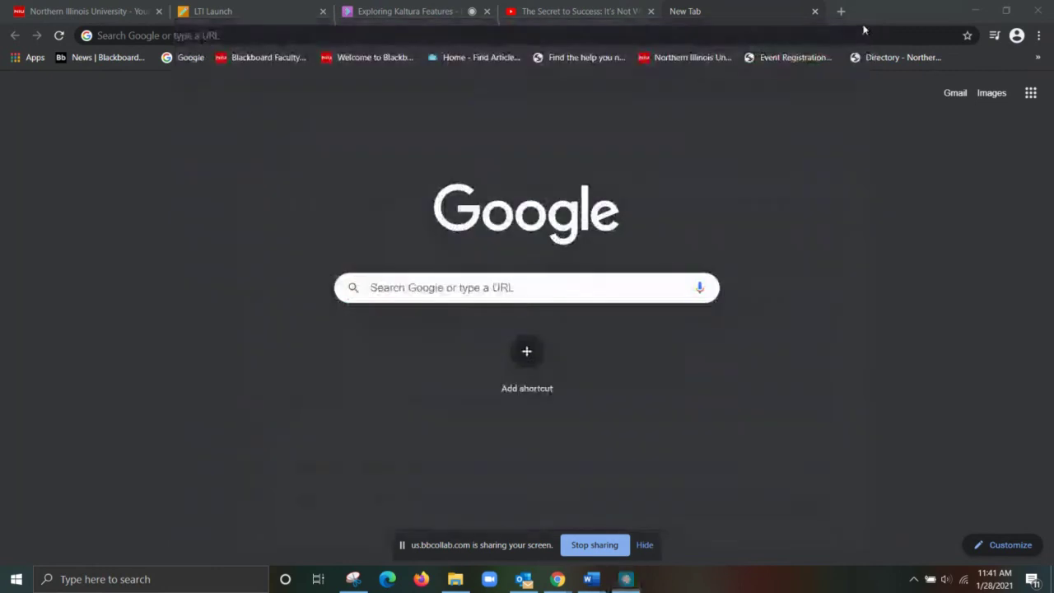
Check the Collaborate session, return to Blackboard, and open Kaltura My Media from its tools.
{"action": "left_click", "coordinate": [391, 8]}
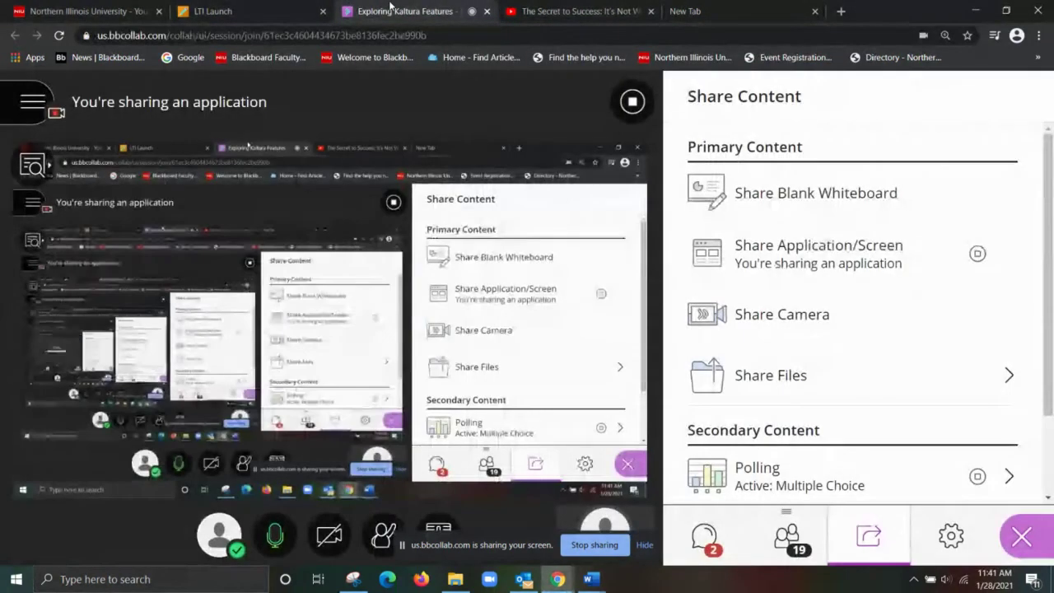
{"action": "left_click", "coordinate": [294, 11]}
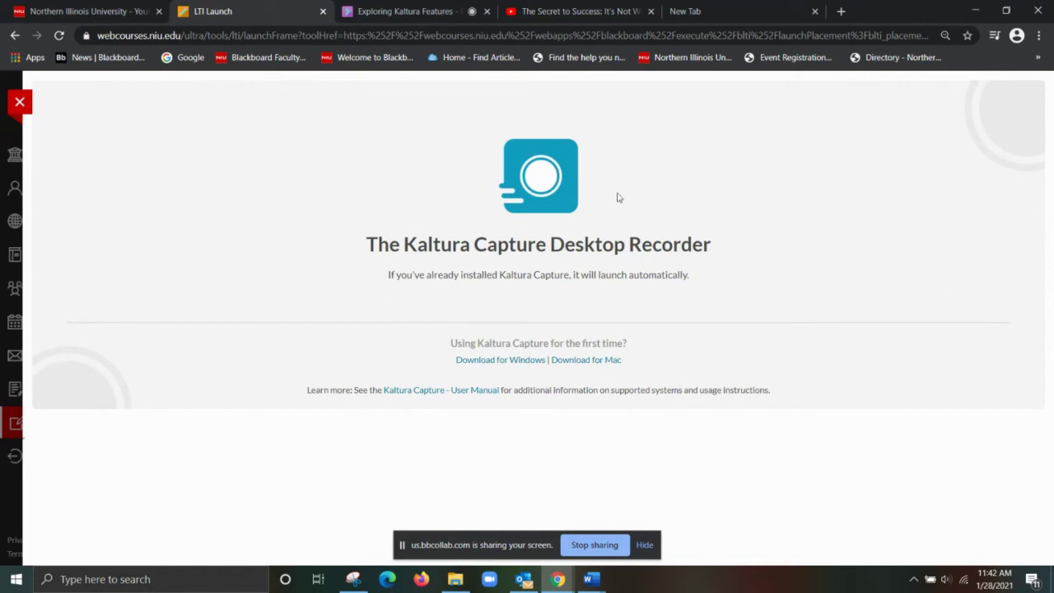
{"action": "left_click", "coordinate": [22, 101]}
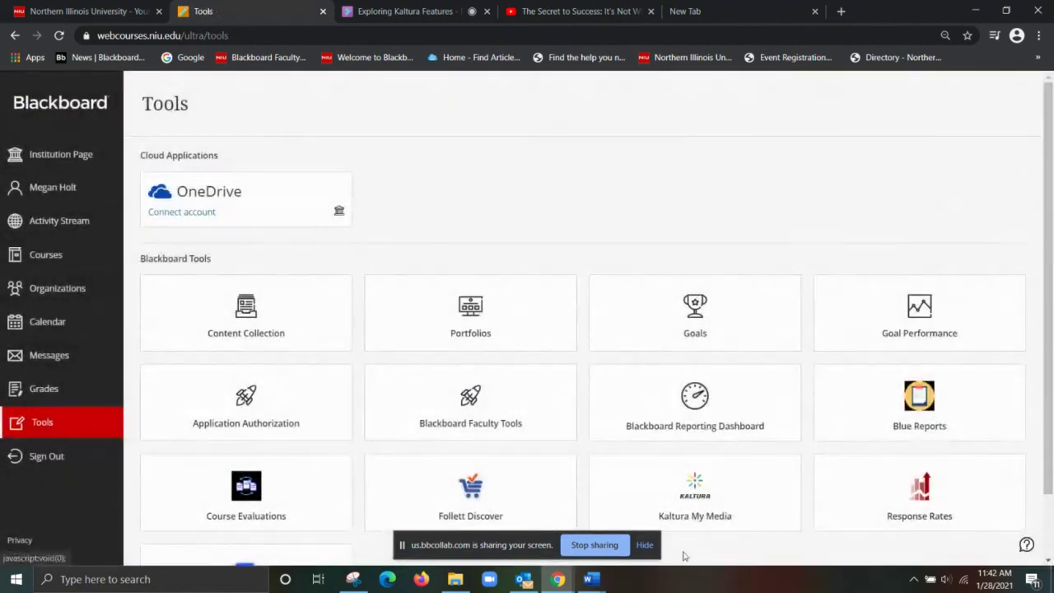
{"action": "left_click", "coordinate": [696, 509]}
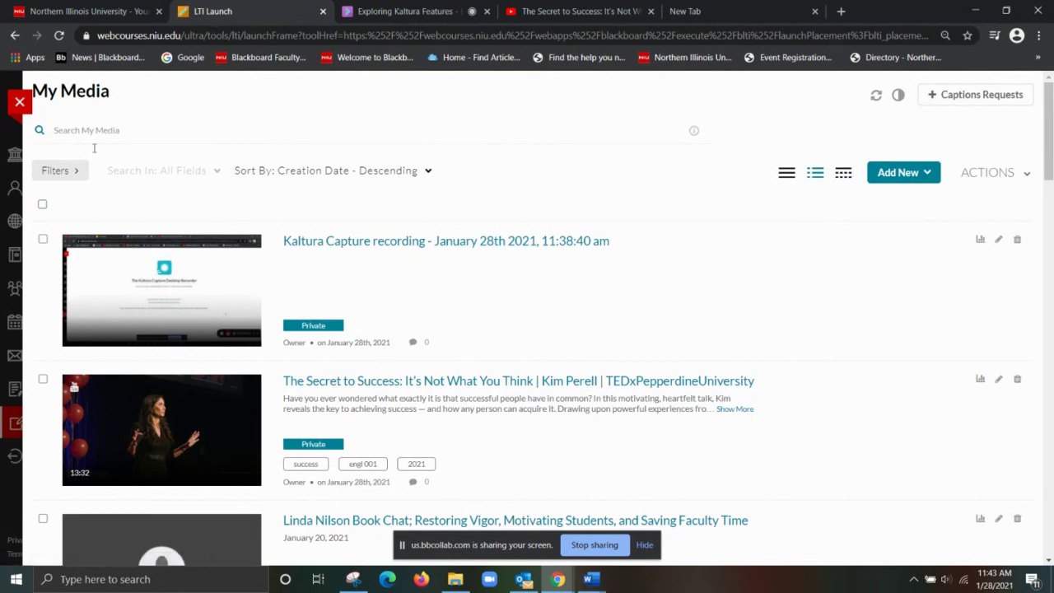
Search My Media for "POWERPOINT" and open the Kaltura Capture recording of March 31st 2020, 9:34:22 am.
{"action": "left_click", "coordinate": [176, 128]}
{"action": "type", "text": "POWERP"}
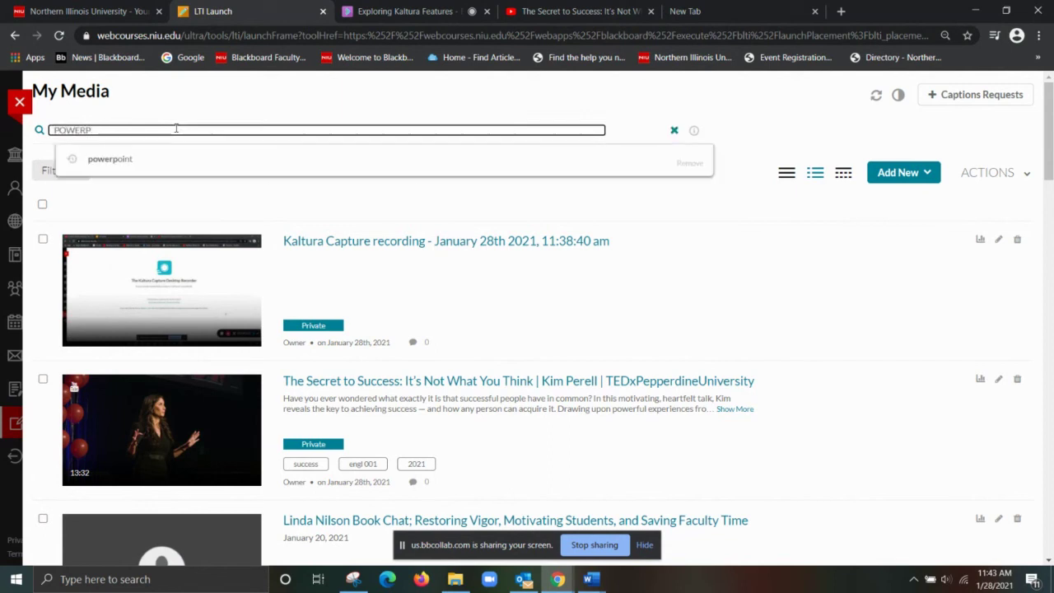
{"action": "type", "text": "OINT"}
{"action": "key", "text": "Return"}
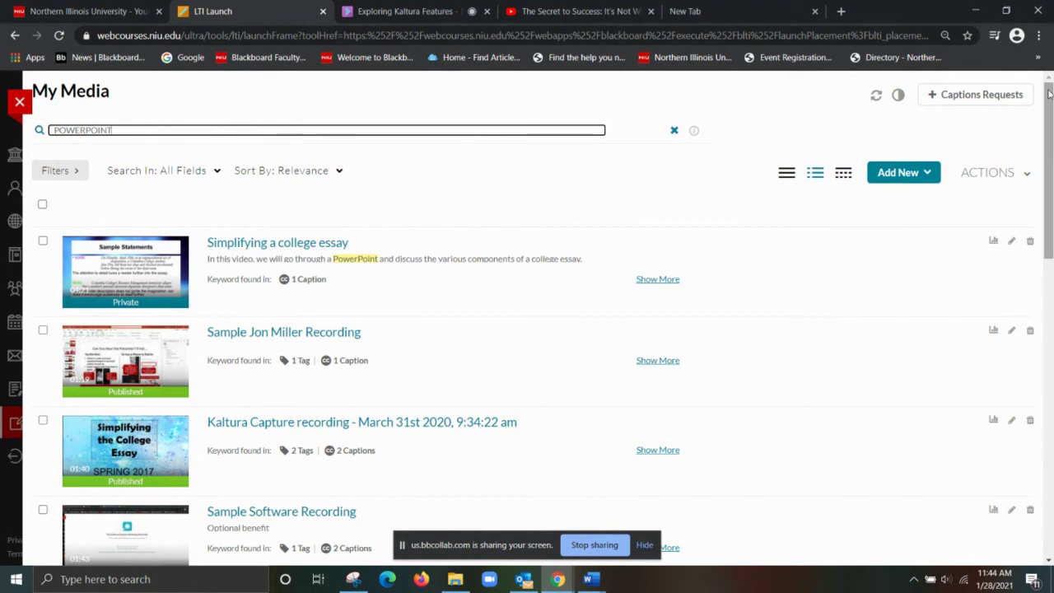
{"action": "left_click_drag", "start_coordinate": [1050, 93], "coordinate": [1051, 151]}
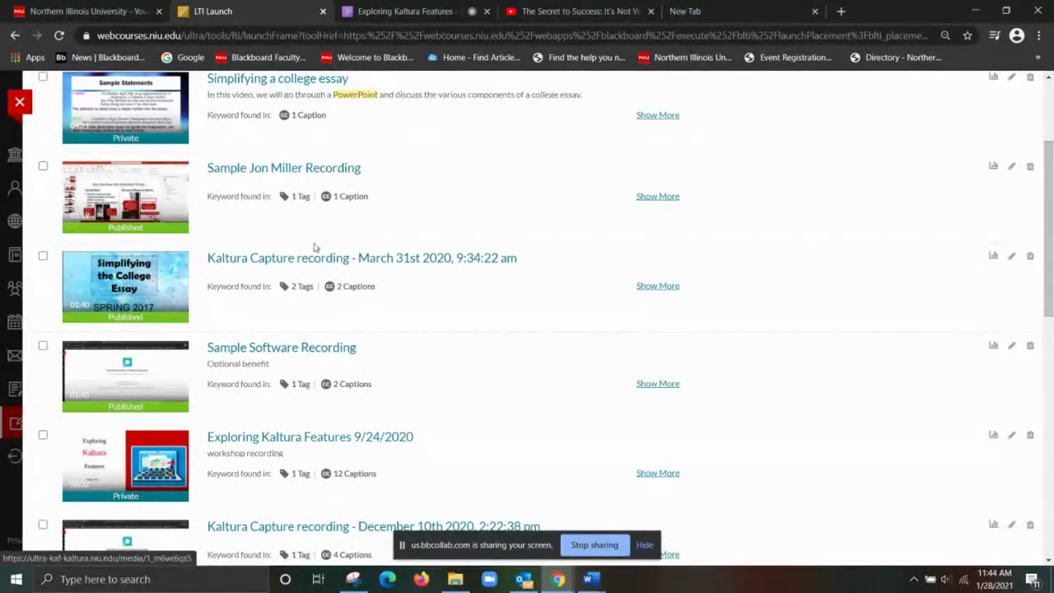
{"action": "left_click", "coordinate": [138, 287]}
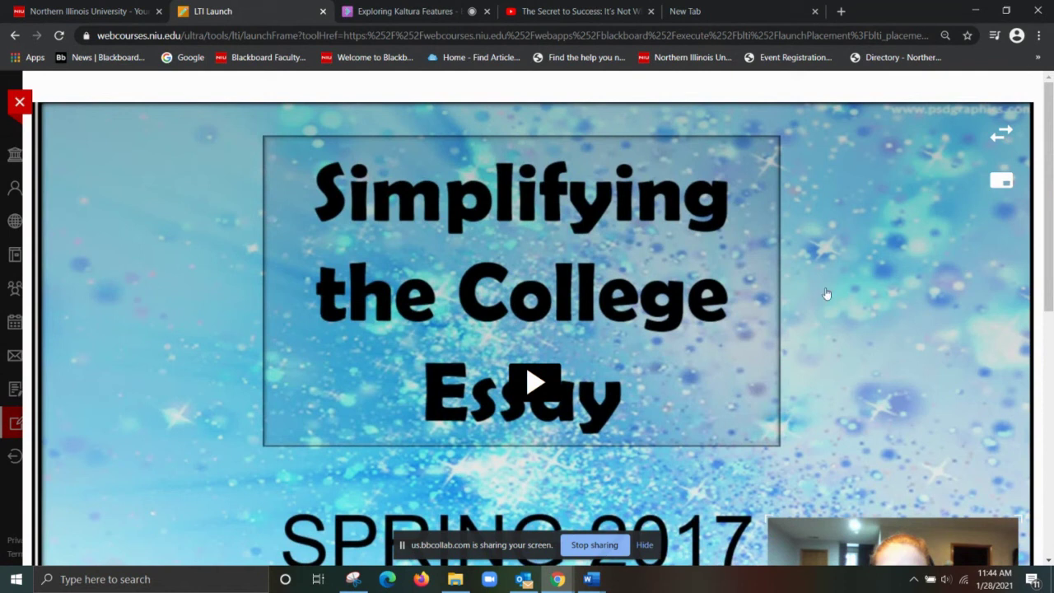
Look over the player, make the webcam the main picture in place of the slides, and swap them back.
{"action": "scroll", "coordinate": [1052, 145], "scroll_direction": "down", "scroll_amount": 2}
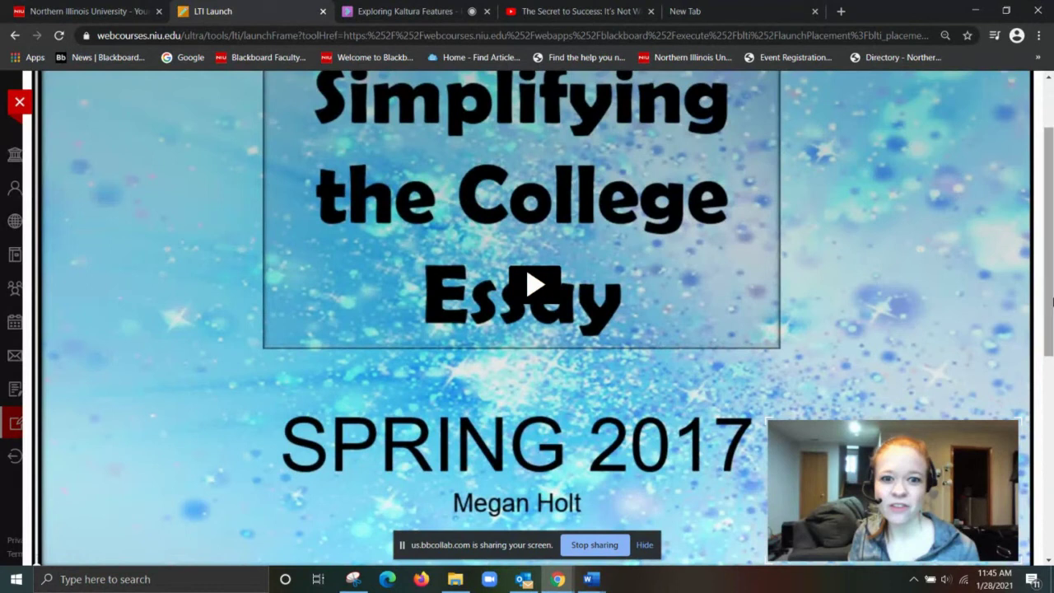
{"action": "scroll", "coordinate": [1052, 297], "scroll_direction": "down", "scroll_amount": 2}
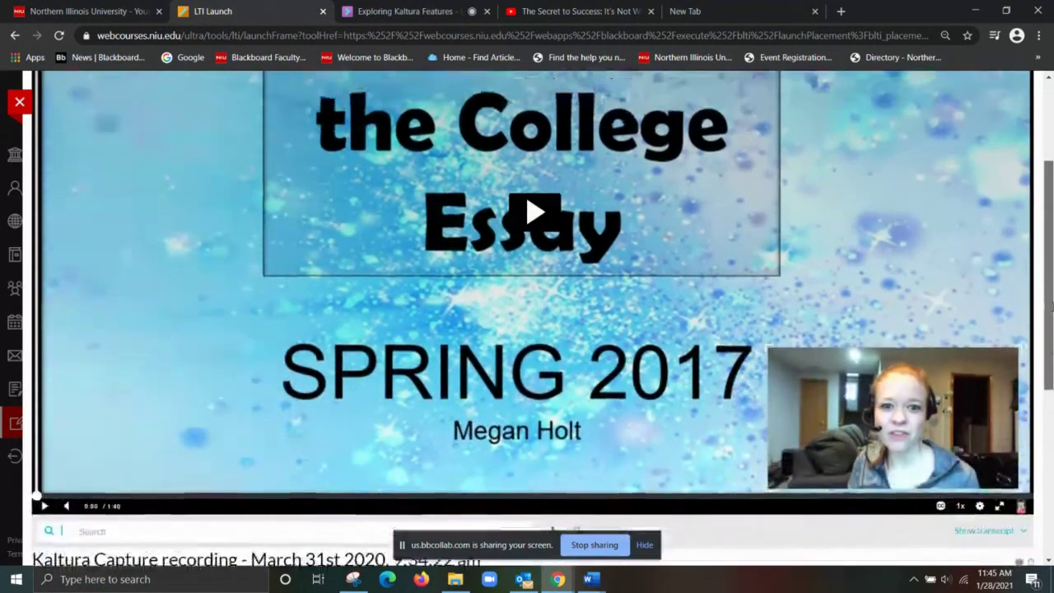
{"action": "scroll", "coordinate": [1052, 295], "scroll_direction": "up", "scroll_amount": 2}
{"action": "scroll", "coordinate": [1052, 295], "scroll_direction": "down", "scroll_amount": 1}
{"action": "scroll", "coordinate": [1052, 290], "scroll_direction": "up", "scroll_amount": 1}
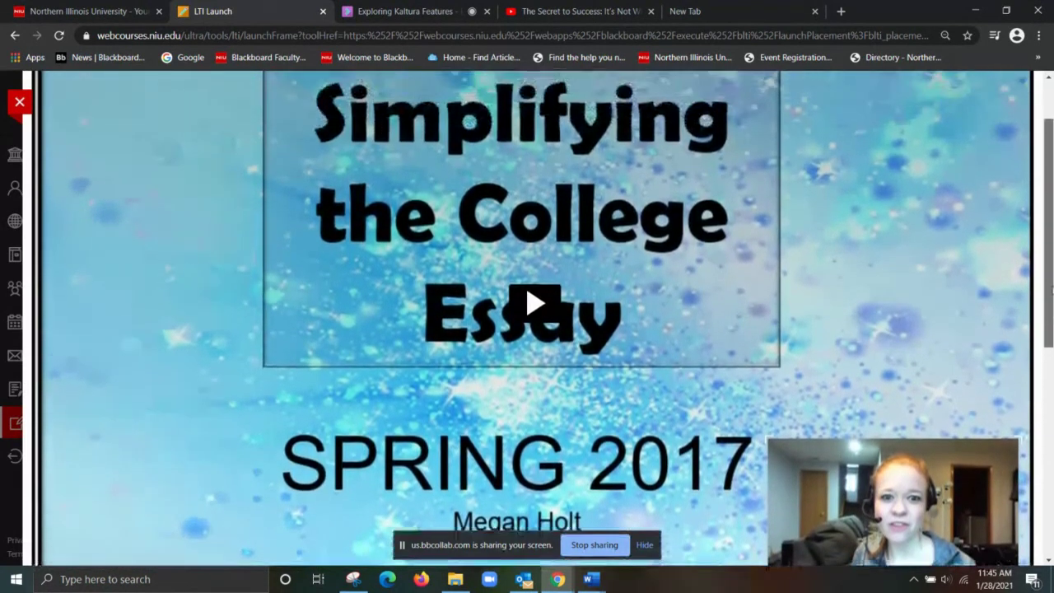
{"action": "scroll", "coordinate": [1052, 288], "scroll_direction": "up", "scroll_amount": 1}
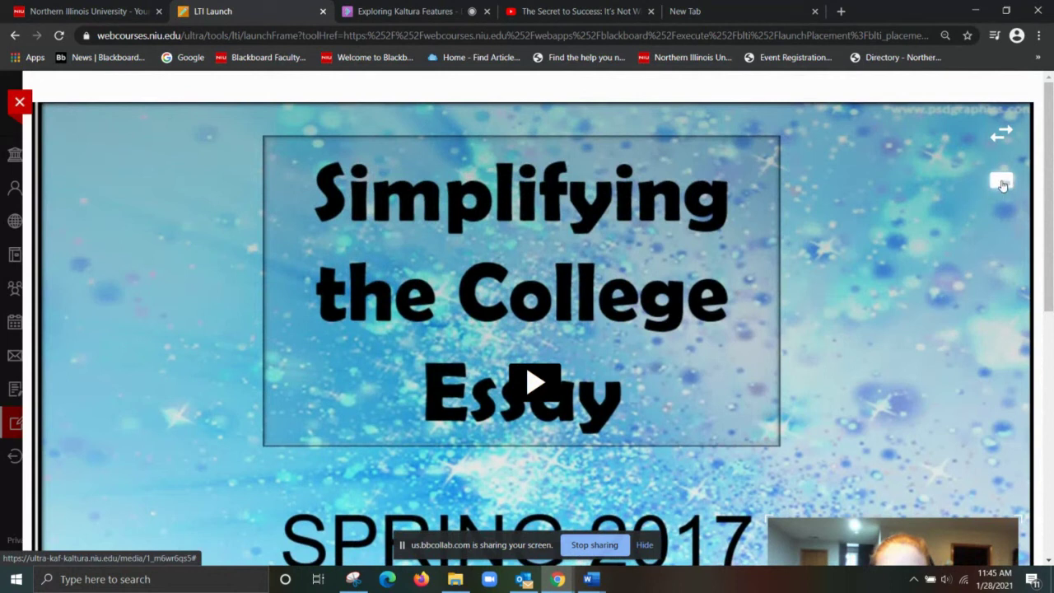
{"action": "left_click", "coordinate": [998, 134]}
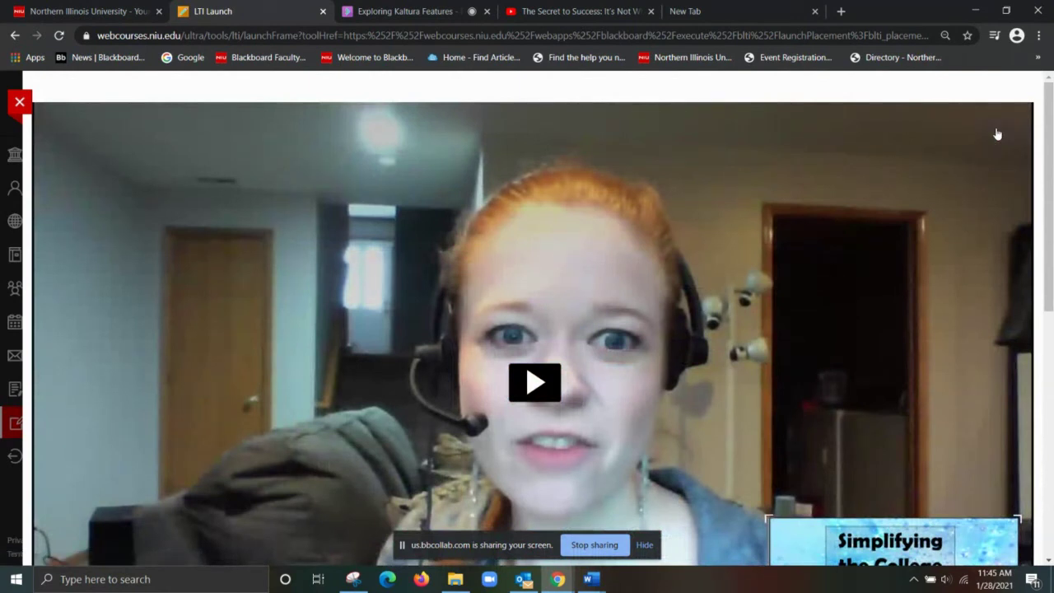
{"action": "mouse_move", "coordinate": [998, 136]}
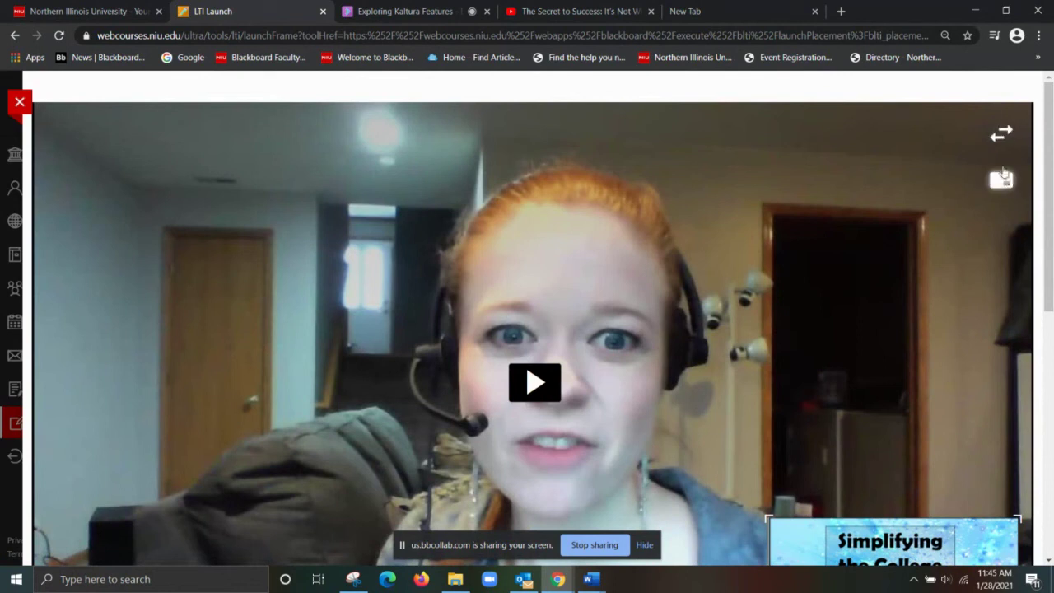
{"action": "left_click", "coordinate": [998, 137]}
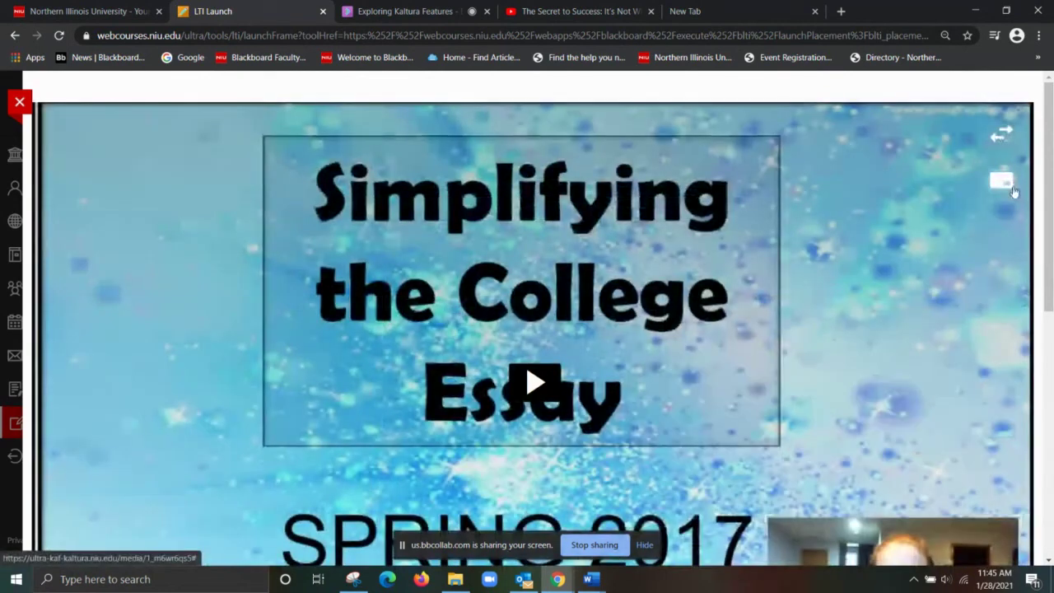
Show slides and webcam side by side with their places swapped, and return to picture-in-picture with the slides as main view.
{"action": "mouse_move", "coordinate": [1013, 187]}
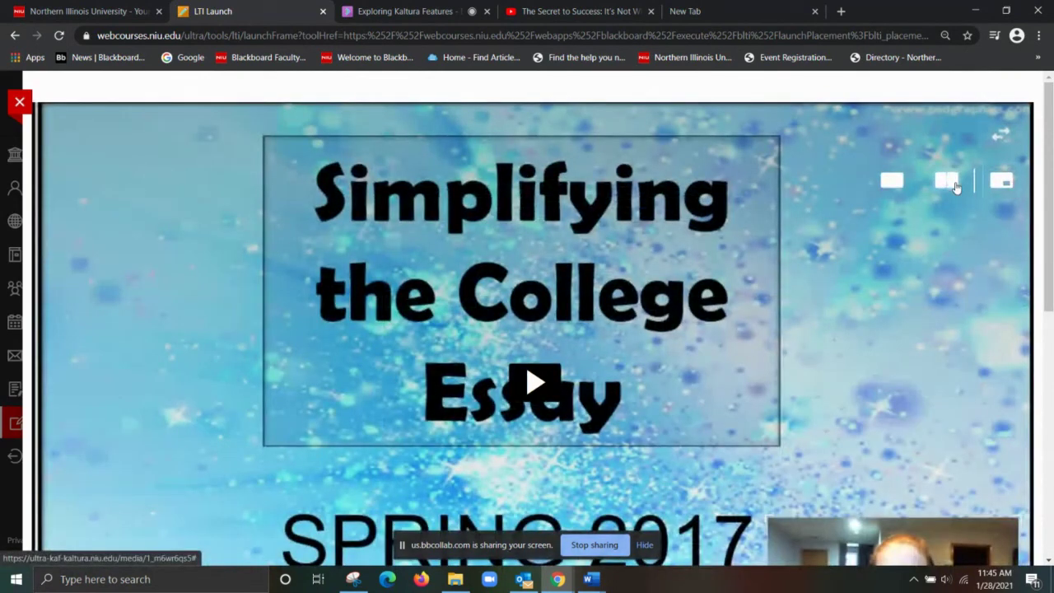
{"action": "left_click", "coordinate": [954, 188]}
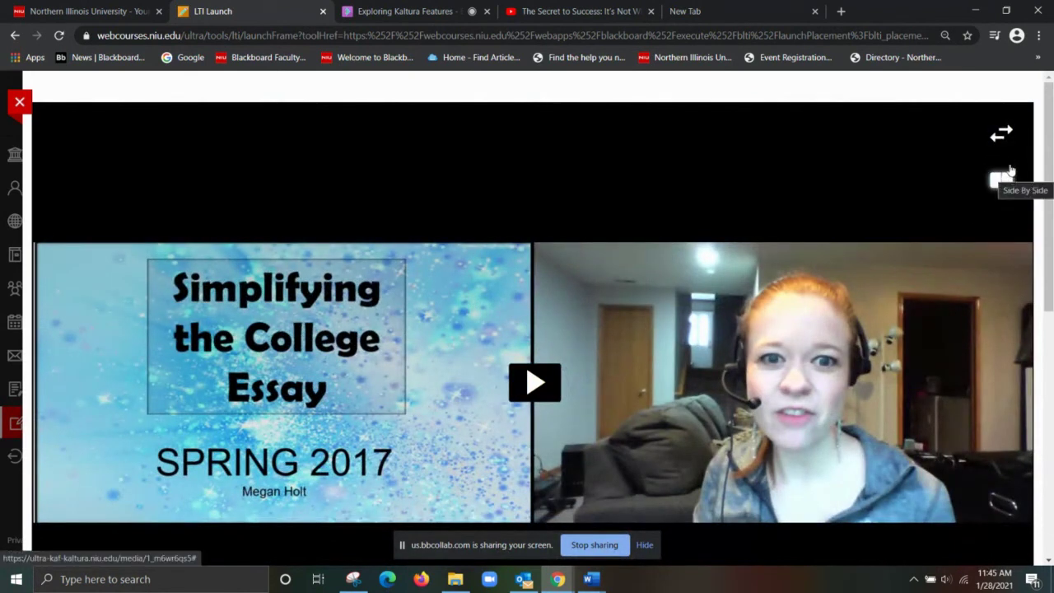
{"action": "left_click", "coordinate": [1009, 136]}
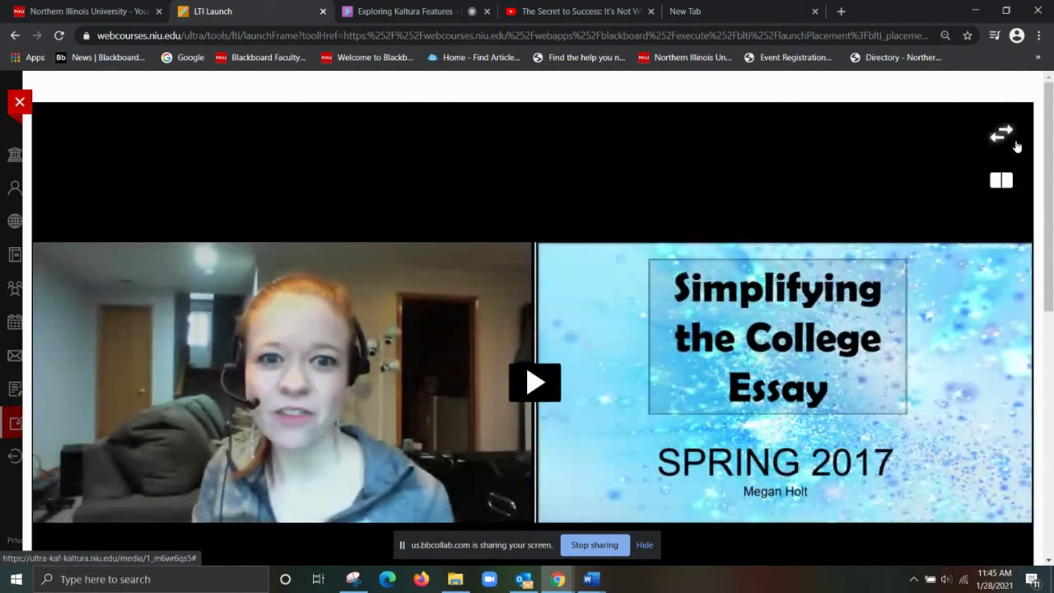
{"action": "mouse_move", "coordinate": [1001, 180]}
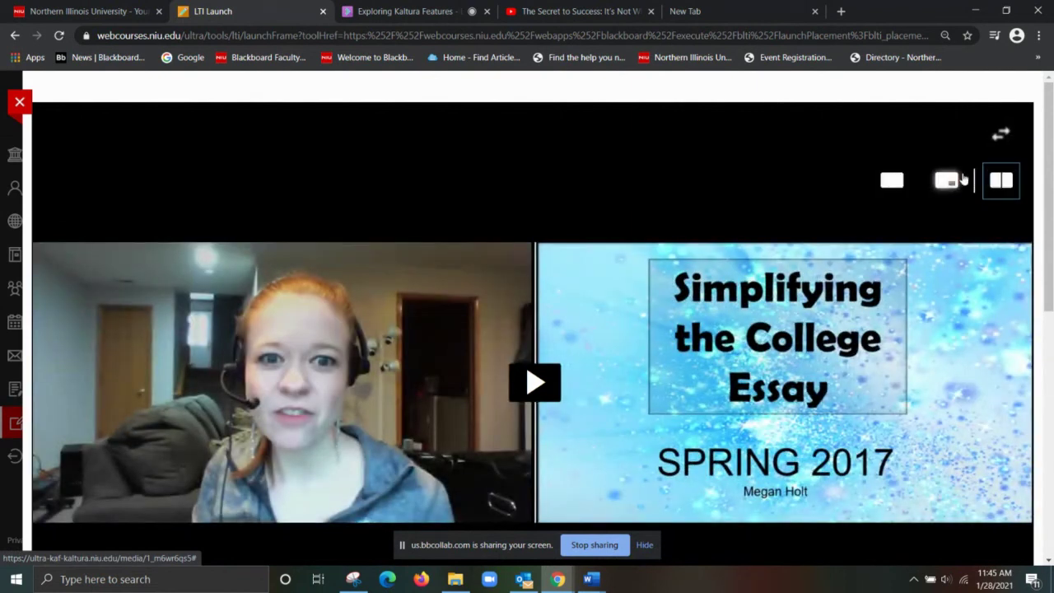
{"action": "left_click", "coordinate": [947, 180]}
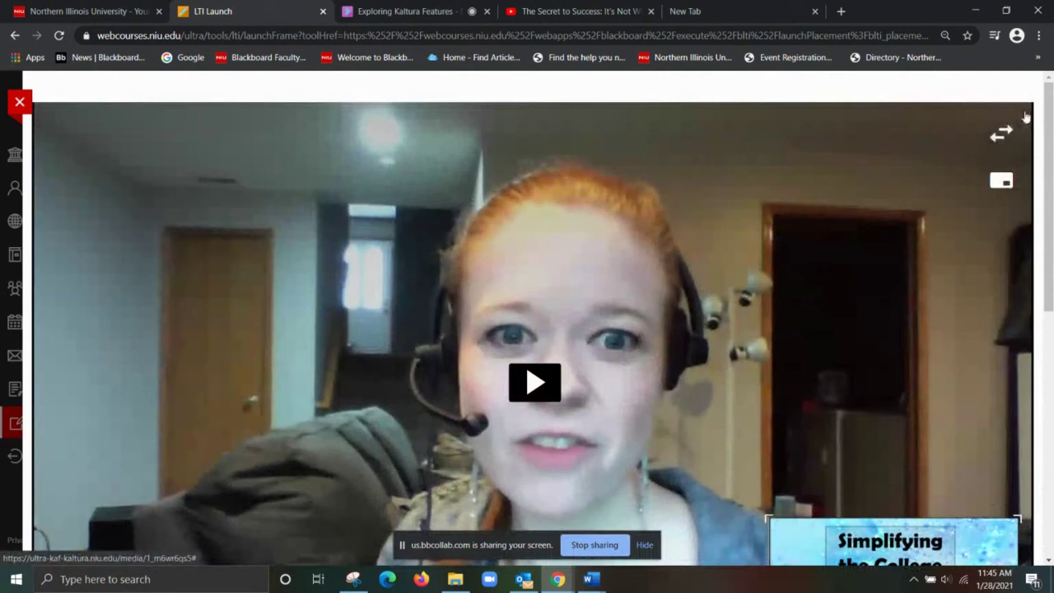
{"action": "left_click", "coordinate": [1013, 130]}
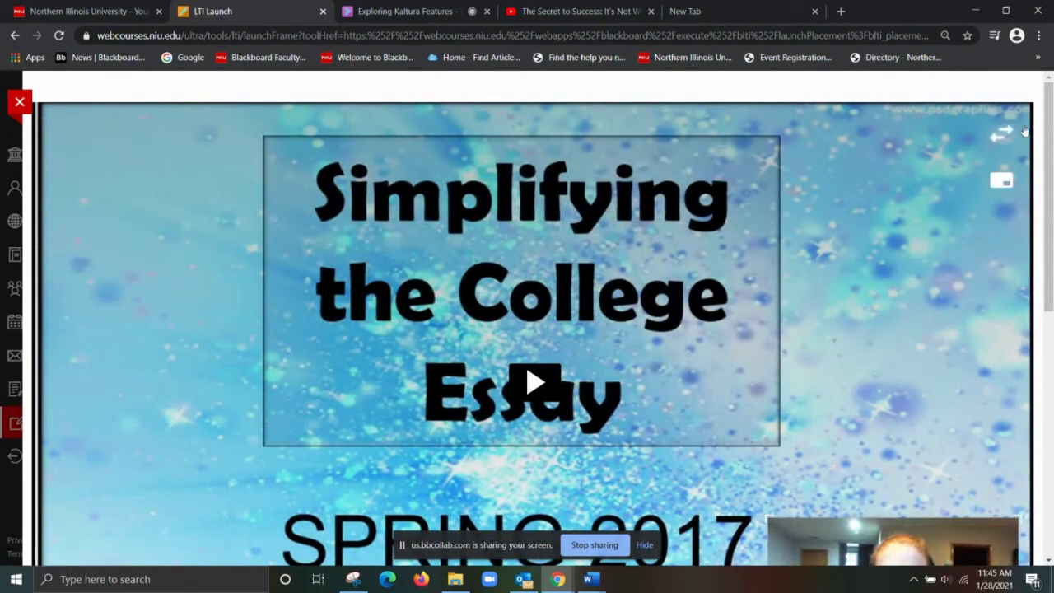
Play the recording and skip ahead to about 0:26.
{"action": "left_click_drag", "start_coordinate": [1049, 123], "coordinate": [1043, 226]}
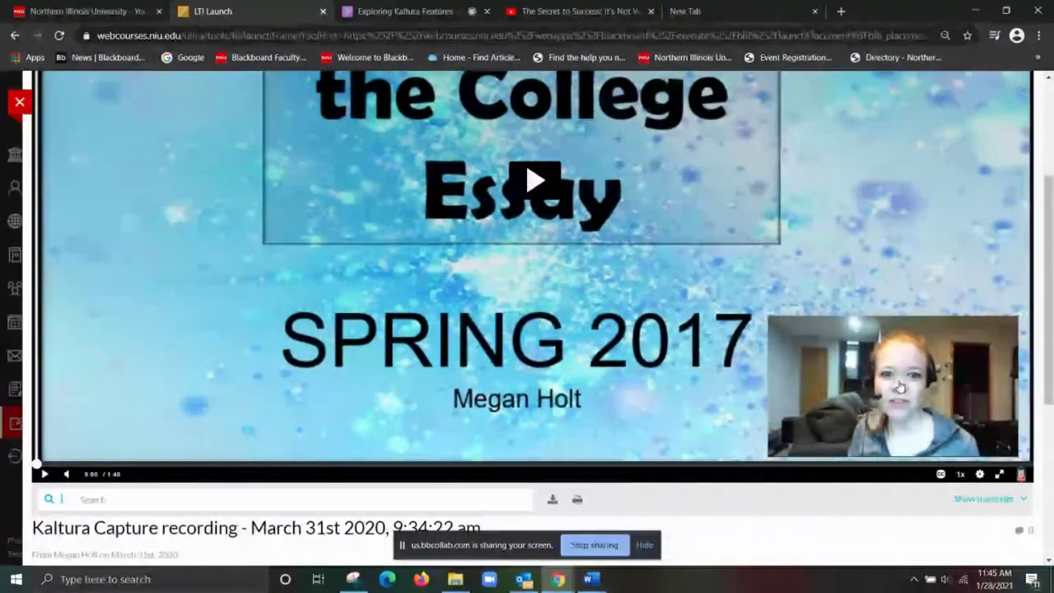
{"action": "left_click_drag", "start_coordinate": [1048, 324], "coordinate": [1051, 179]}
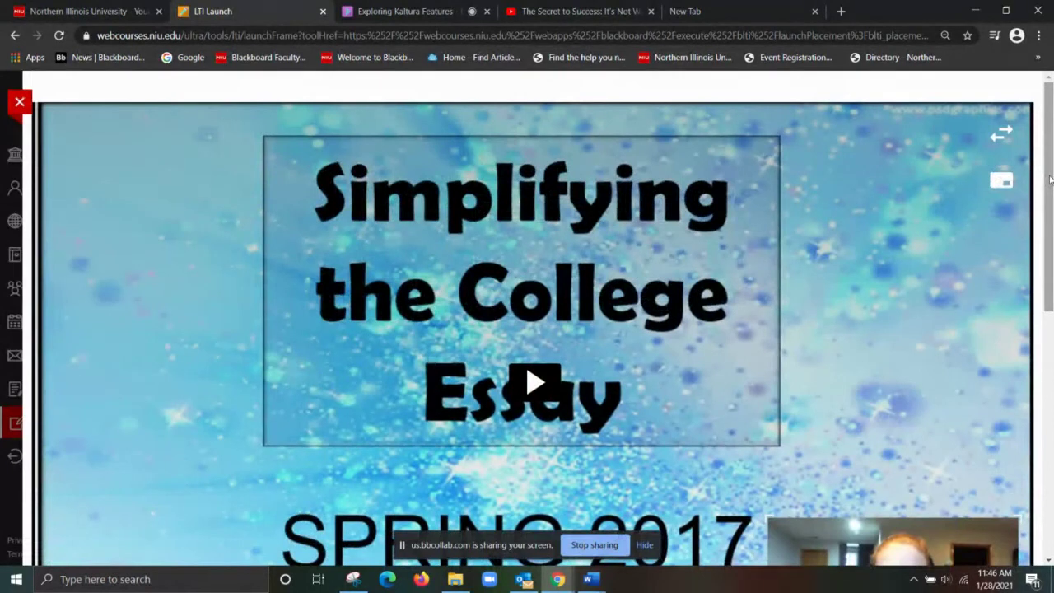
{"action": "left_click", "coordinate": [536, 387]}
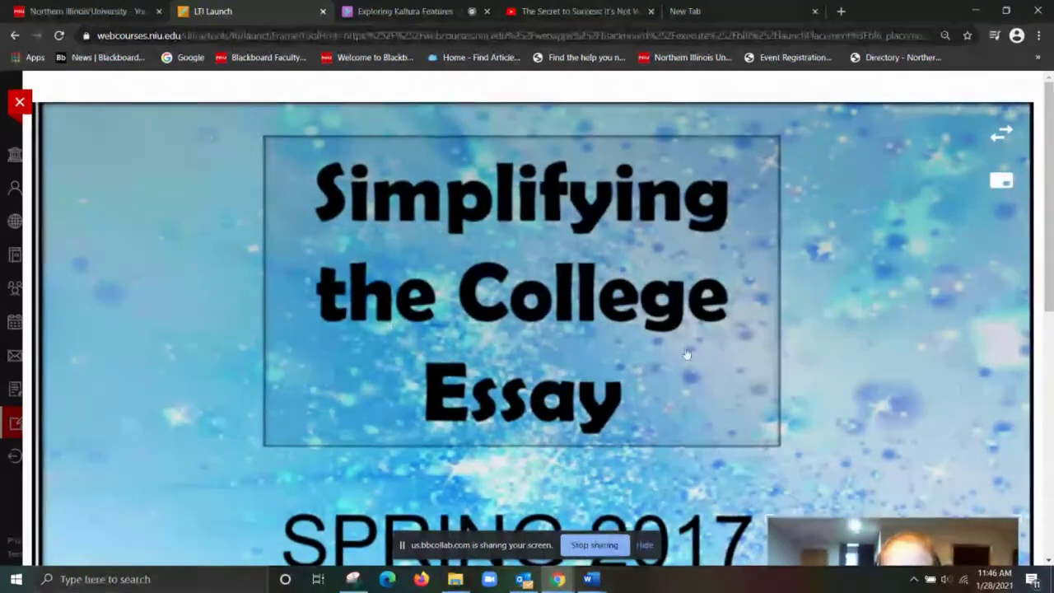
{"action": "left_click_drag", "start_coordinate": [1048, 187], "coordinate": [1042, 251]}
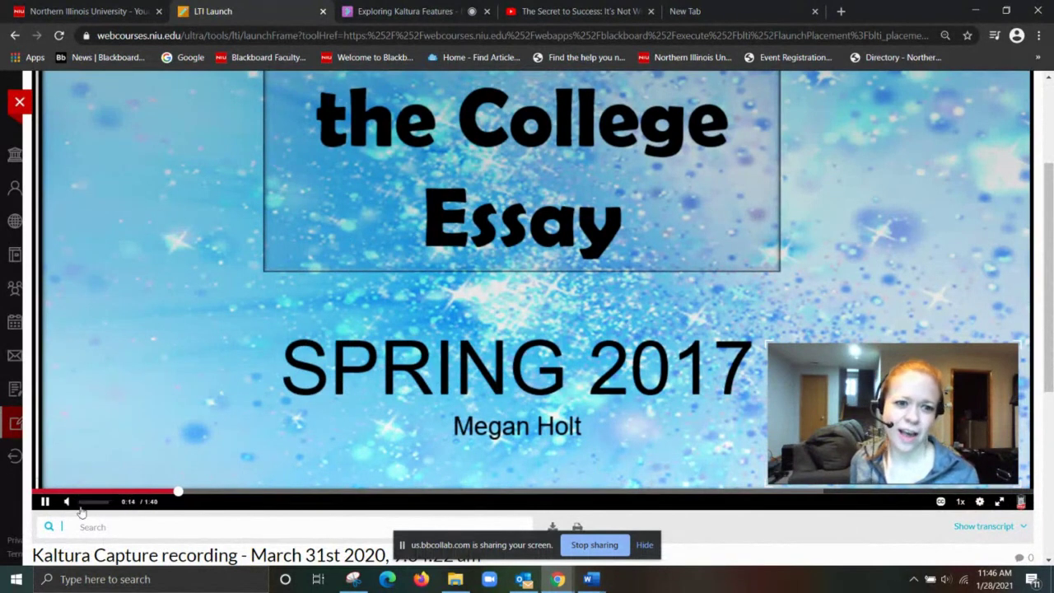
{"action": "left_click_drag", "start_coordinate": [175, 499], "coordinate": [297, 508]}
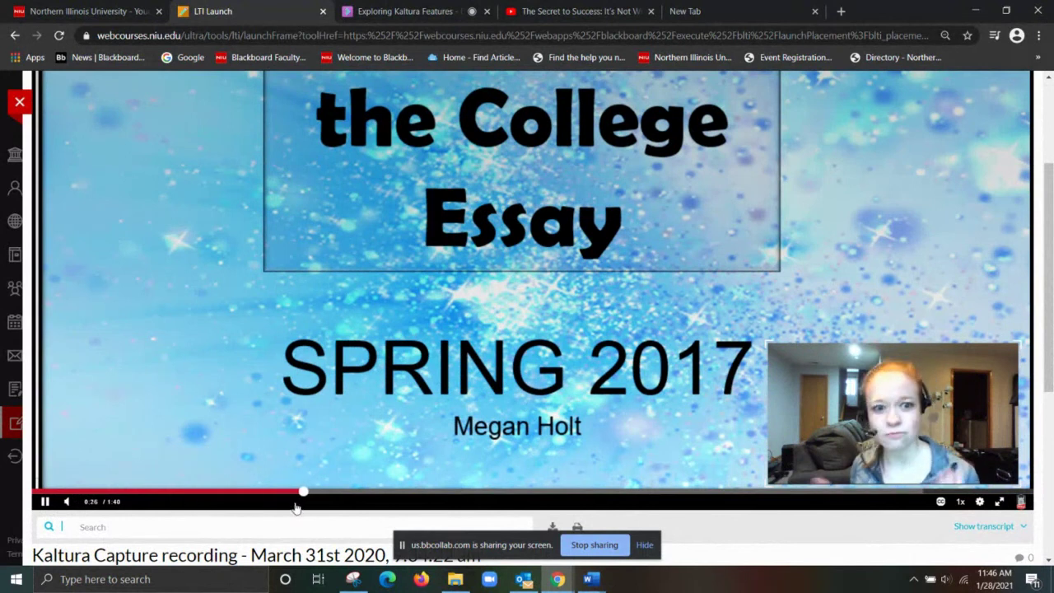
Pause the recording and look over the player's view controls and the recording details beneath it.
{"action": "left_click", "coordinate": [46, 501]}
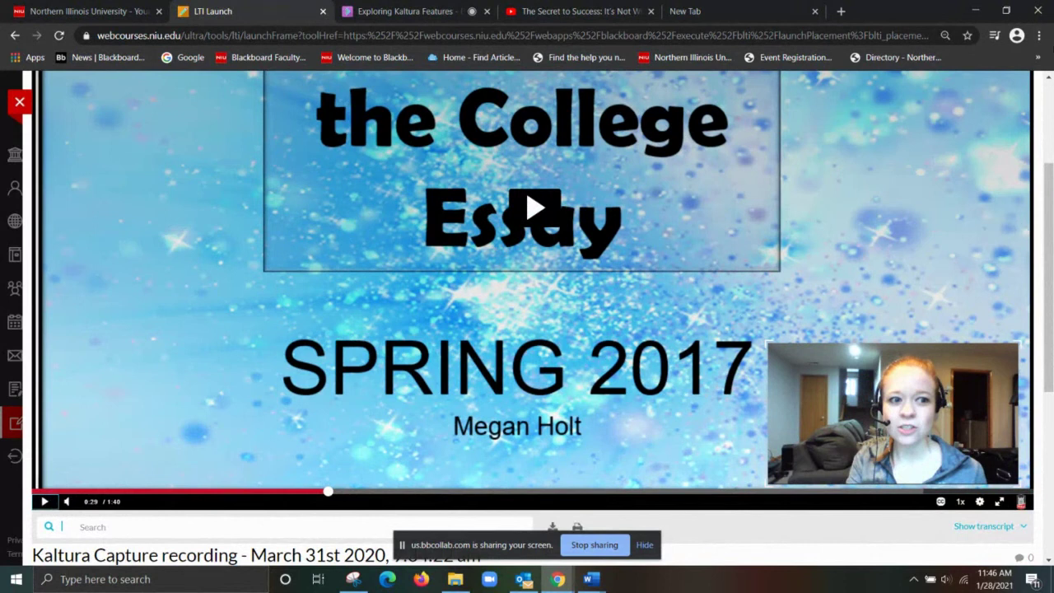
{"action": "left_click_drag", "start_coordinate": [1047, 239], "coordinate": [1047, 157]}
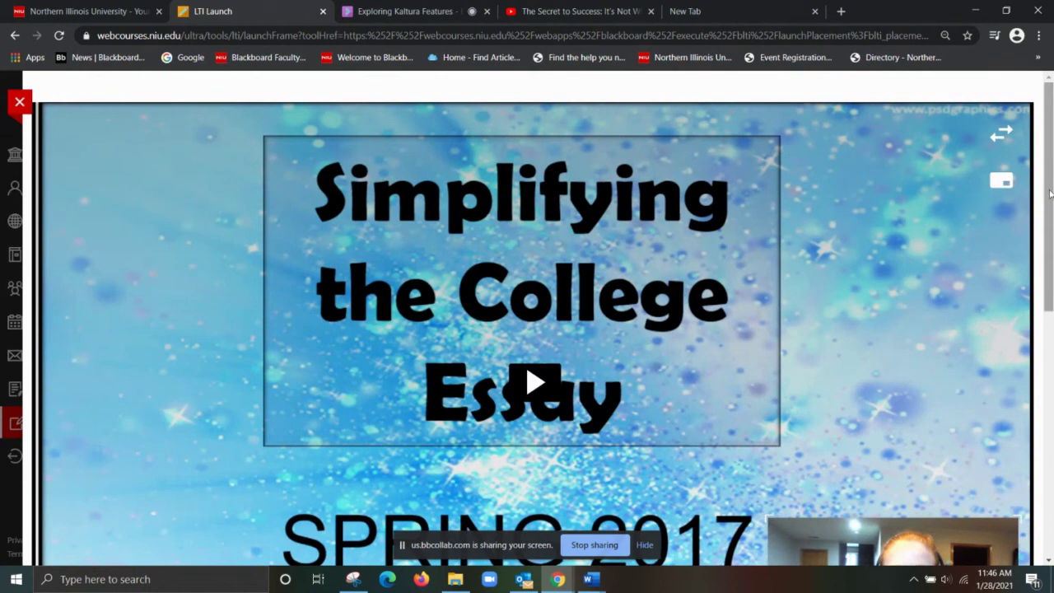
{"action": "left_click_drag", "start_coordinate": [1050, 193], "coordinate": [1050, 316]}
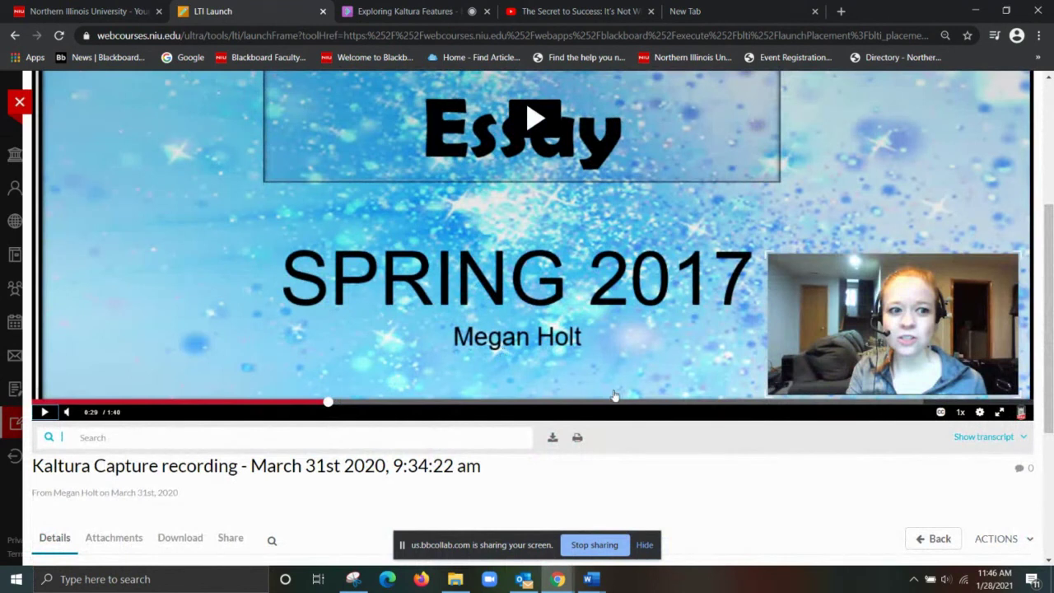
{"action": "left_click_drag", "start_coordinate": [1051, 273], "coordinate": [1052, 150]}
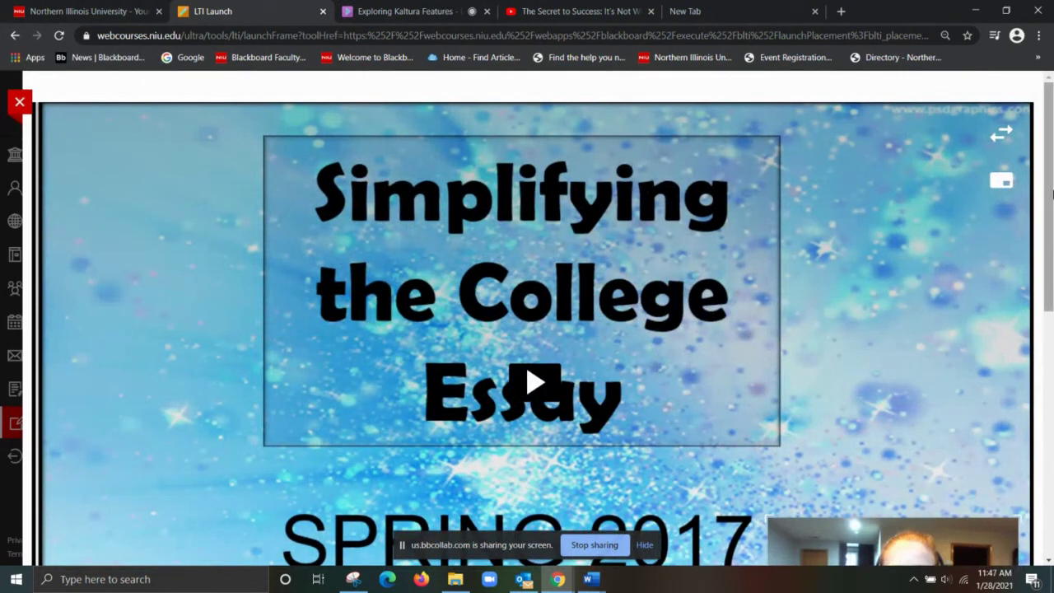
{"action": "left_click_drag", "start_coordinate": [1052, 194], "coordinate": [1050, 305]}
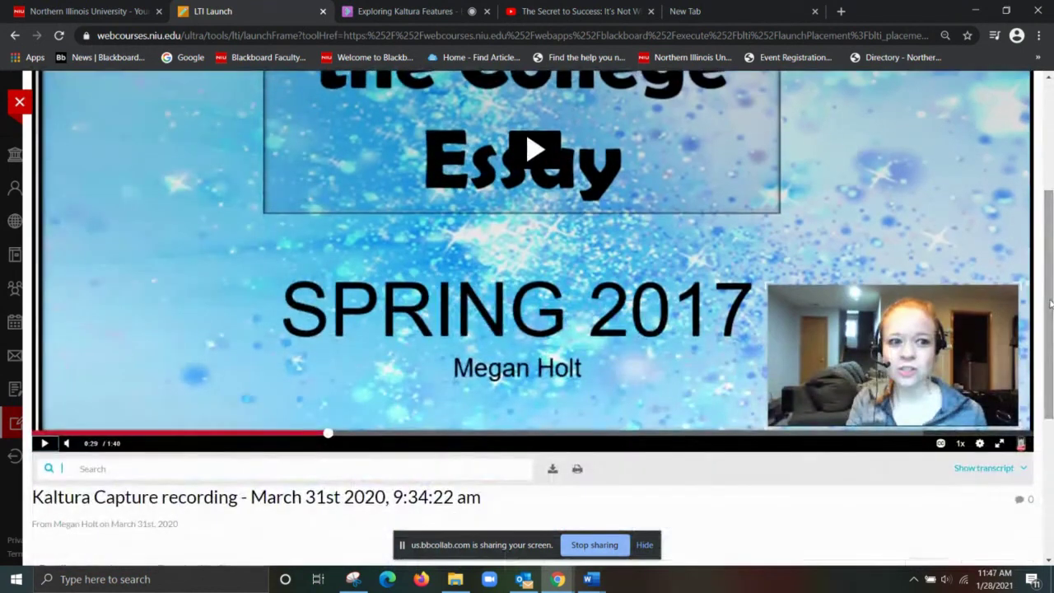
Turn on the English closed captions and play the recording with them up to about 0:55.
{"action": "left_click", "coordinate": [941, 445]}
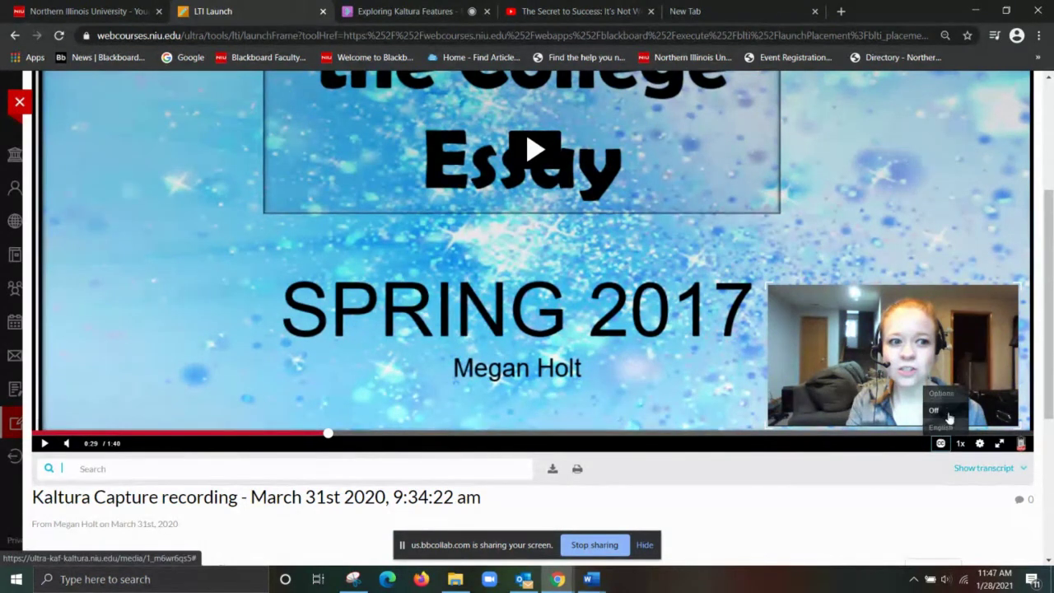
{"action": "left_click", "coordinate": [941, 427]}
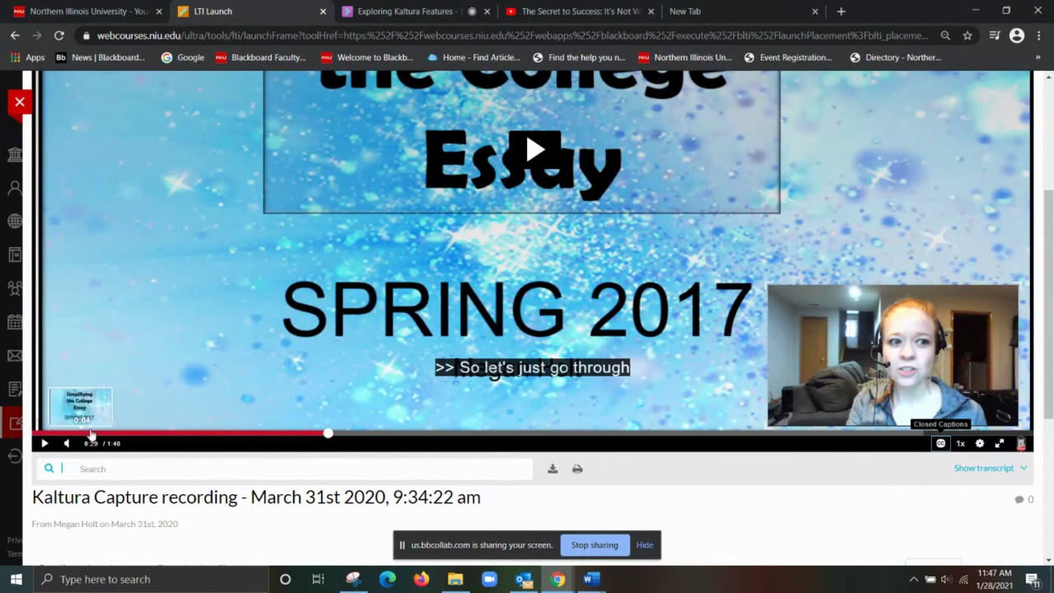
{"action": "left_click", "coordinate": [45, 444]}
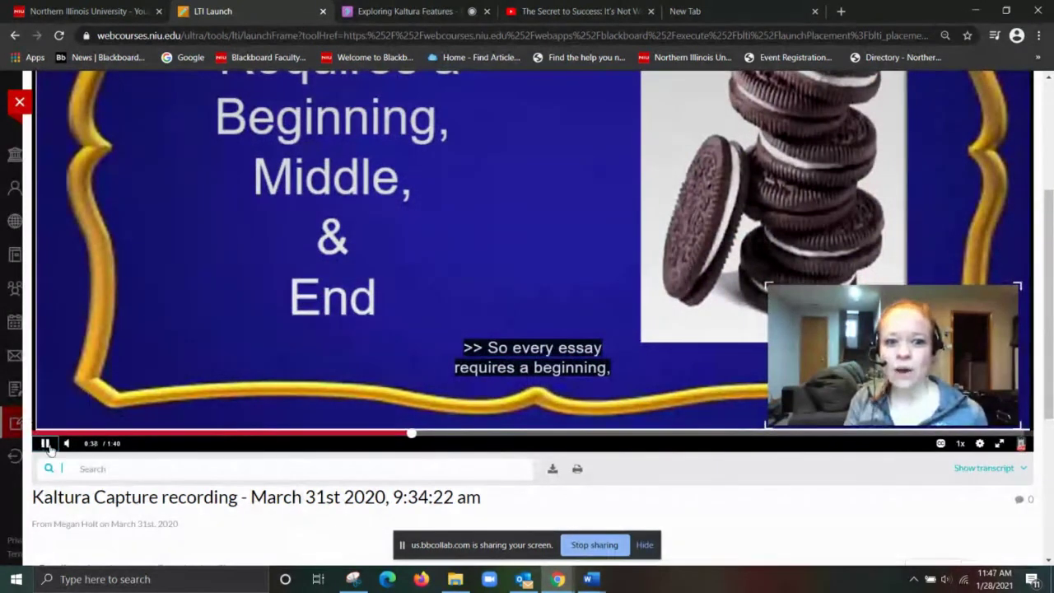
{"action": "scroll", "coordinate": [1042, 310], "scroll_direction": "up", "scroll_amount": 2}
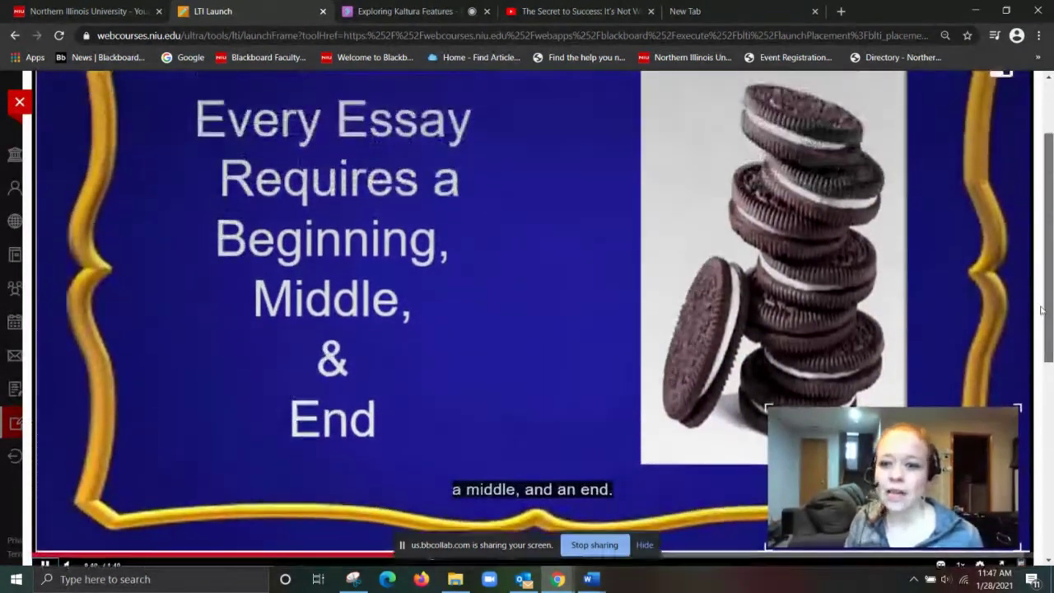
{"action": "scroll", "coordinate": [1043, 310], "scroll_direction": "up", "scroll_amount": 2}
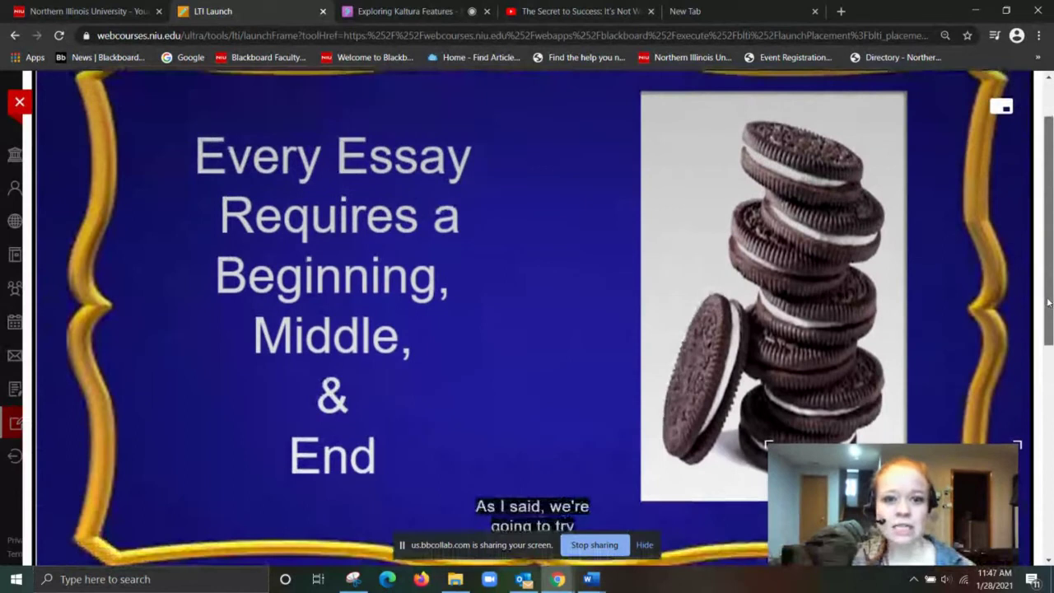
{"action": "left_click_drag", "start_coordinate": [1049, 303], "coordinate": [1052, 330]}
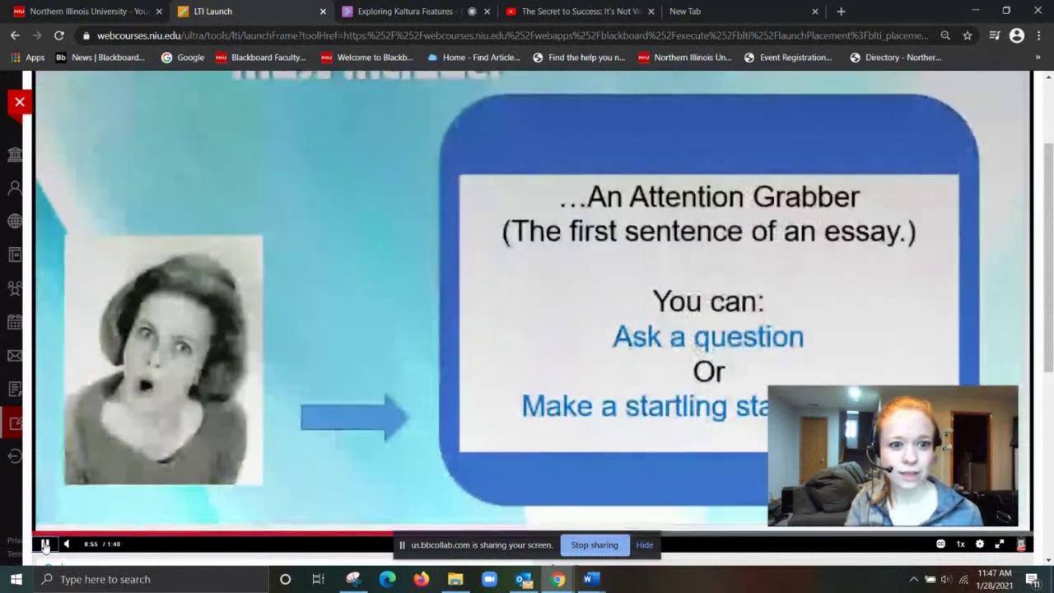
{"action": "left_click", "coordinate": [45, 544]}
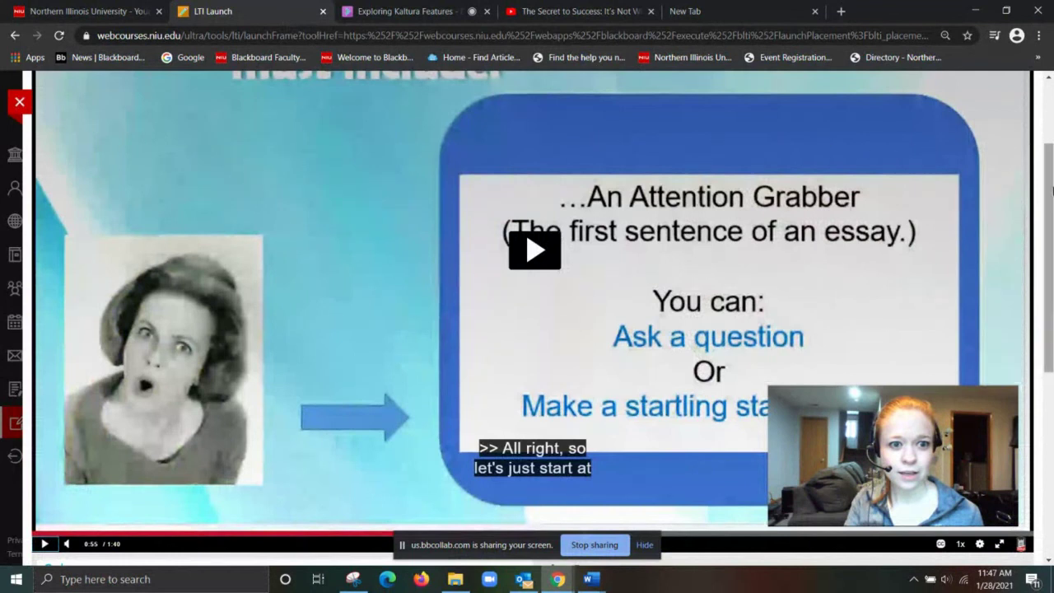
Return from the recording page to the "POWERPOINT" search results and look through the list.
{"action": "scroll", "coordinate": [1052, 191], "scroll_direction": "up", "scroll_amount": 3}
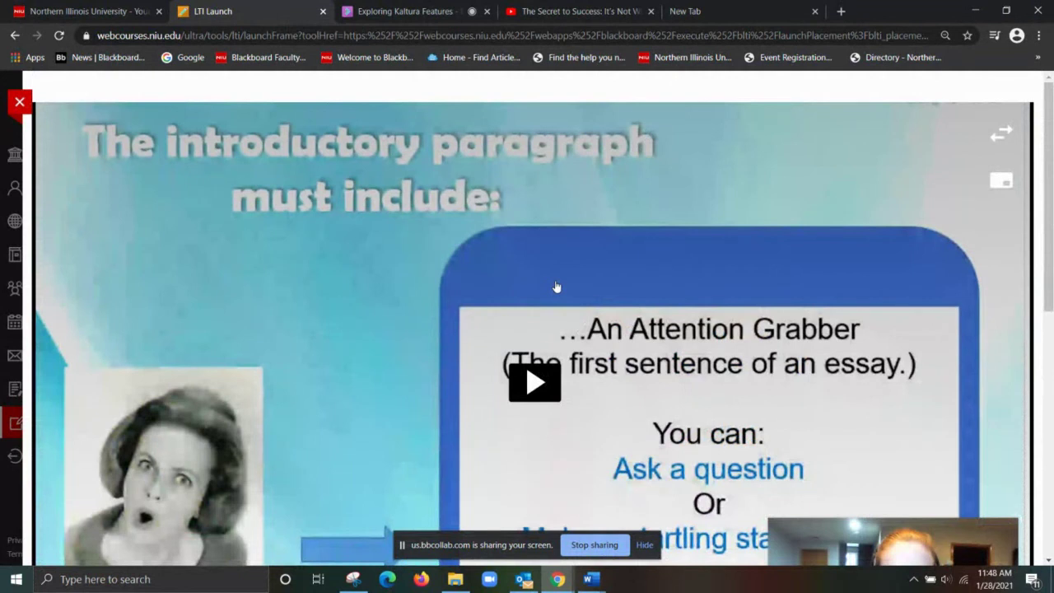
{"action": "left_click_drag", "start_coordinate": [1049, 181], "coordinate": [1038, 404]}
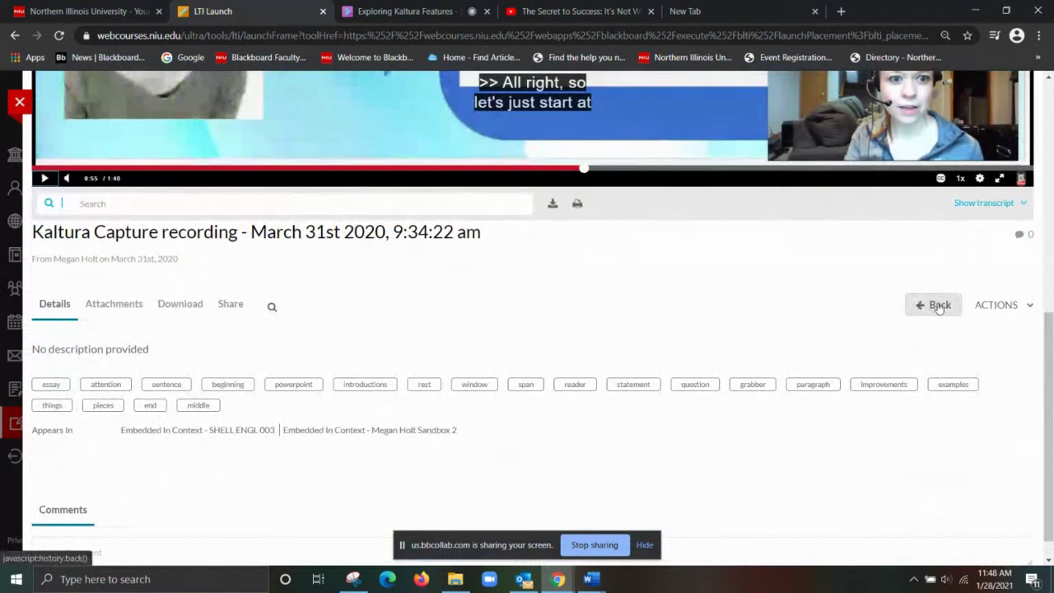
{"action": "left_click", "coordinate": [940, 306]}
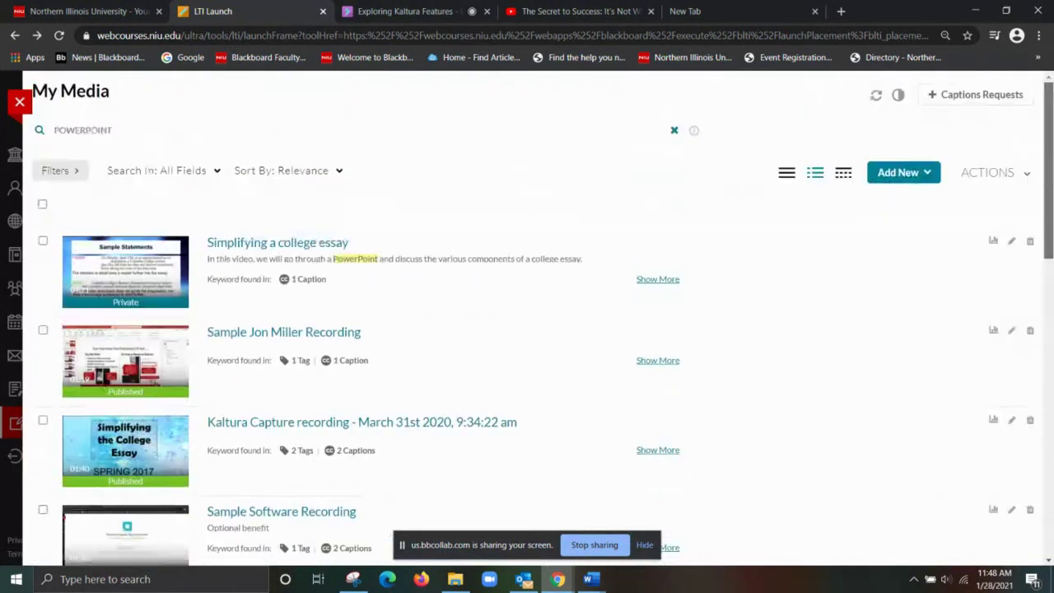
{"action": "scroll", "coordinate": [527, 321], "scroll_direction": "down", "scroll_amount": 5}
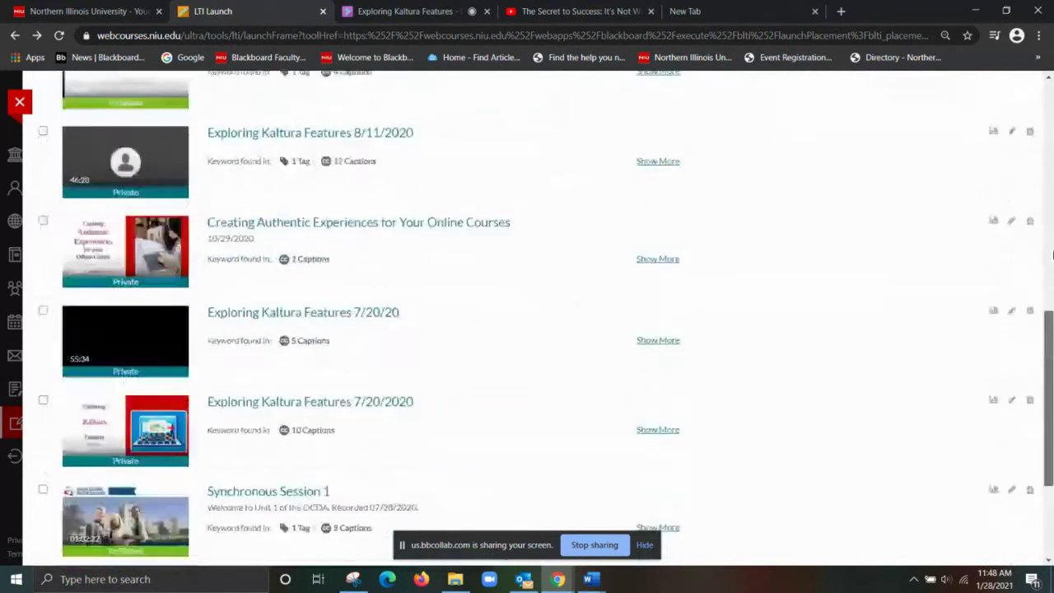
{"action": "left_click", "coordinate": [1051, 80]}
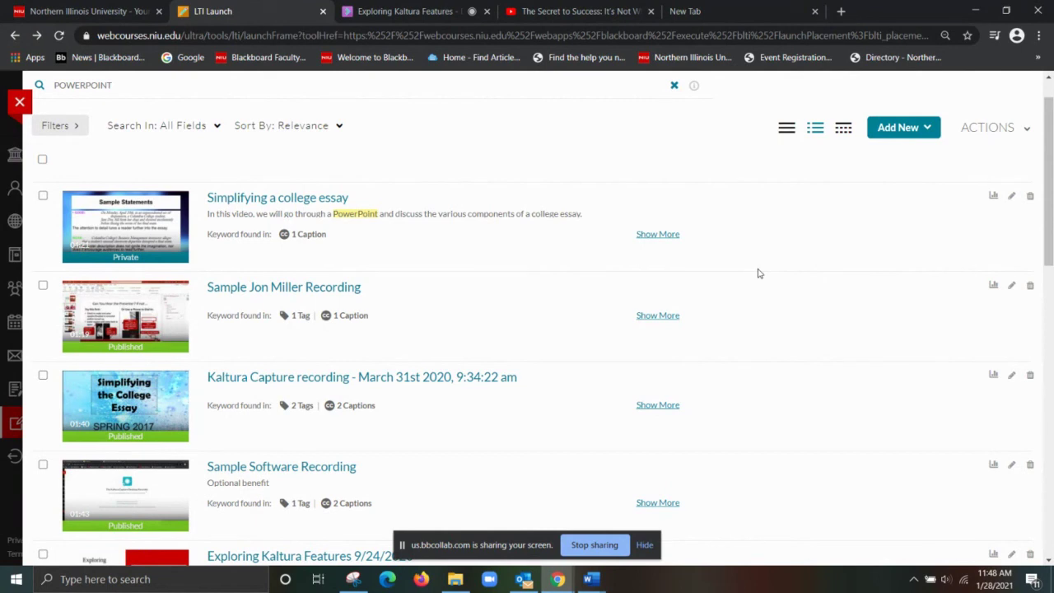
Switch to the Blackboard Collaborate session and stop sharing the screen.
{"action": "mouse_move", "coordinate": [558, 579]}
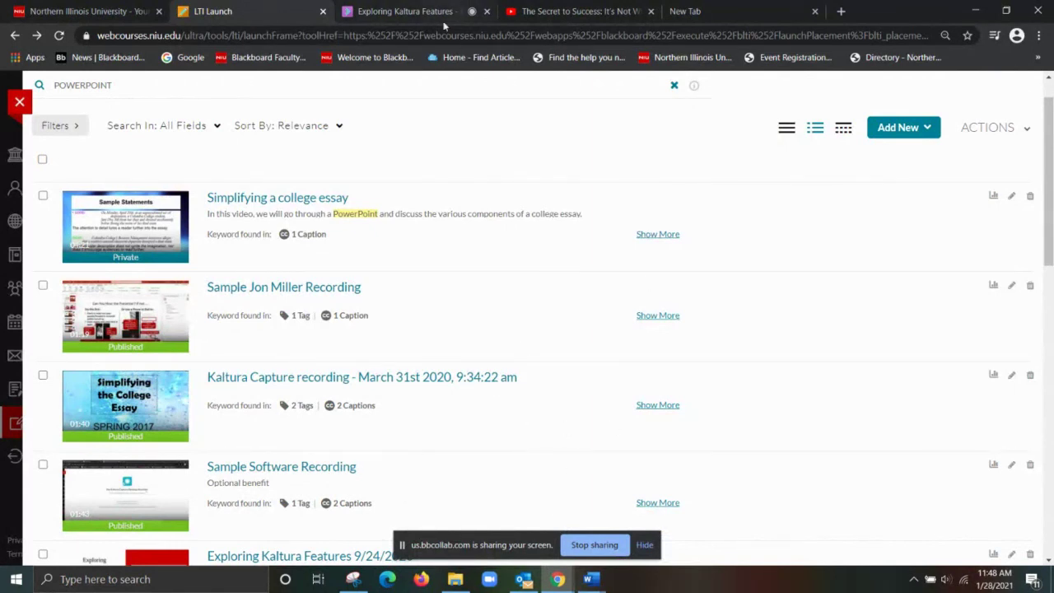
{"action": "left_click", "coordinate": [402, 10]}
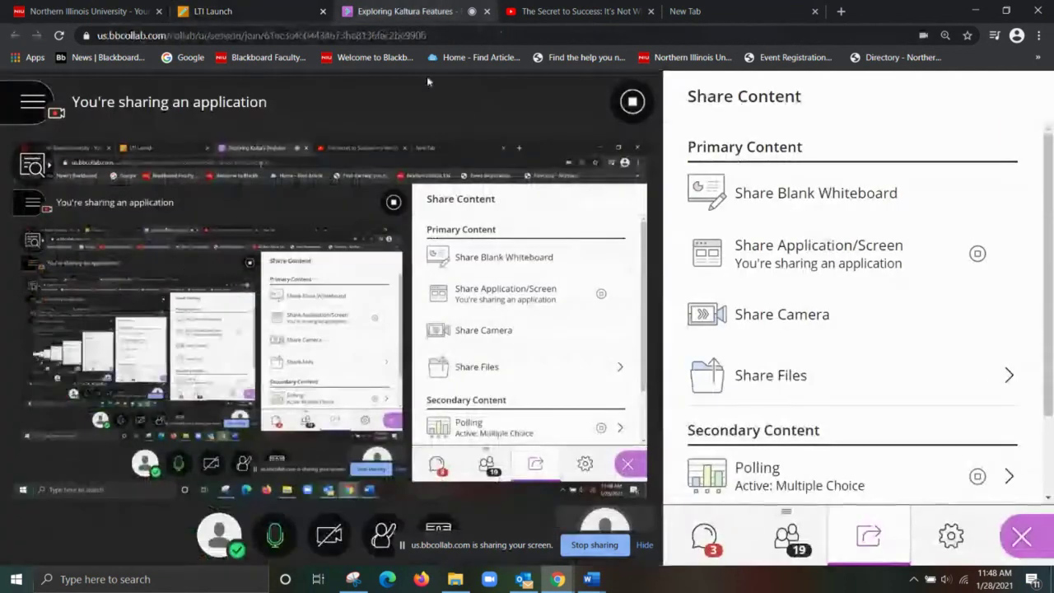
{"action": "left_click", "coordinate": [633, 102]}
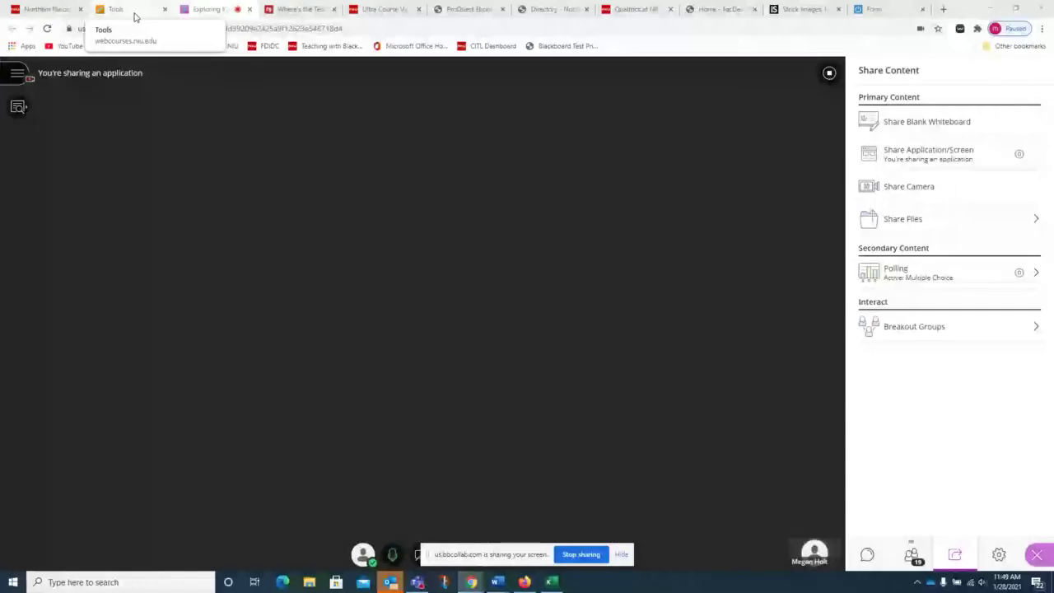
Switch to Blackboard, look through the course list and open the SHELL UNIV 2020 course.
{"action": "left_click", "coordinate": [132, 11]}
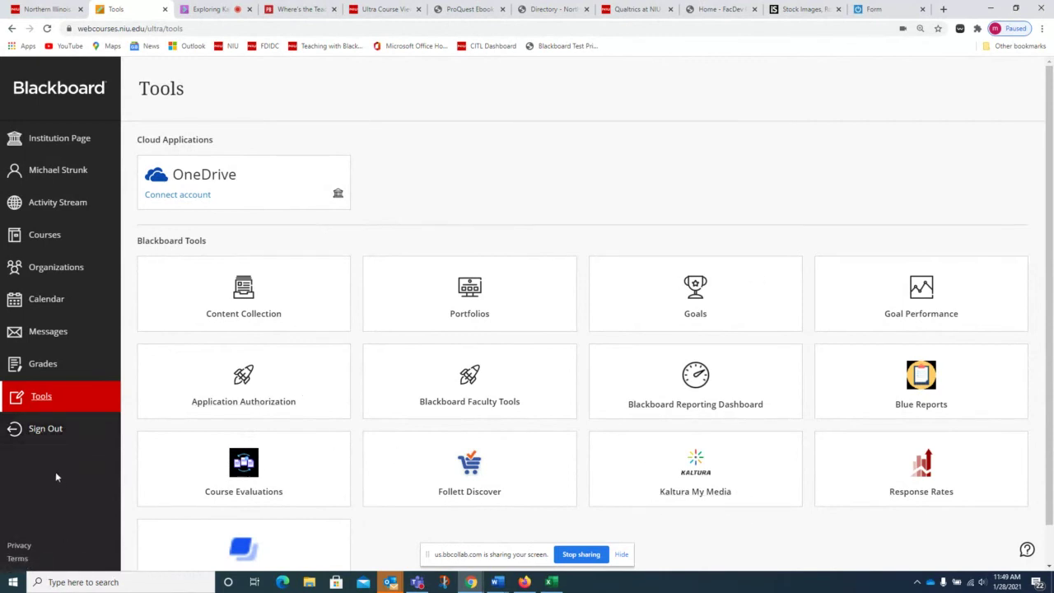
{"action": "left_click", "coordinate": [45, 237]}
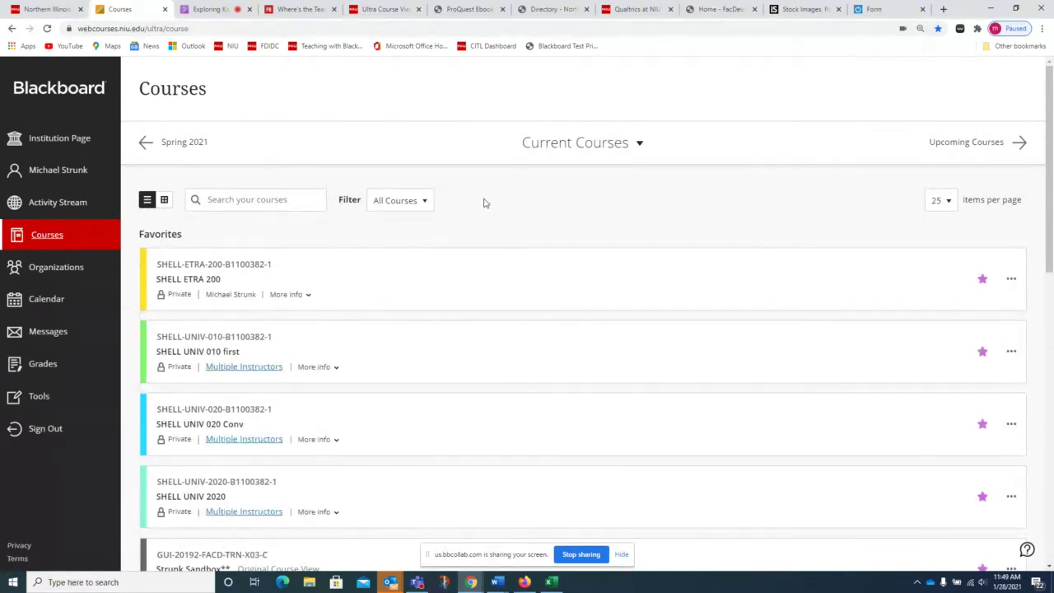
{"action": "scroll", "coordinate": [385, 211], "scroll_direction": "down", "scroll_amount": 2}
{"action": "scroll", "coordinate": [417, 263], "scroll_direction": "down", "scroll_amount": 3}
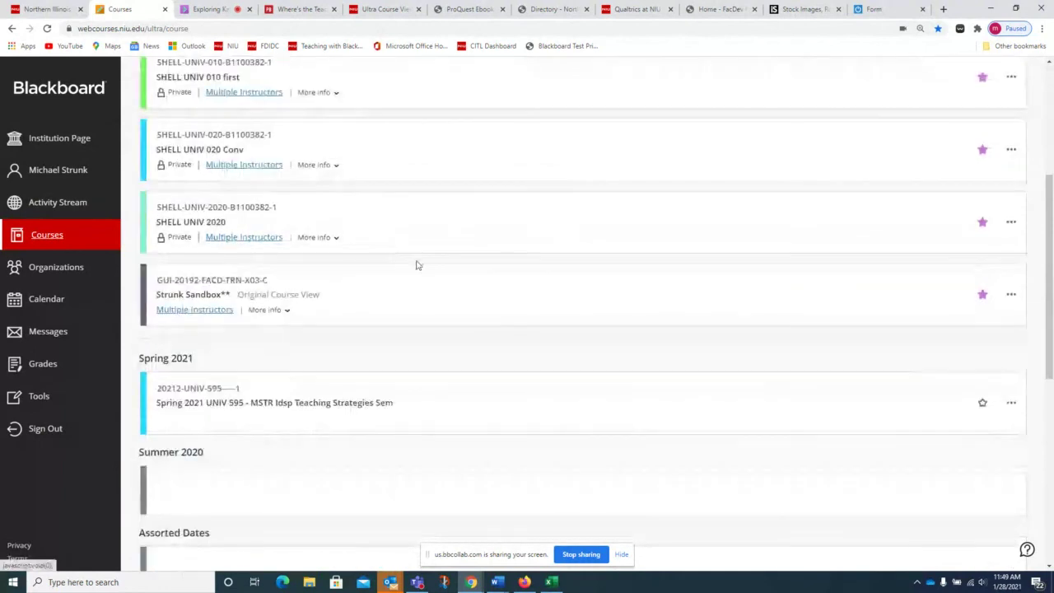
{"action": "scroll", "coordinate": [377, 329], "scroll_direction": "up", "scroll_amount": 2}
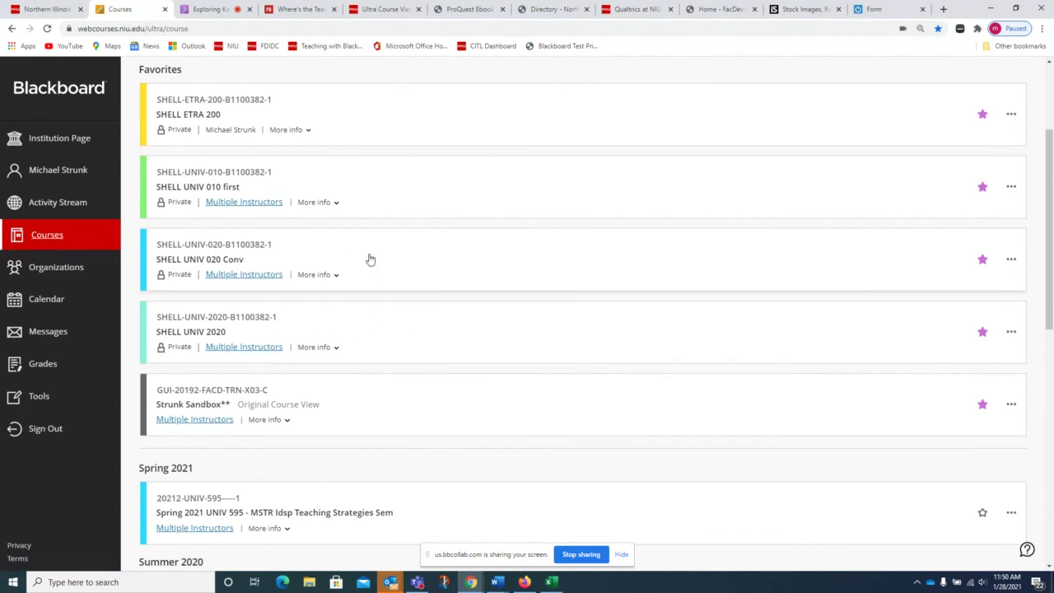
{"action": "left_click", "coordinate": [318, 333]}
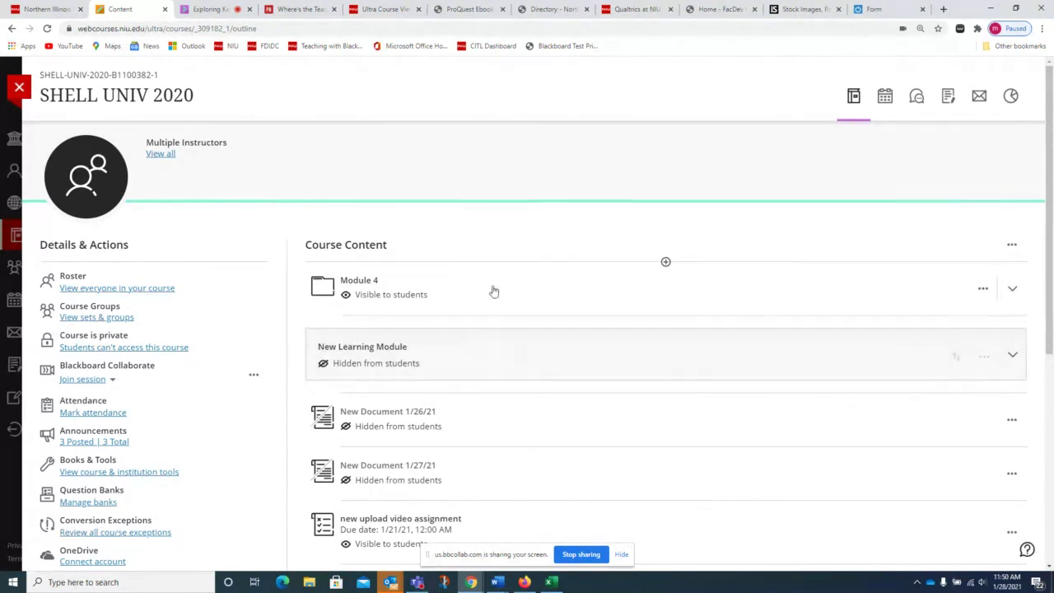
{"action": "left_click", "coordinate": [493, 357]}
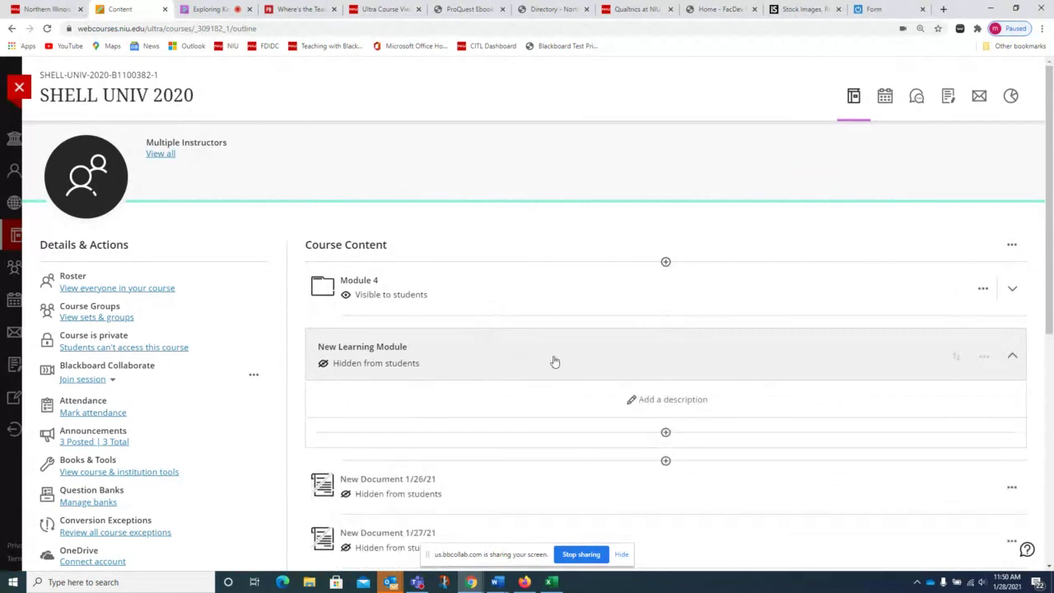
{"action": "left_click", "coordinate": [666, 434]}
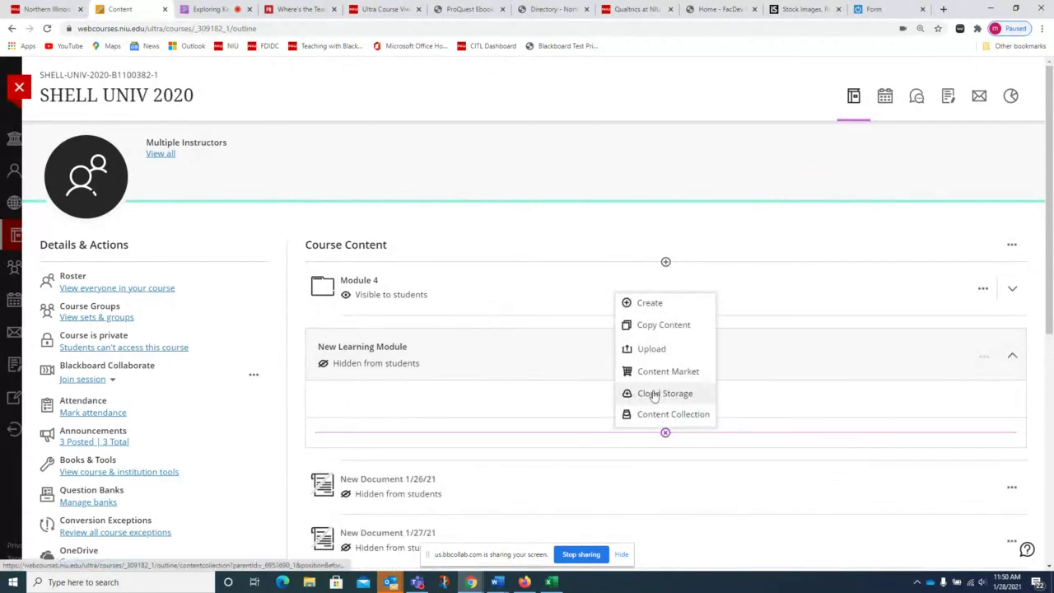
{"action": "left_click", "coordinate": [563, 219]}
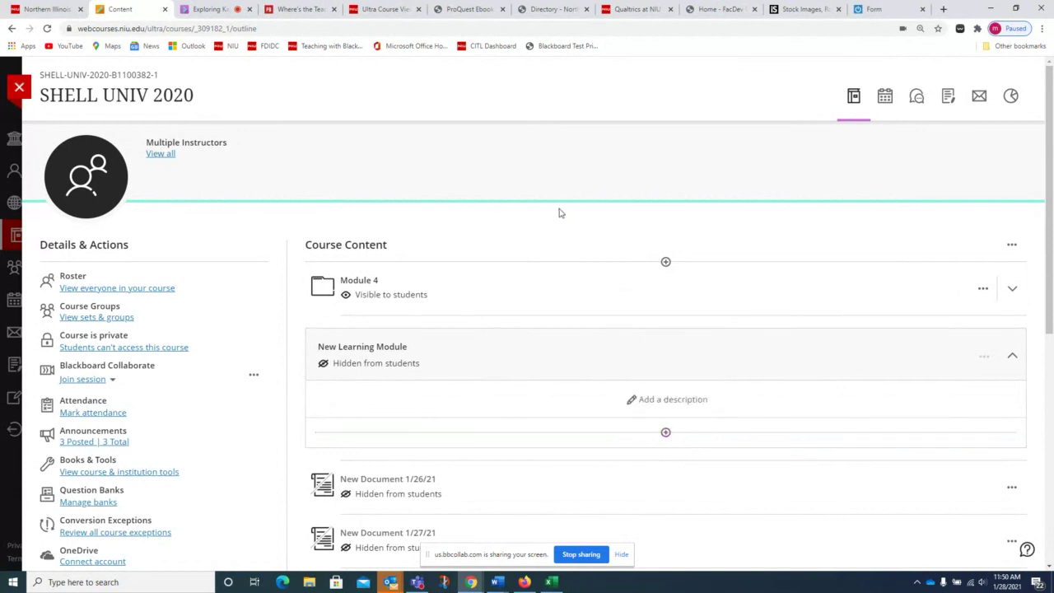
Add the Kaltura video VideoMessageUNIV595_(Source) to Module 4 using the Content Market's Kaltura Video tool.
{"action": "left_click", "coordinate": [360, 281]}
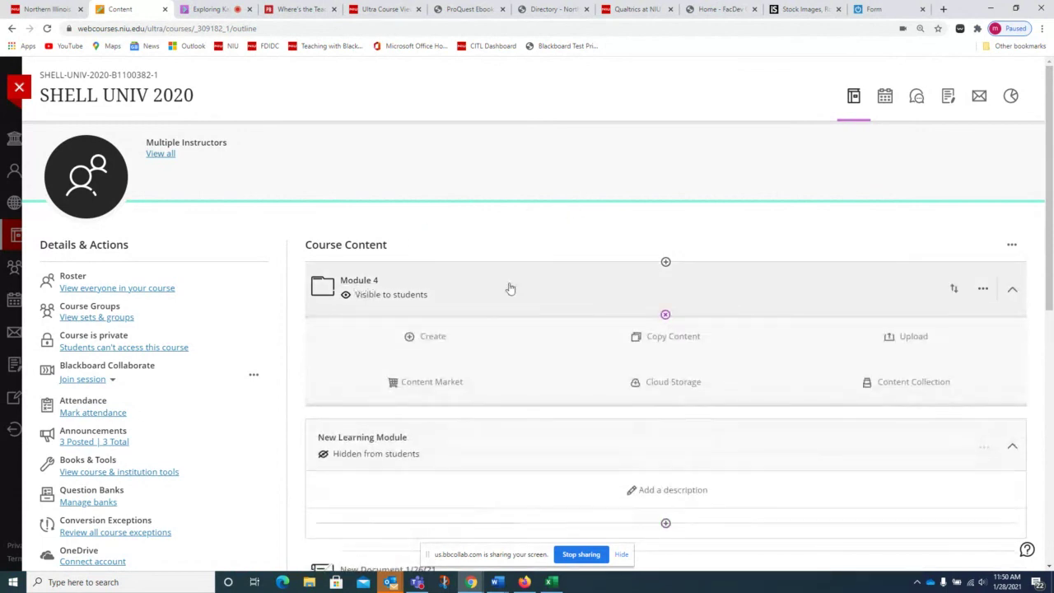
{"action": "left_click", "coordinate": [427, 388]}
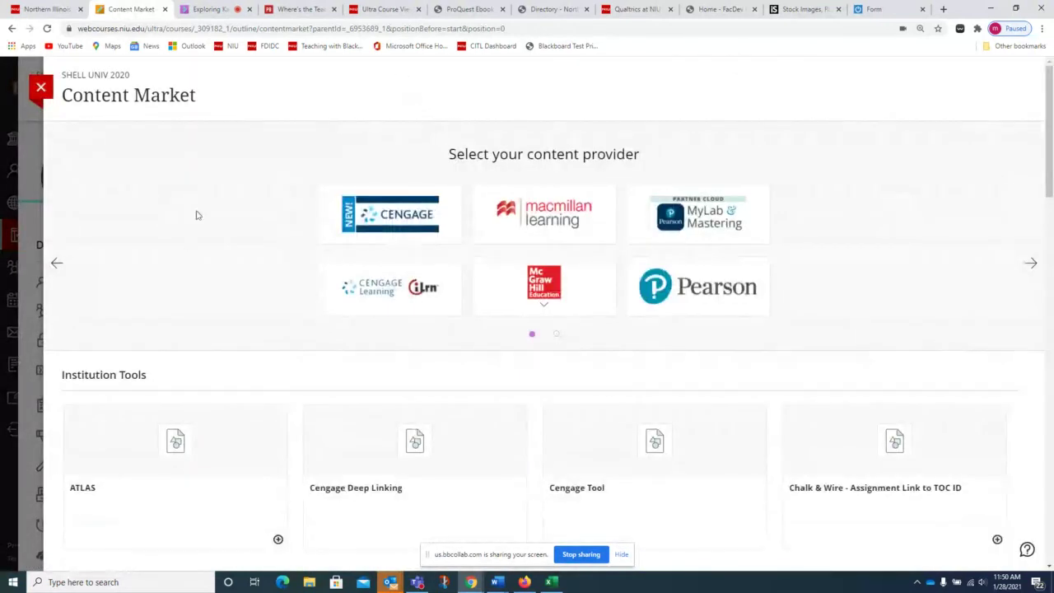
{"action": "scroll", "coordinate": [190, 217], "scroll_direction": "down", "scroll_amount": 3}
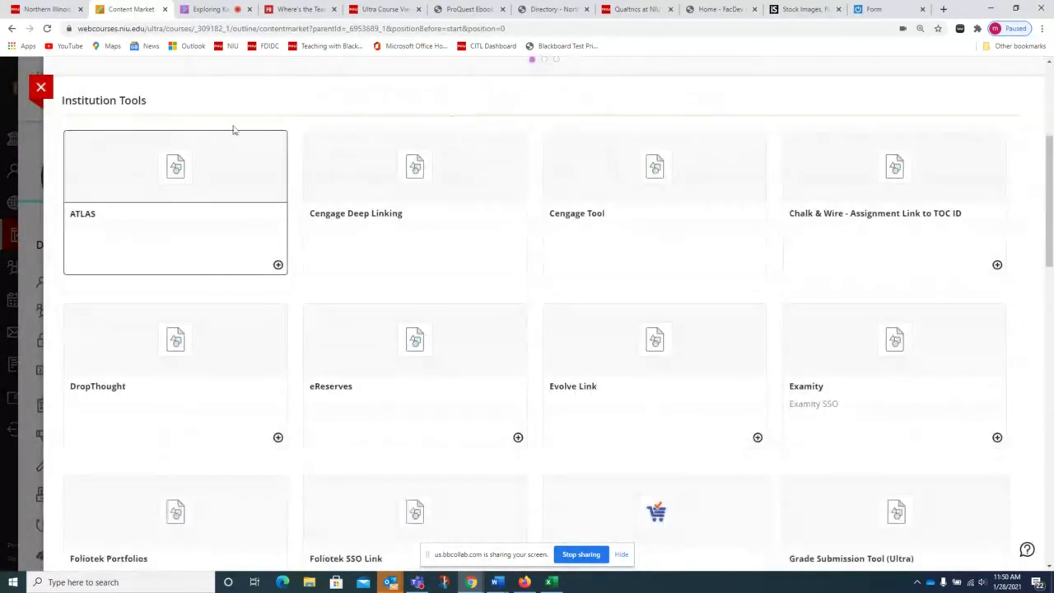
{"action": "scroll", "coordinate": [495, 280], "scroll_direction": "down", "scroll_amount": 2}
{"action": "scroll", "coordinate": [474, 276], "scroll_direction": "down", "scroll_amount": 3}
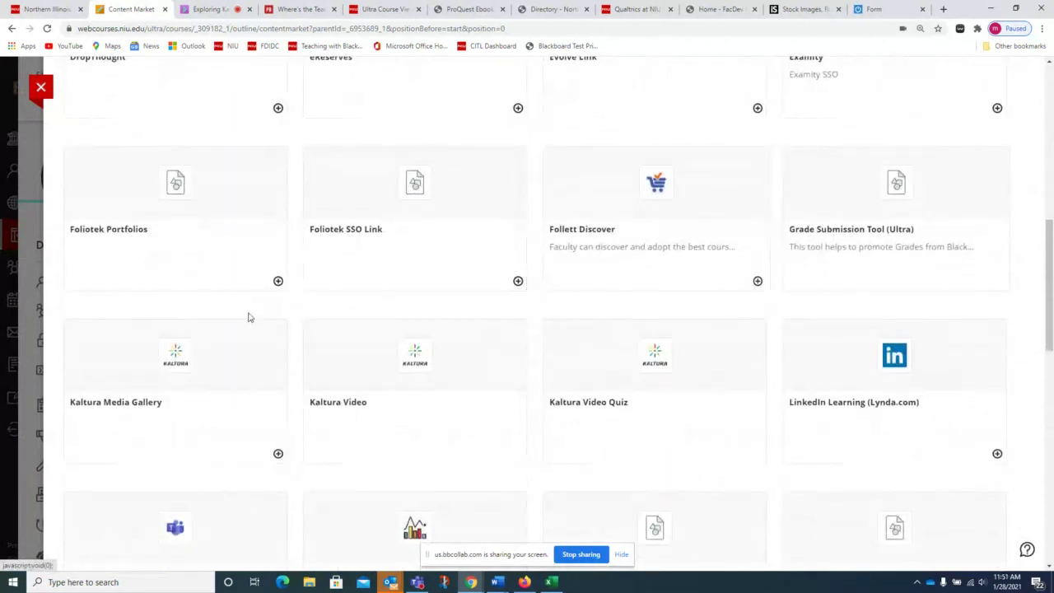
{"action": "scroll", "coordinate": [323, 308], "scroll_direction": "down", "scroll_amount": 1}
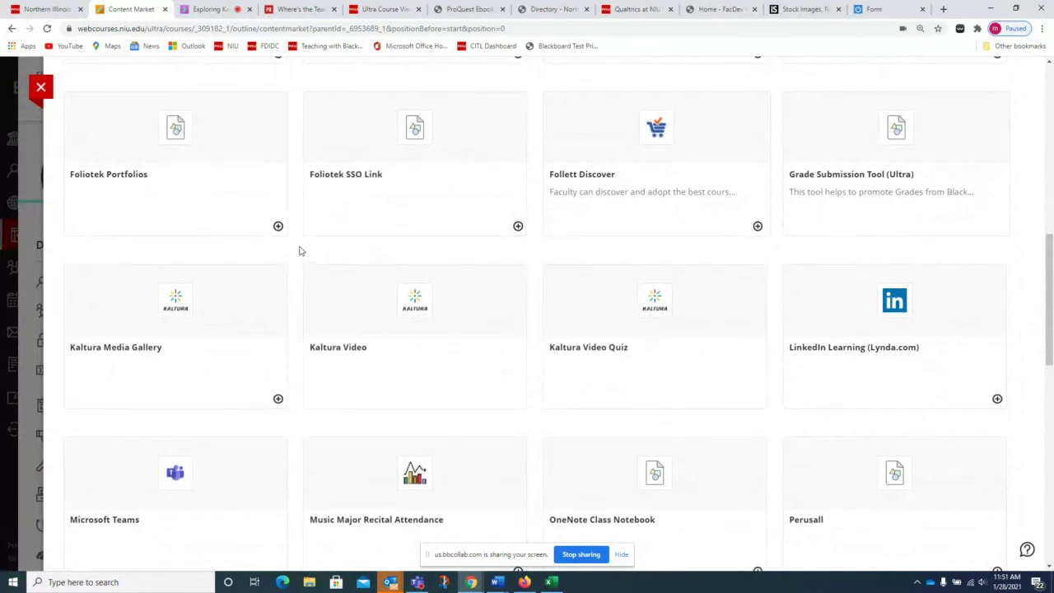
{"action": "left_click", "coordinate": [350, 320]}
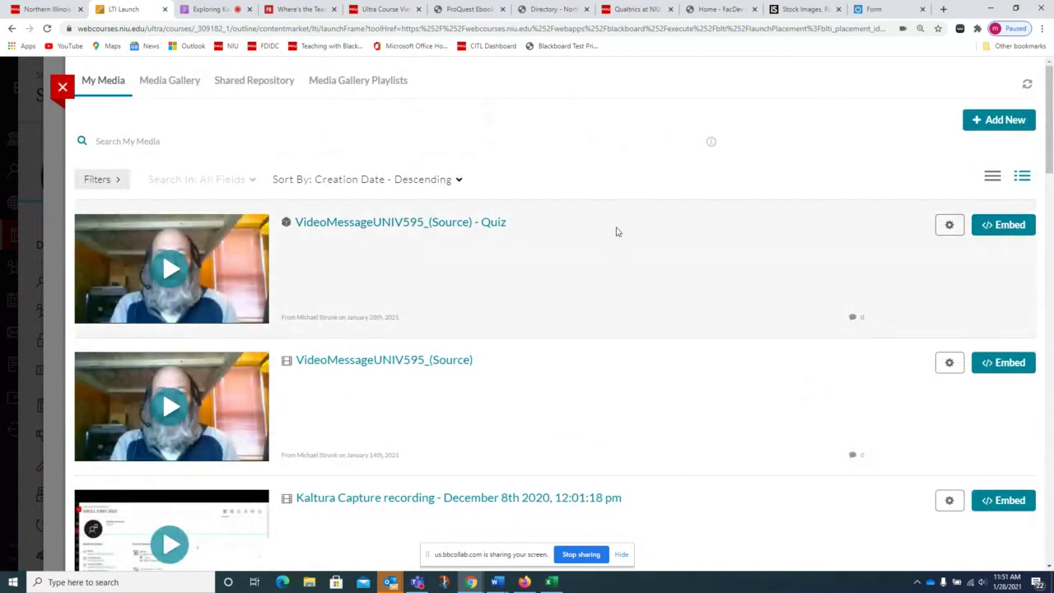
{"action": "scroll", "coordinate": [617, 231], "scroll_direction": "down", "scroll_amount": 3}
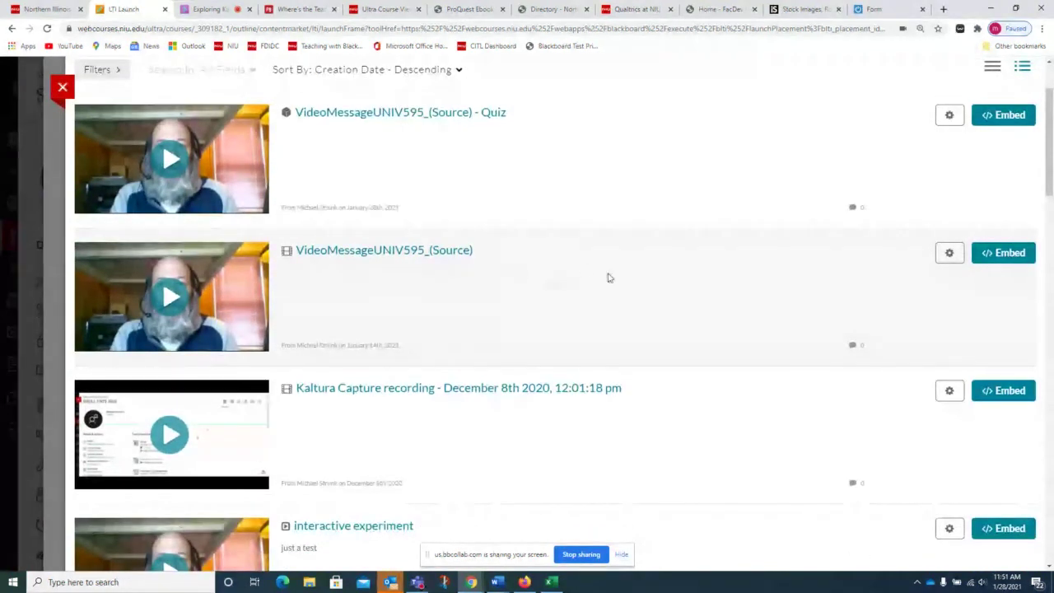
{"action": "left_click", "coordinate": [1010, 253]}
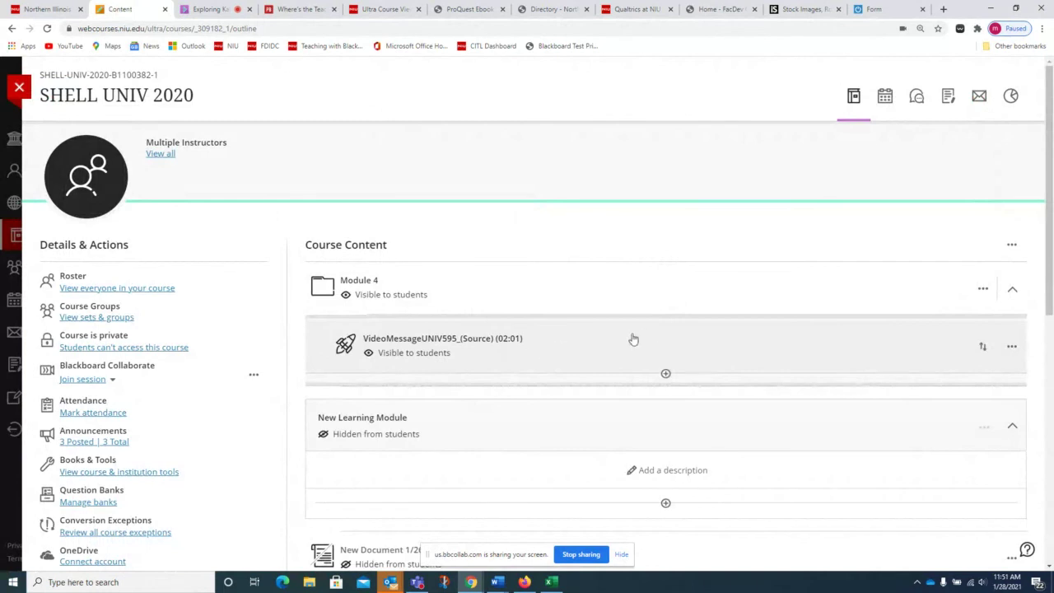
Create a document in the New Learning Module and title it "new today".
{"action": "scroll", "coordinate": [615, 201], "scroll_direction": "down", "scroll_amount": 2}
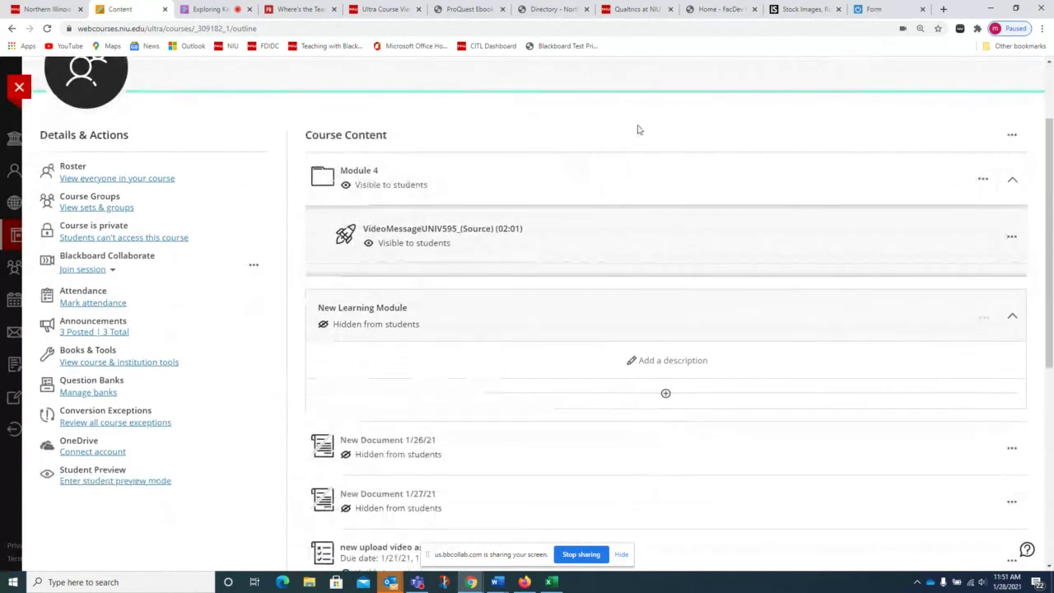
{"action": "left_click", "coordinate": [665, 393]}
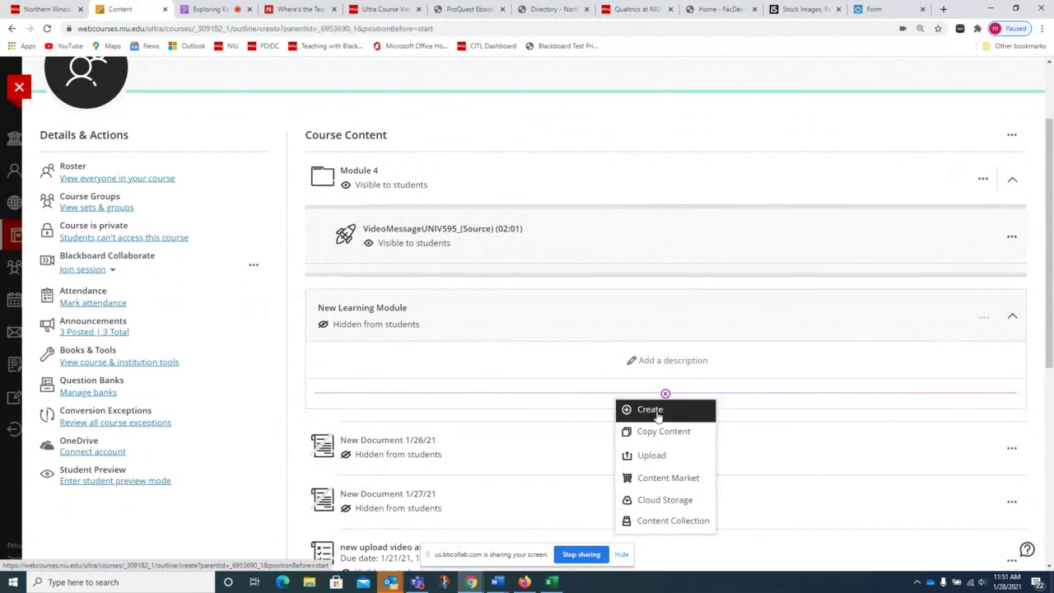
{"action": "left_click", "coordinate": [650, 410]}
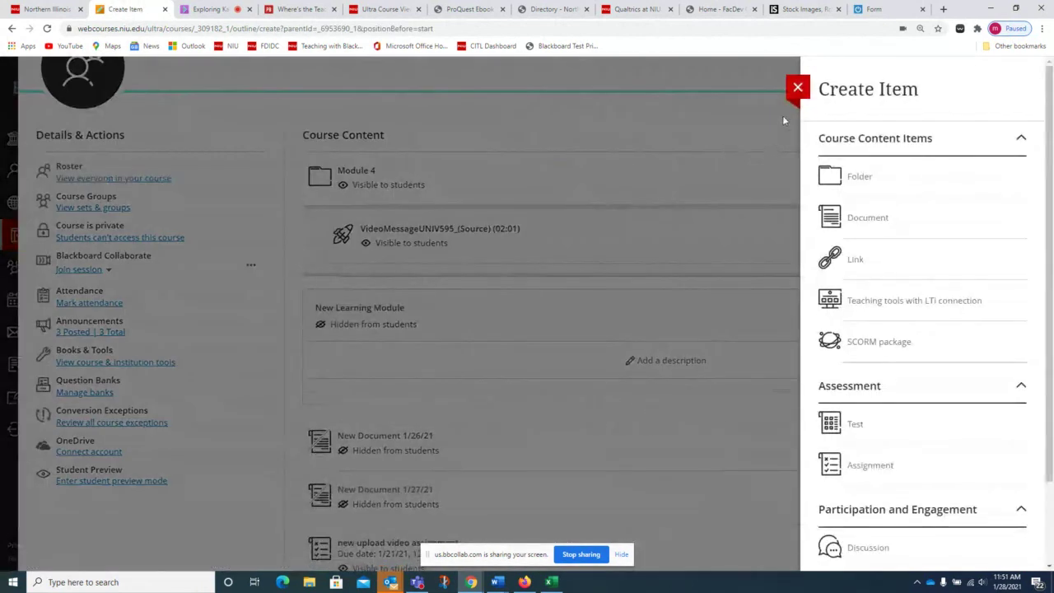
{"action": "left_click", "coordinate": [864, 220]}
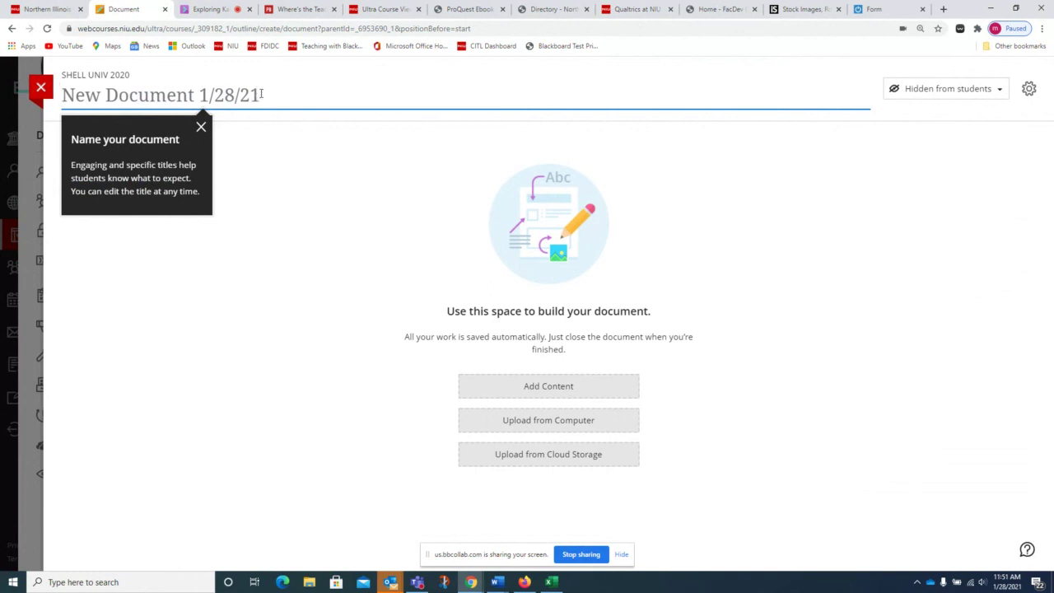
{"action": "type", "text": "ne"}
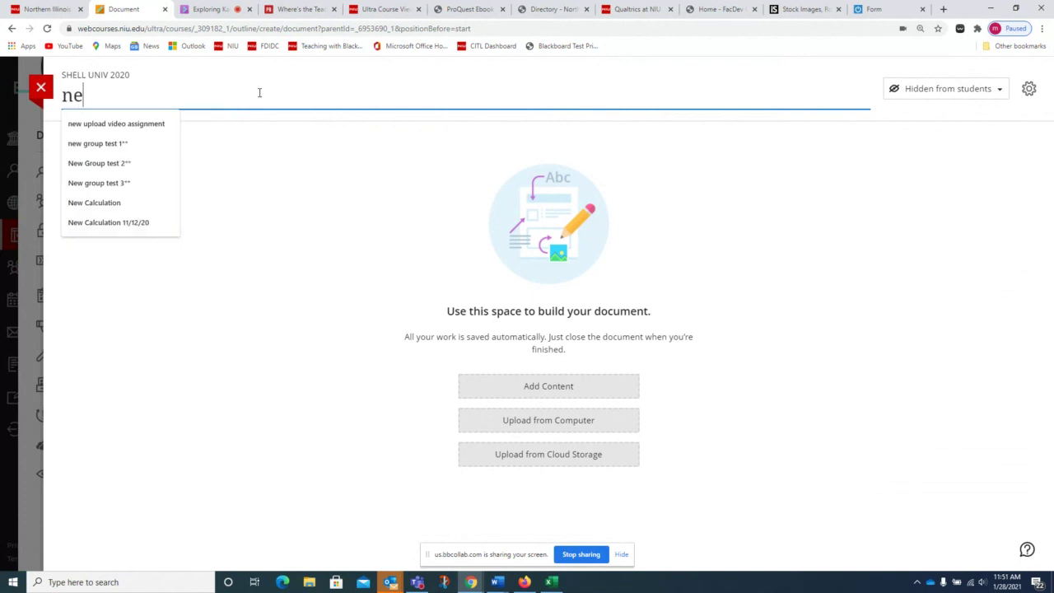
{"action": "type", "text": "w today"}
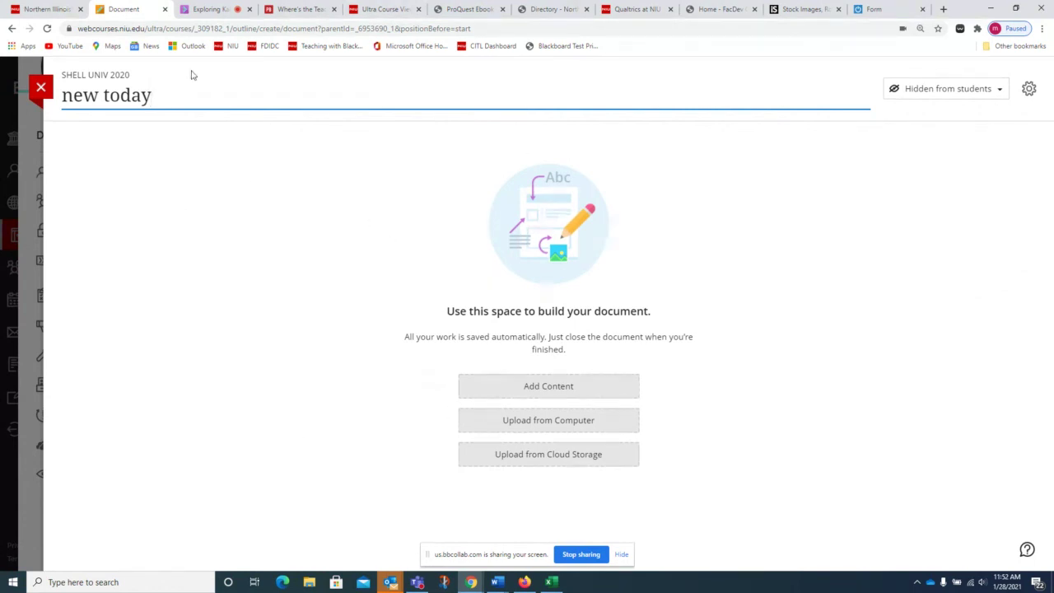
Start a content block in the document and open Kaltura Video as an LTI item to insert.
{"action": "left_click", "coordinate": [530, 387]}
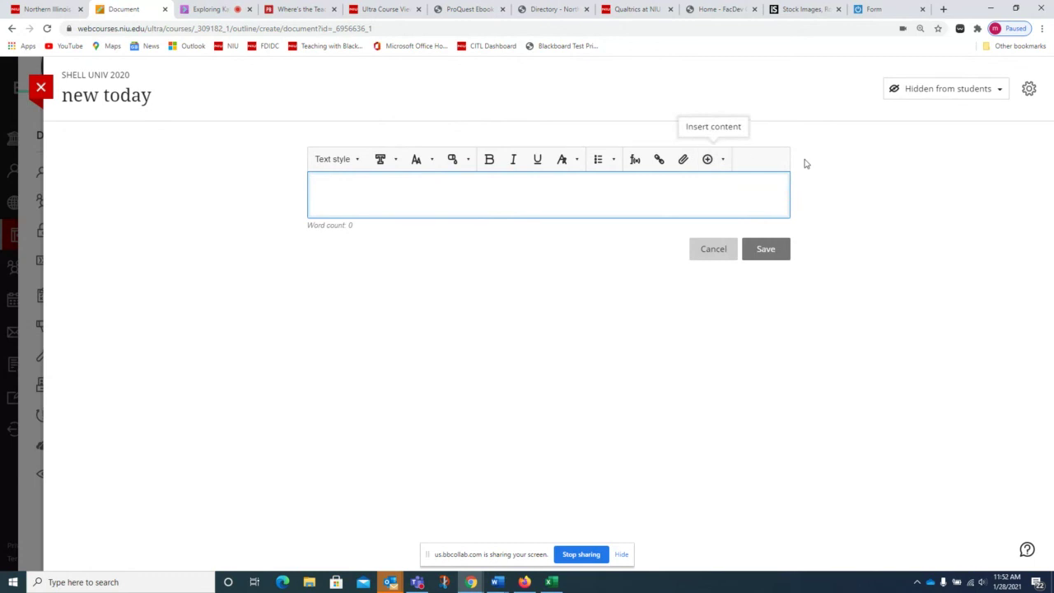
{"action": "left_click", "coordinate": [710, 164]}
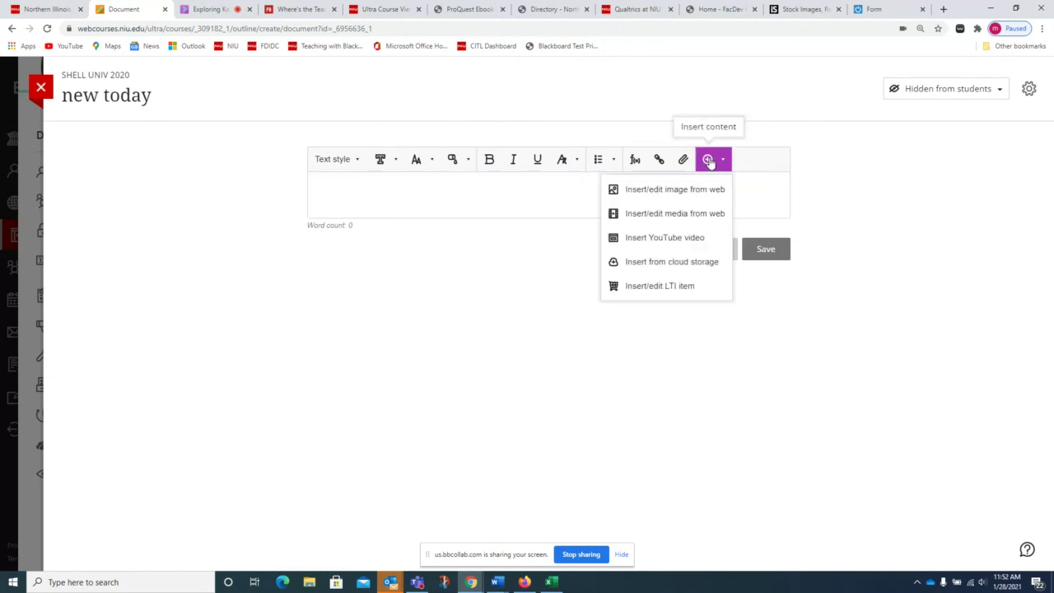
{"action": "left_click", "coordinate": [651, 288]}
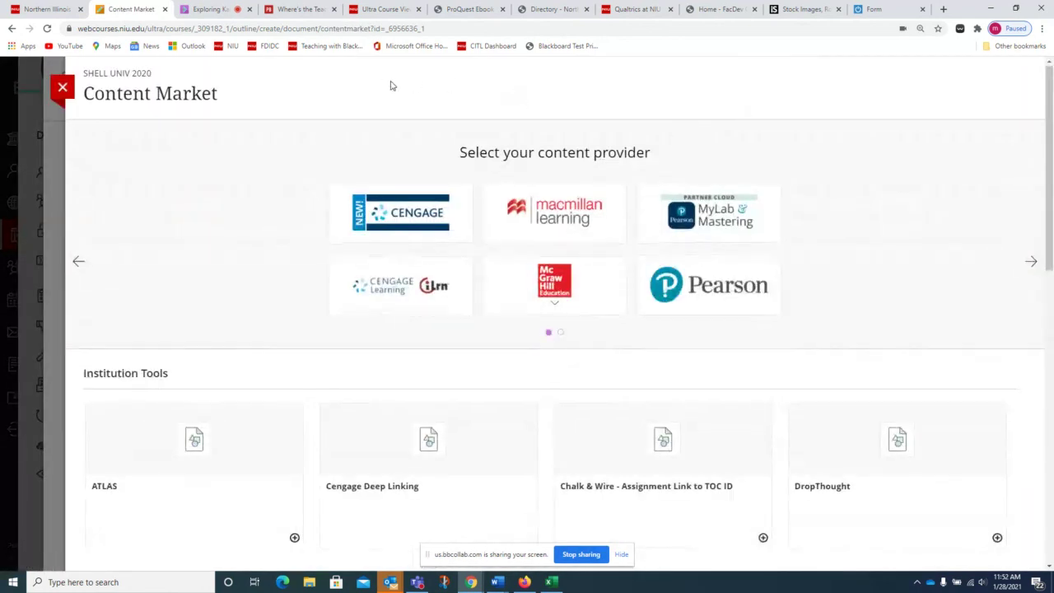
{"action": "scroll", "coordinate": [390, 82], "scroll_direction": "down", "scroll_amount": 3}
{"action": "scroll", "coordinate": [398, 85], "scroll_direction": "down", "scroll_amount": 7}
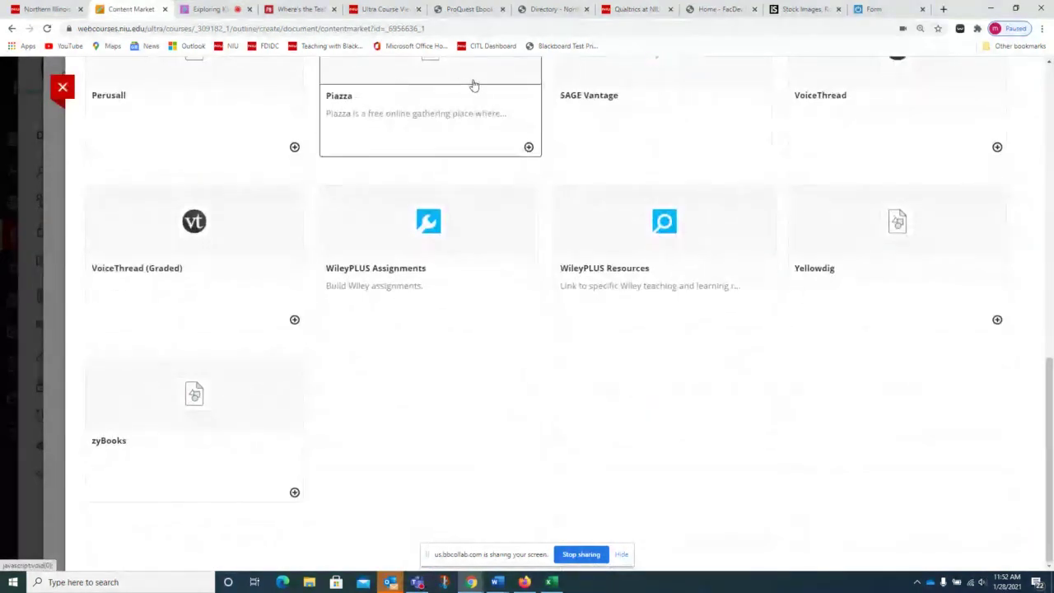
{"action": "scroll", "coordinate": [474, 86], "scroll_direction": "up", "scroll_amount": 3}
{"action": "left_click", "coordinate": [720, 223]}
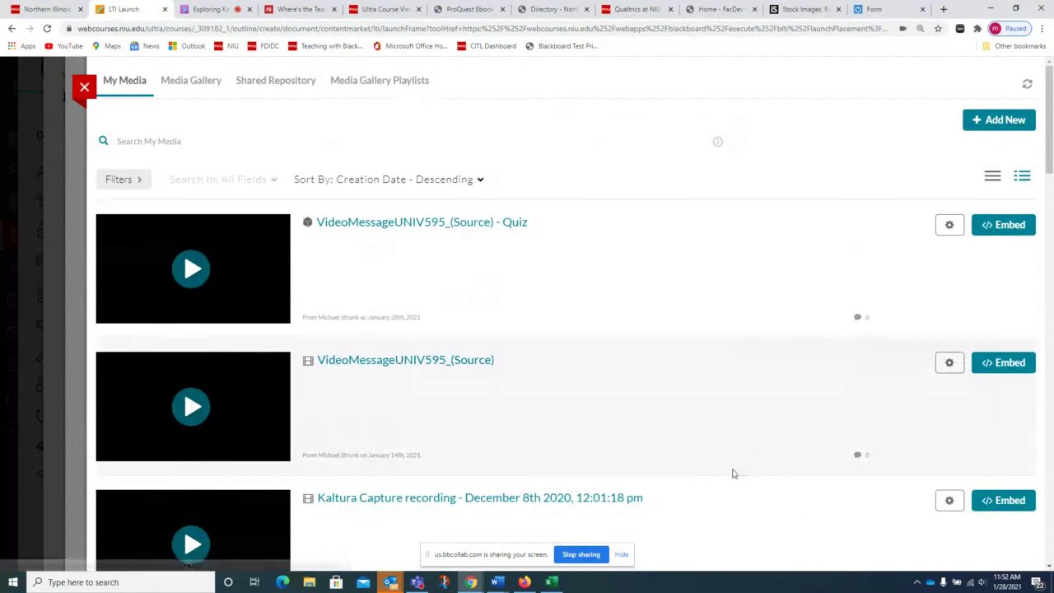
Insert the VideoMessageUNIV595_(Source) video under its default display name, then cancel the content edit and close the document.
{"action": "left_click", "coordinate": [1011, 366]}
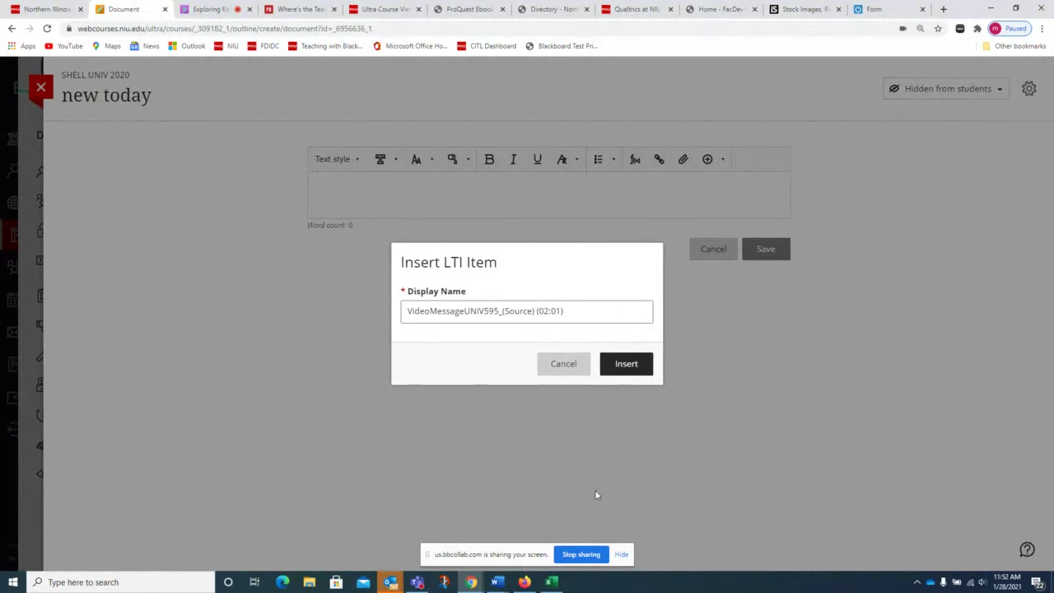
{"action": "left_click", "coordinate": [630, 369]}
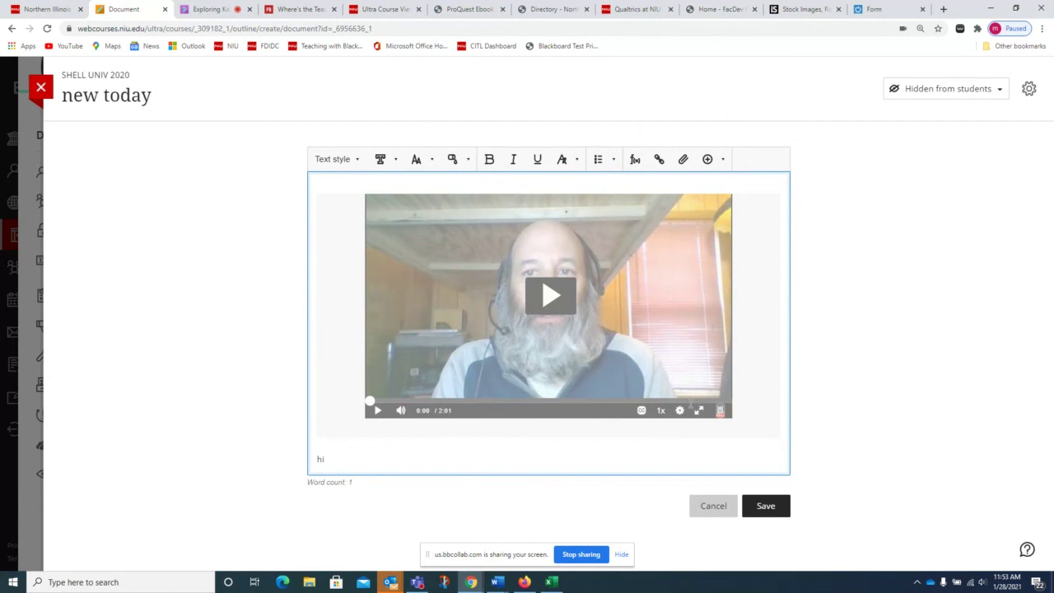
{"action": "left_click", "coordinate": [712, 507]}
{"action": "left_click", "coordinate": [47, 89]}
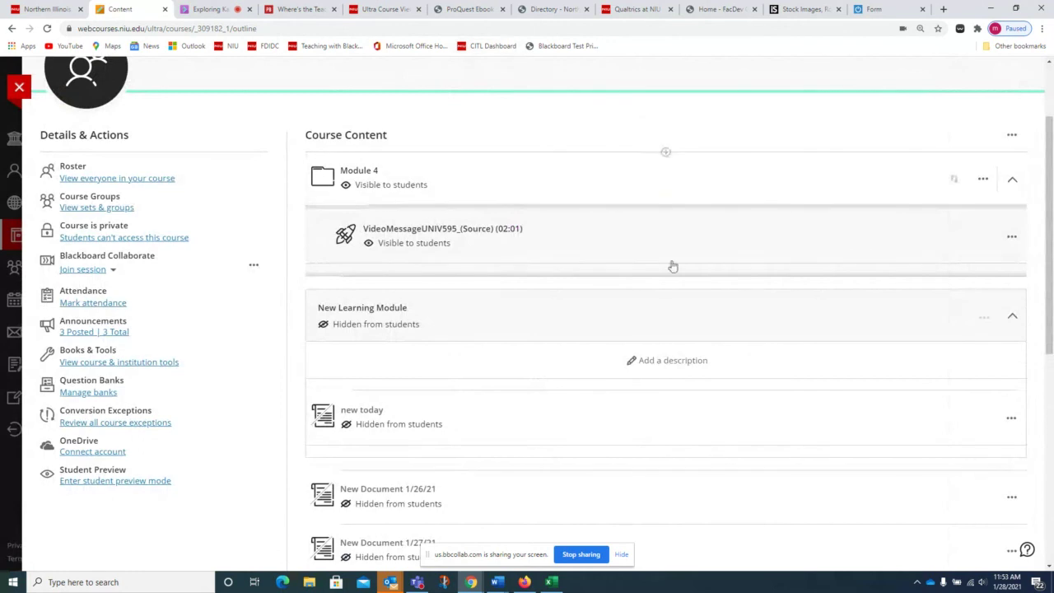
Create a new assignment directly below the New Learning Module in the course content.
{"action": "scroll", "coordinate": [619, 138], "scroll_direction": "down", "scroll_amount": 2}
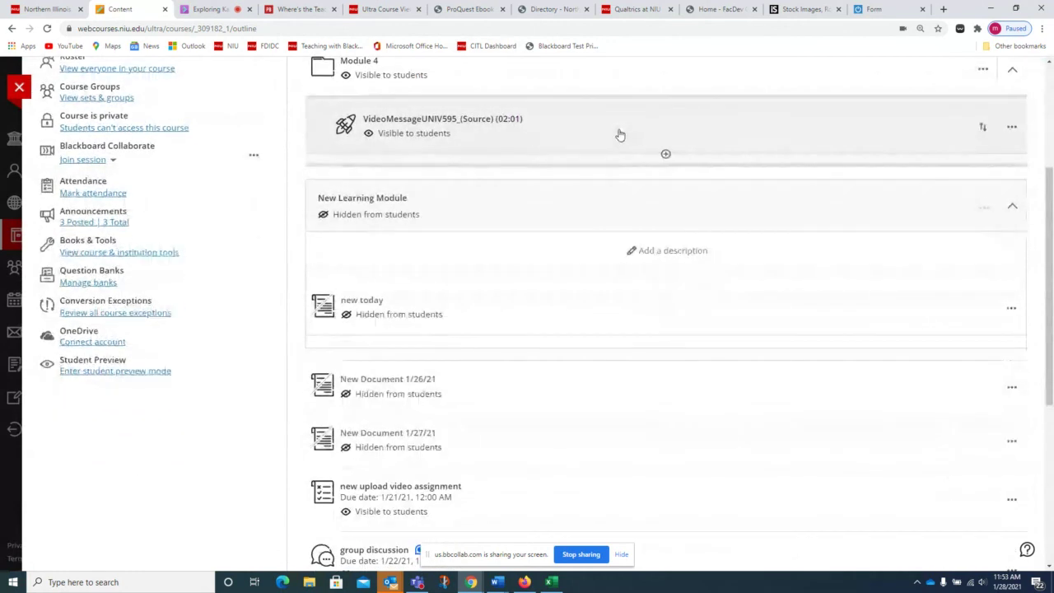
{"action": "left_click", "coordinate": [666, 362]}
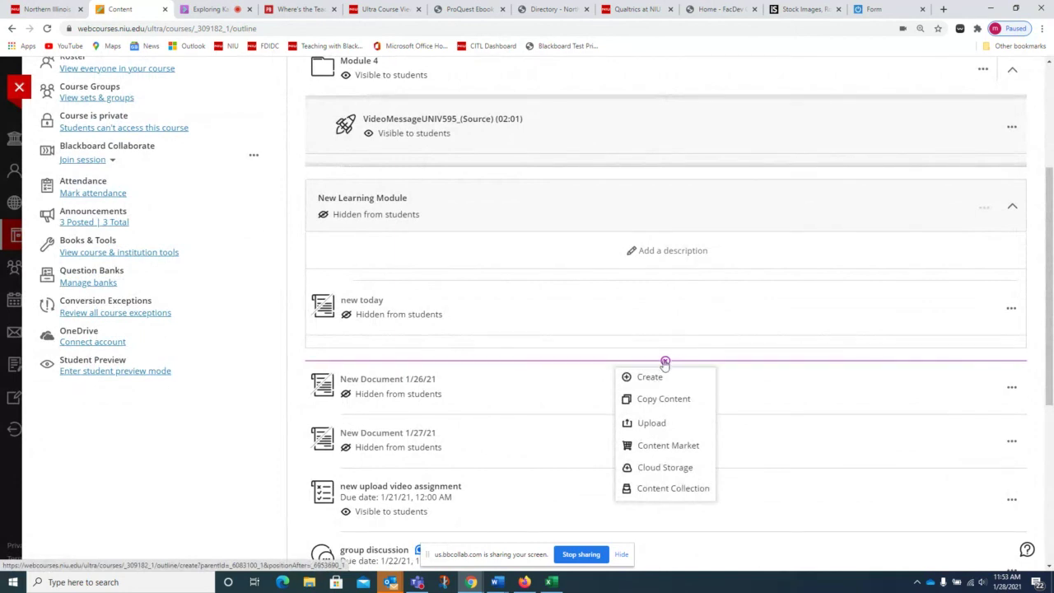
{"action": "left_click", "coordinate": [649, 379]}
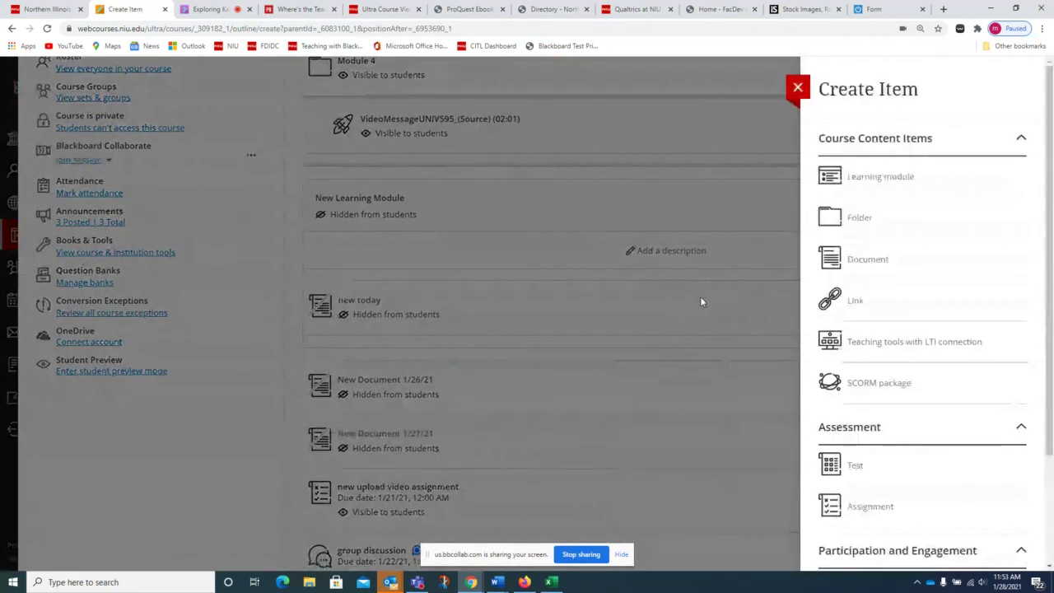
{"action": "scroll", "coordinate": [911, 436], "scroll_direction": "down", "scroll_amount": 2}
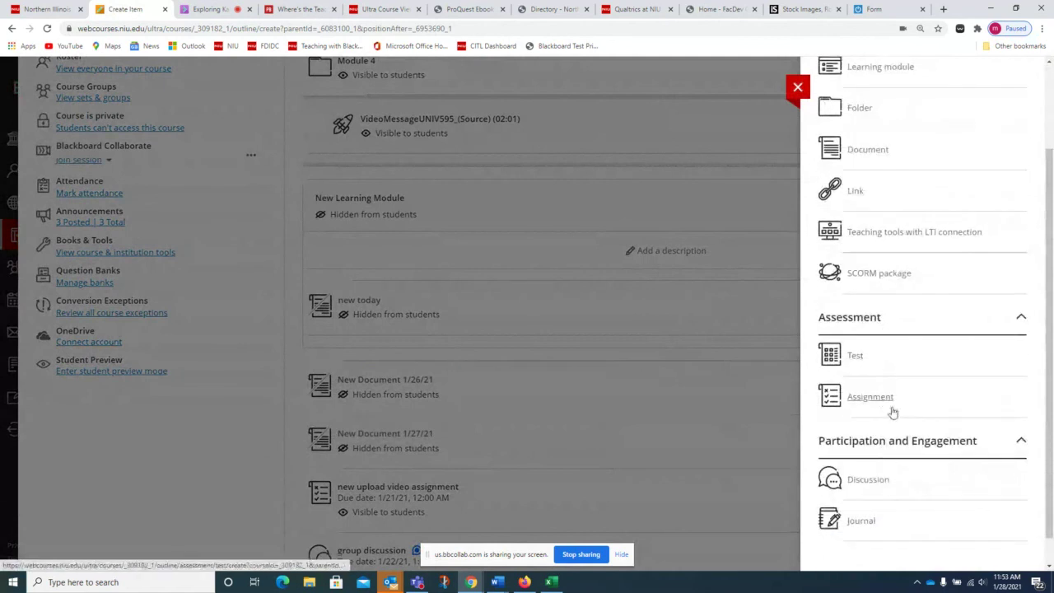
{"action": "left_click", "coordinate": [869, 398]}
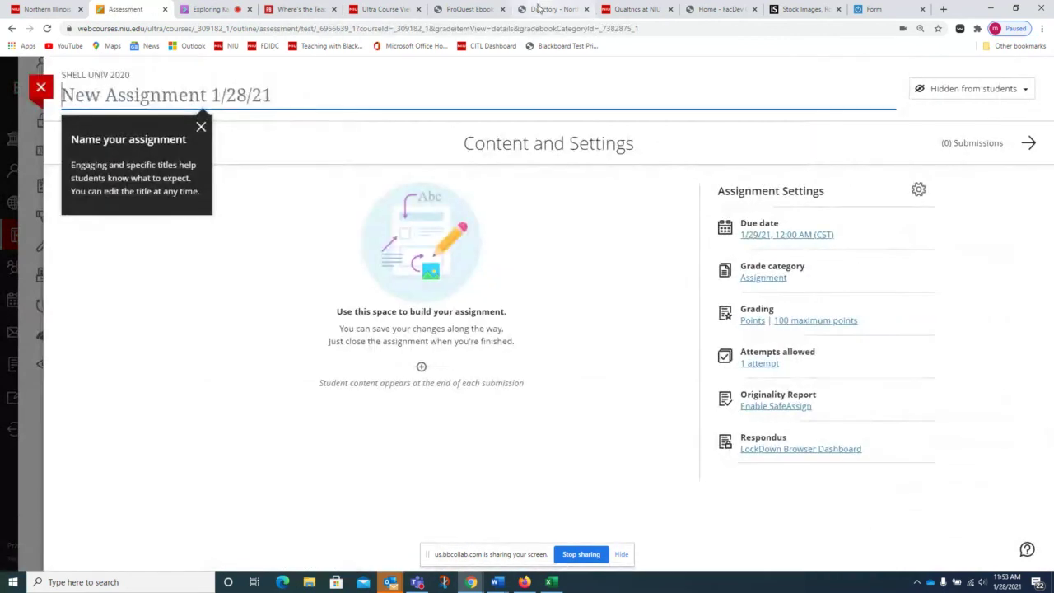
Add a text block to the assignment, look at its insertable content types, and close the assignment without saving.
{"action": "left_click", "coordinate": [421, 368]}
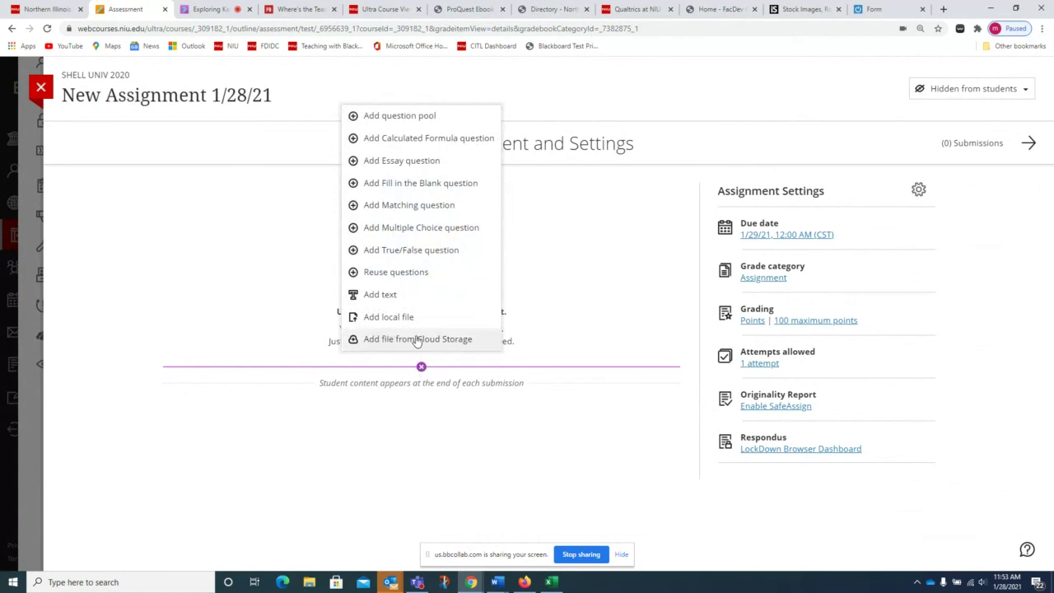
{"action": "left_click", "coordinate": [372, 296]}
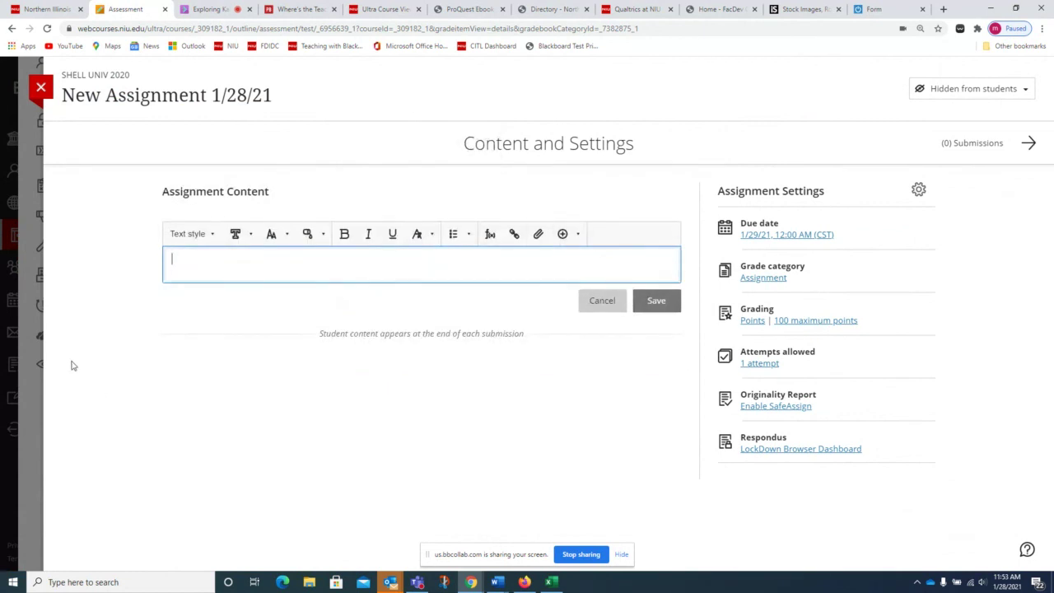
{"action": "left_click", "coordinate": [563, 235]}
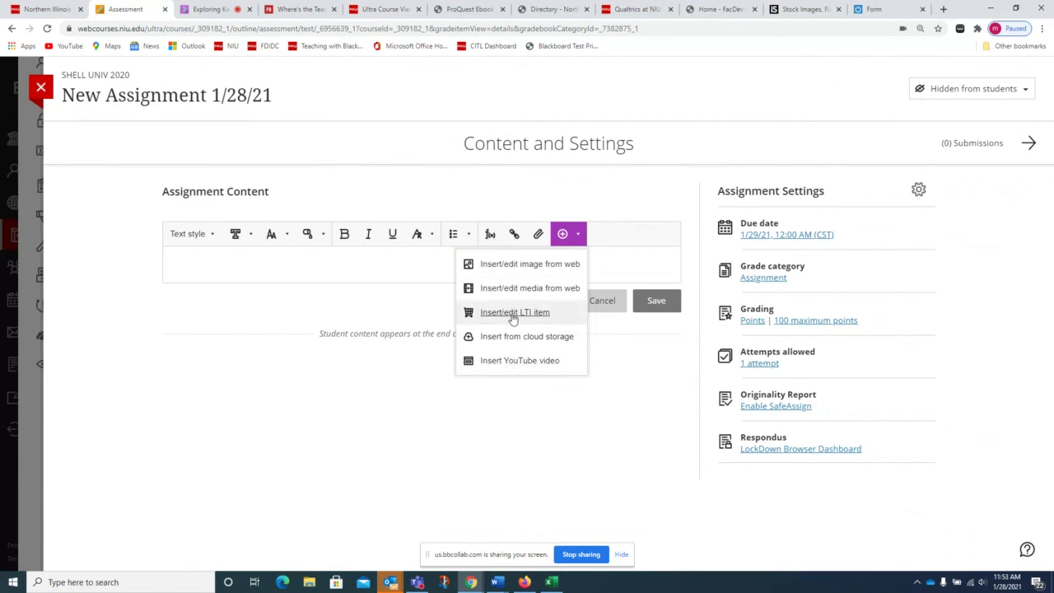
{"action": "left_click", "coordinate": [648, 428]}
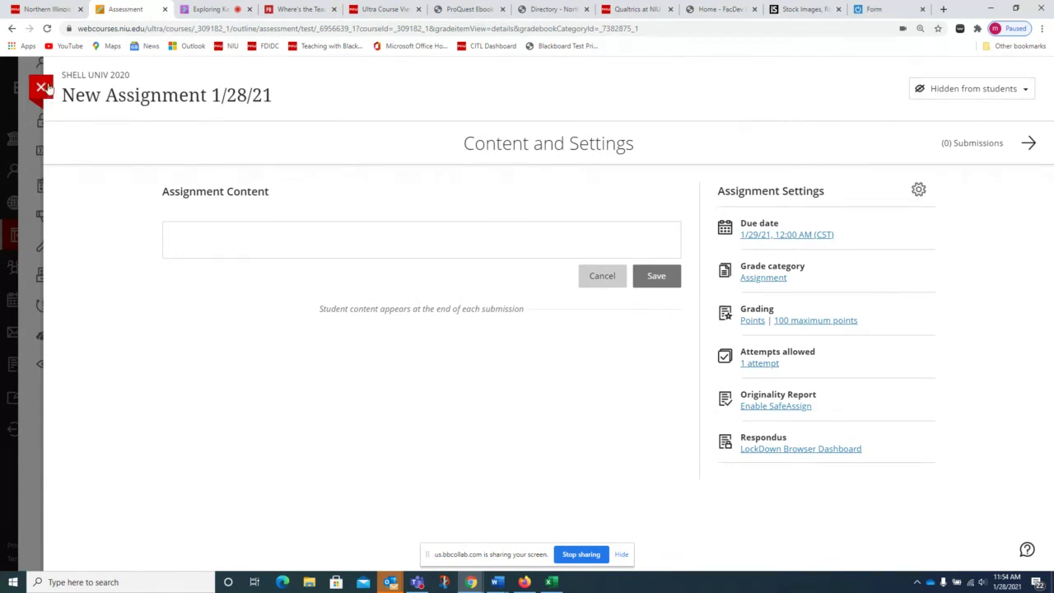
{"action": "left_click", "coordinate": [43, 88]}
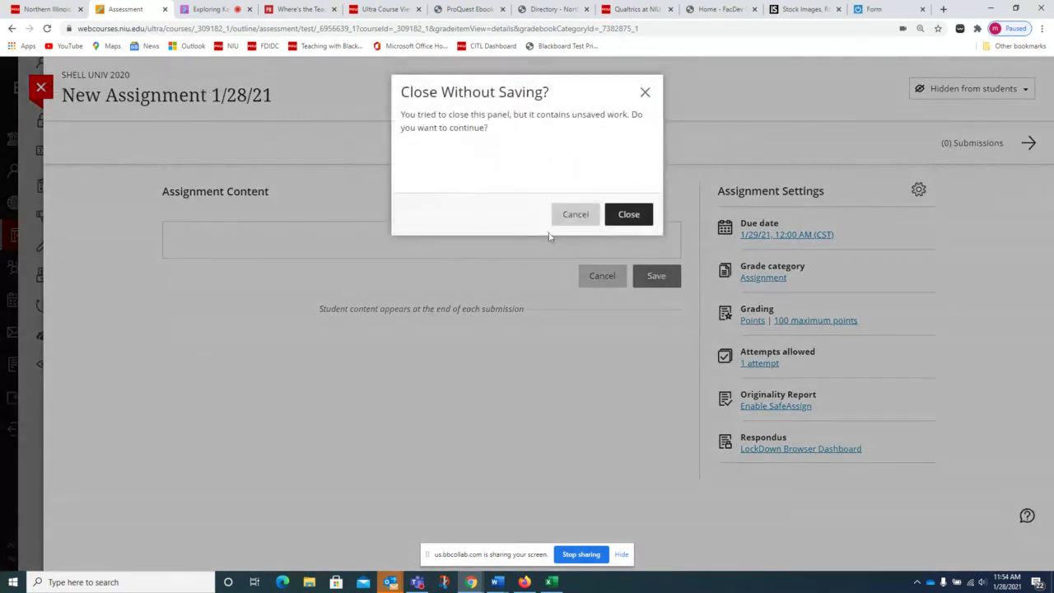
{"action": "left_click", "coordinate": [608, 214]}
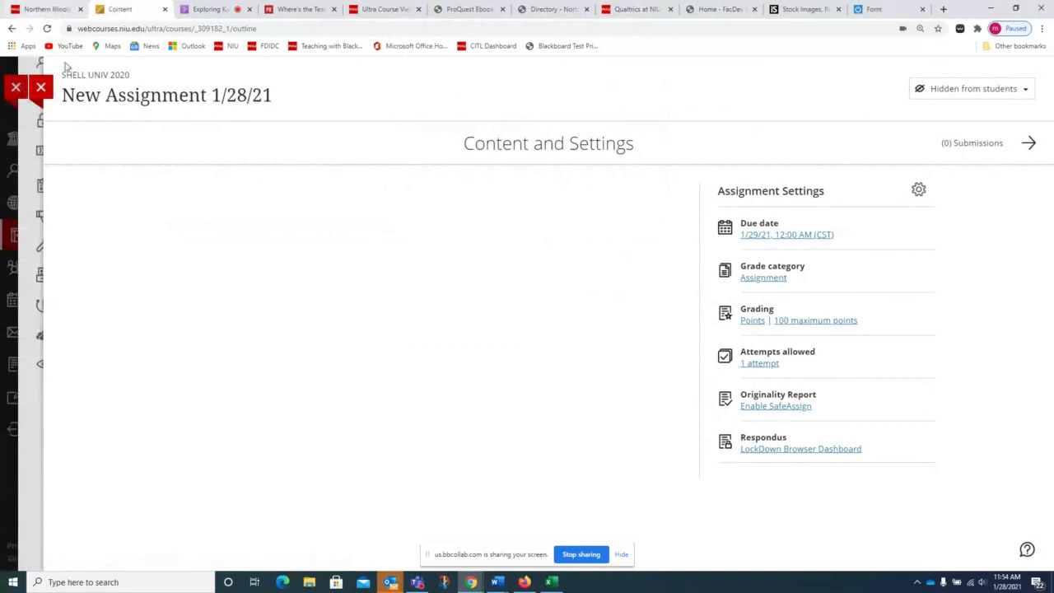
Leave the SHELL UNIV 2020 course and open the Original Course View sandbox course.
{"action": "left_click", "coordinate": [19, 87]}
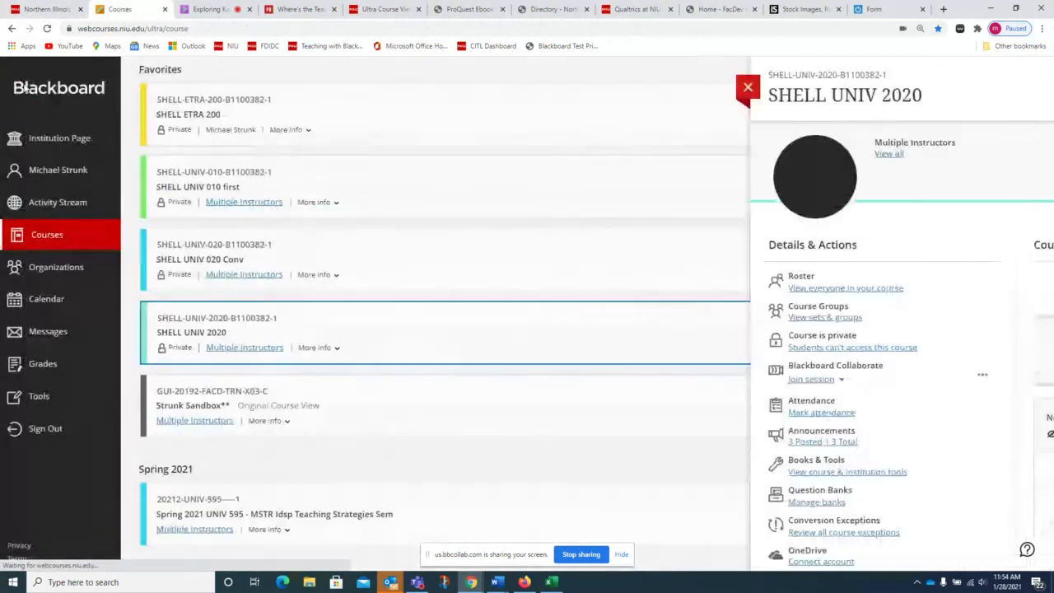
{"action": "left_click", "coordinate": [346, 407]}
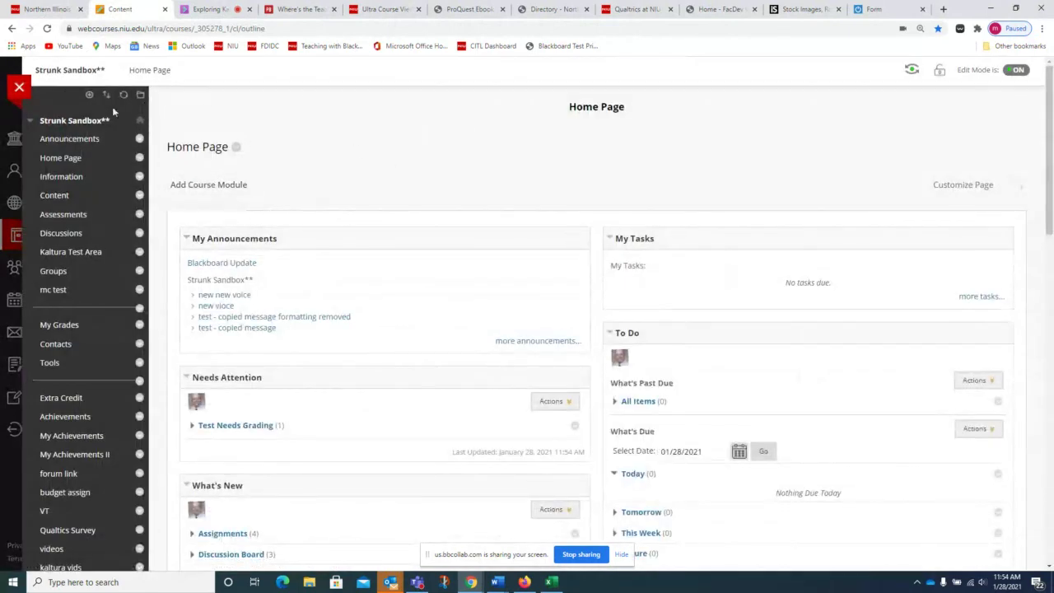
Add the VideoMessageUNIV595_(Source) video to the Kaltura Test Area as a Kaltura Video content link.
{"action": "left_click", "coordinate": [54, 195]}
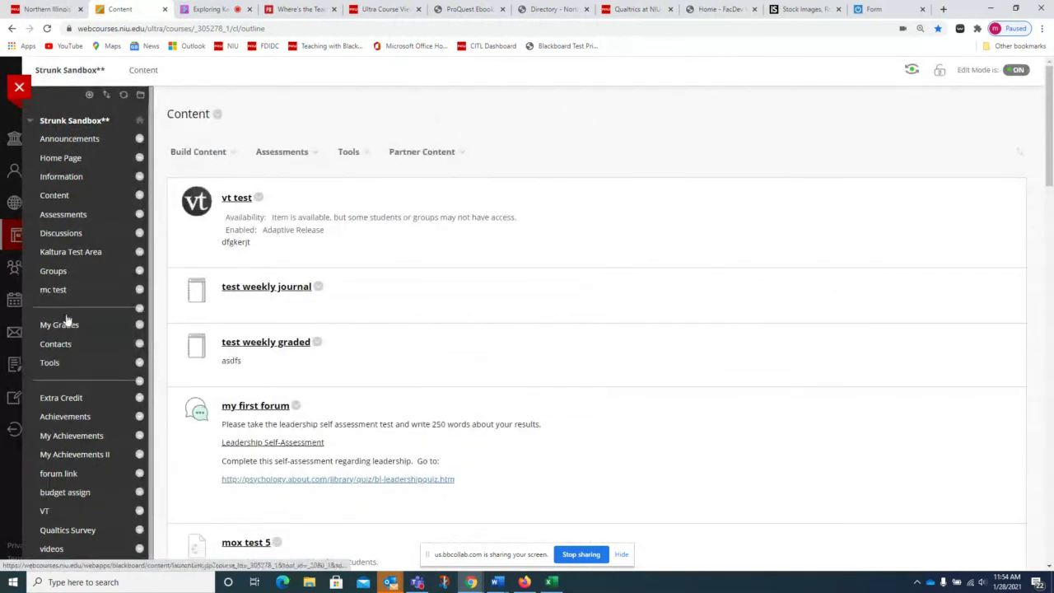
{"action": "left_click", "coordinate": [67, 252]}
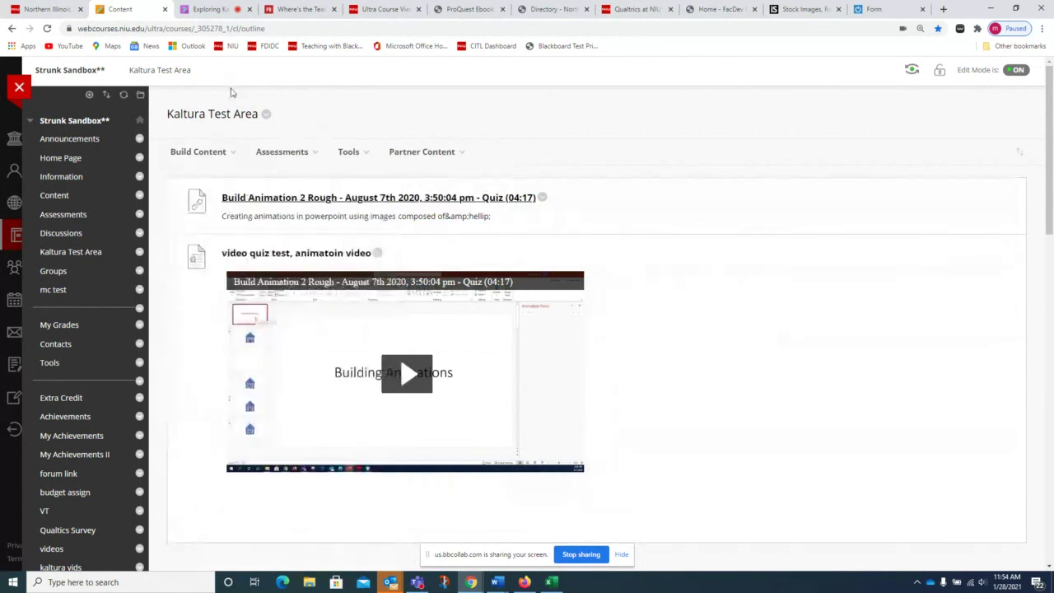
{"action": "mouse_move", "coordinate": [196, 155]}
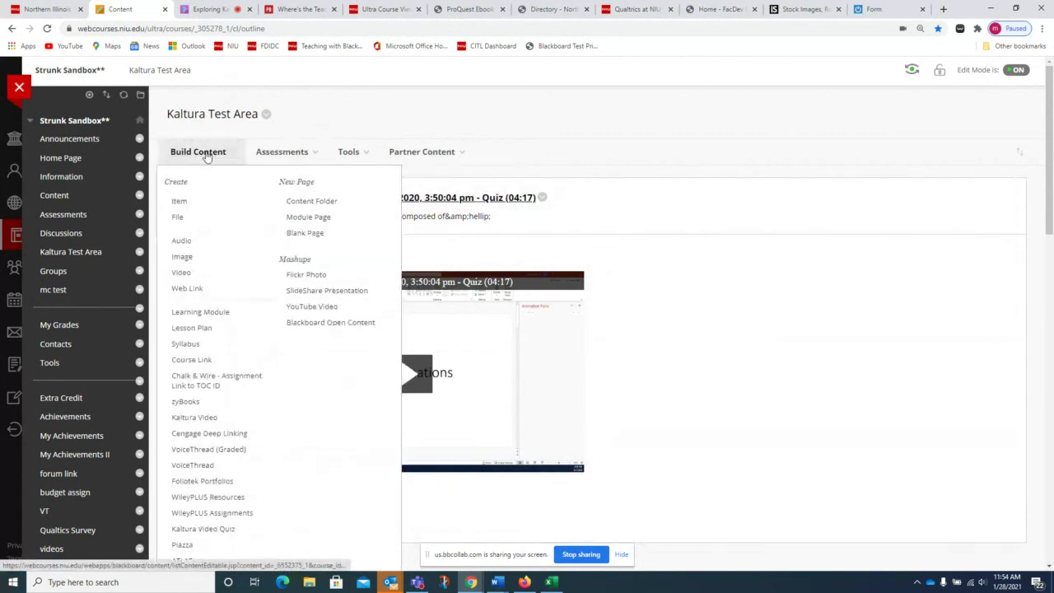
{"action": "scroll", "coordinate": [198, 356], "scroll_direction": "down", "scroll_amount": 2}
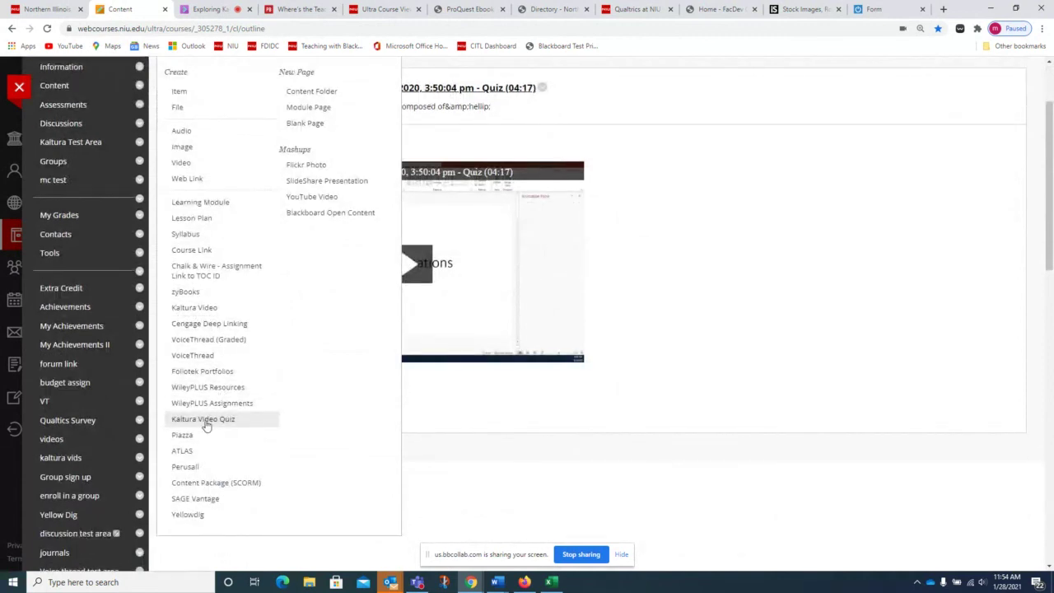
{"action": "left_click", "coordinate": [188, 313]}
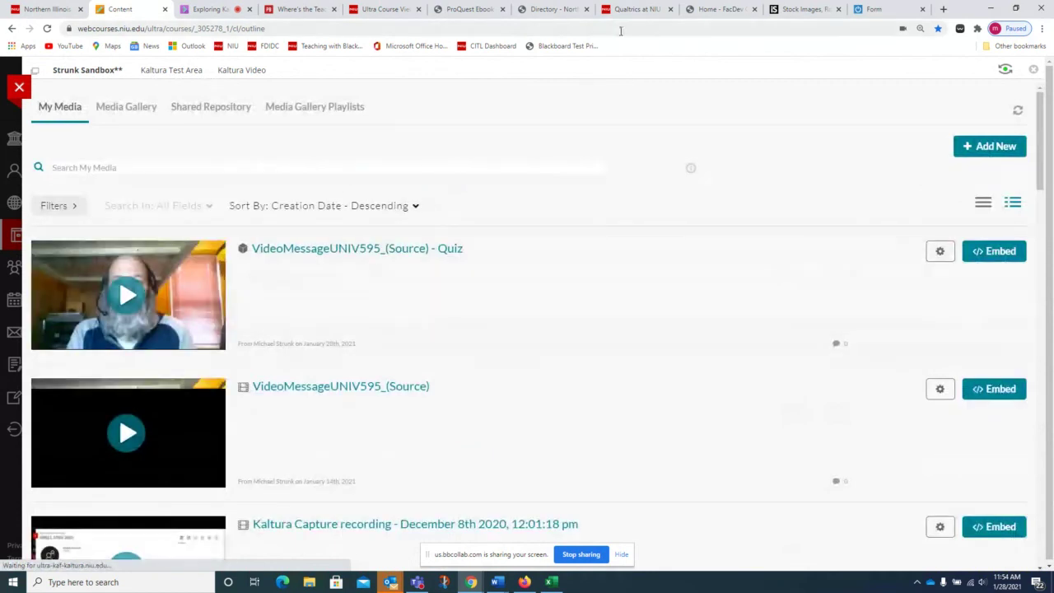
{"action": "left_click", "coordinate": [1003, 391]}
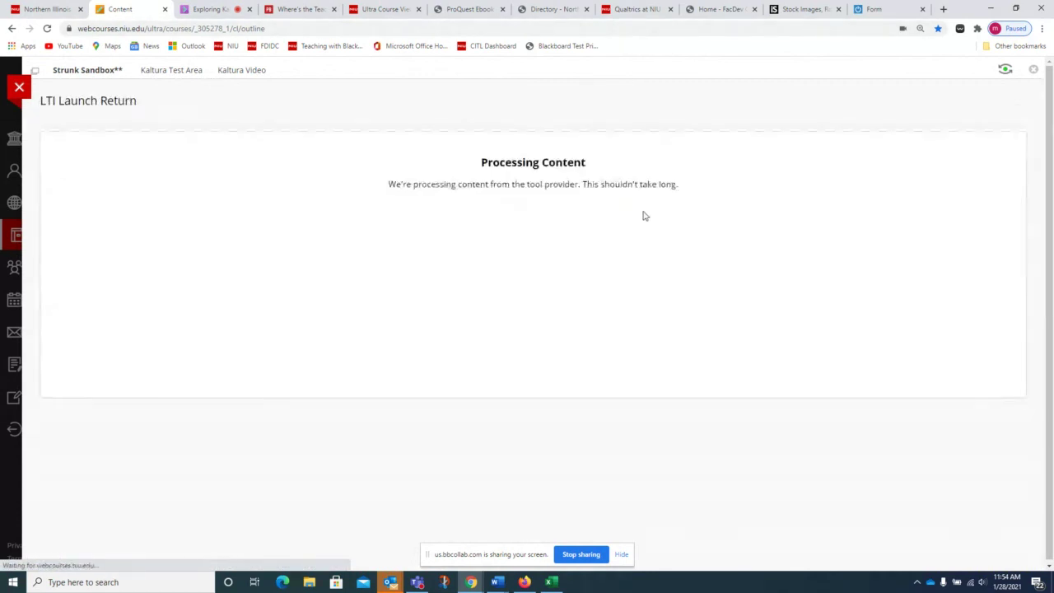
{"action": "scroll", "coordinate": [636, 299], "scroll_direction": "down", "scroll_amount": 4}
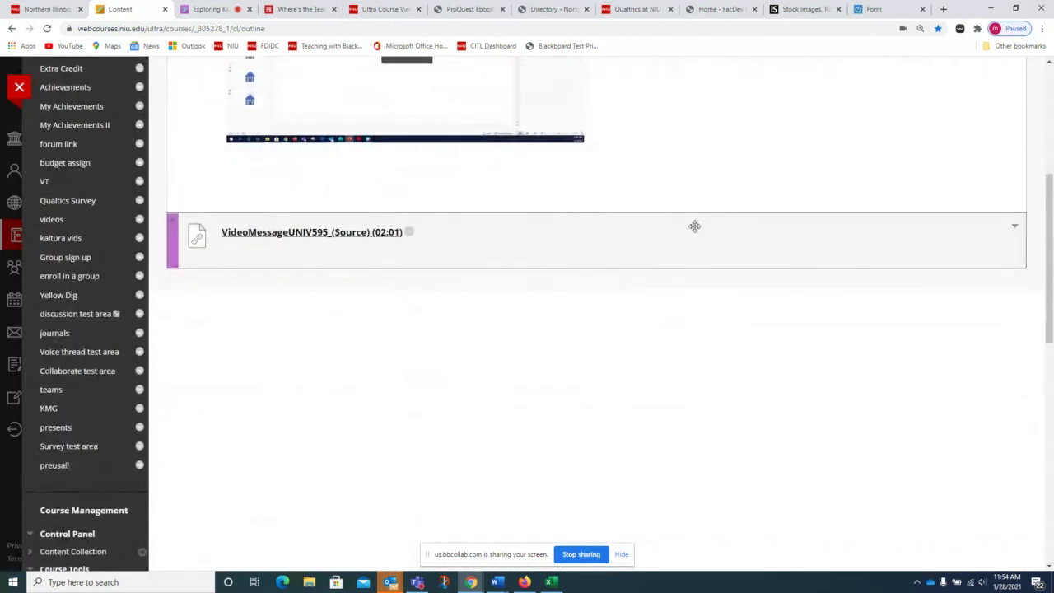
Start a new content item in the Kaltura Test Area and open the Kaltura Media picker for its text.
{"action": "scroll", "coordinate": [572, 390], "scroll_direction": "up", "scroll_amount": 4}
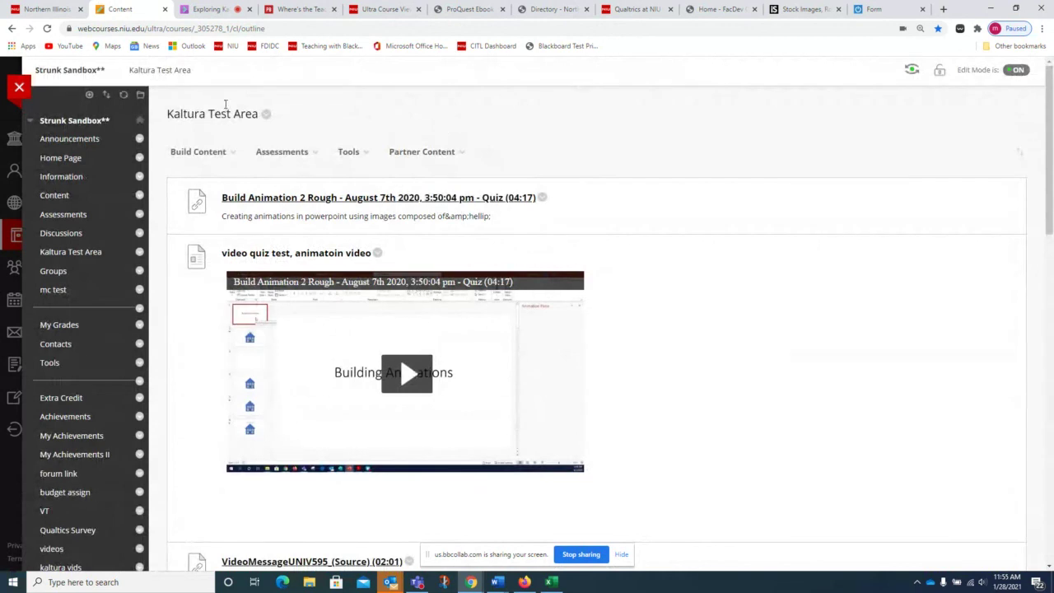
{"action": "left_click", "coordinate": [220, 157]}
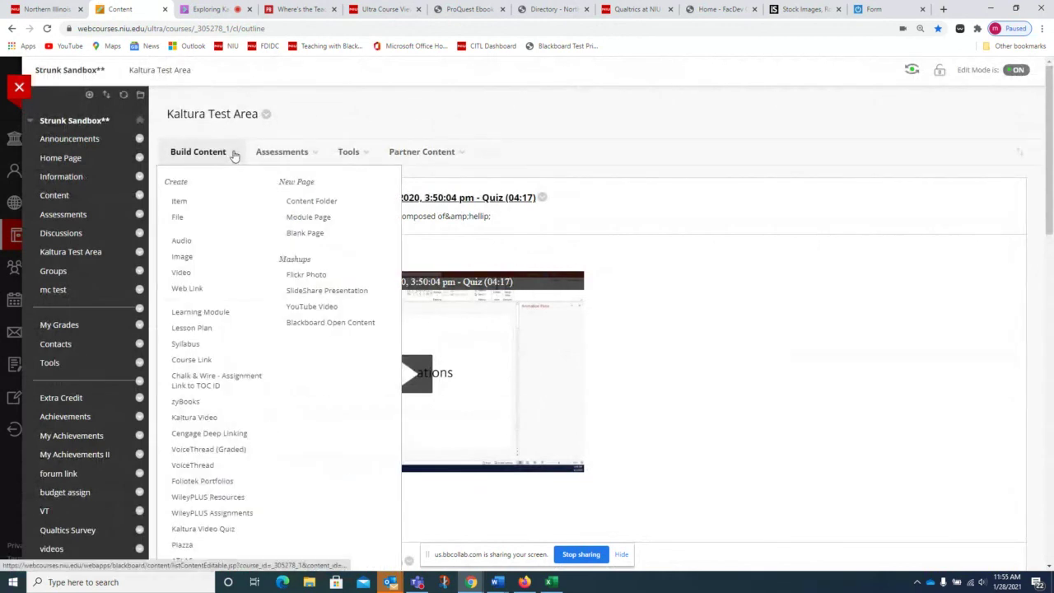
{"action": "left_click", "coordinate": [180, 203]}
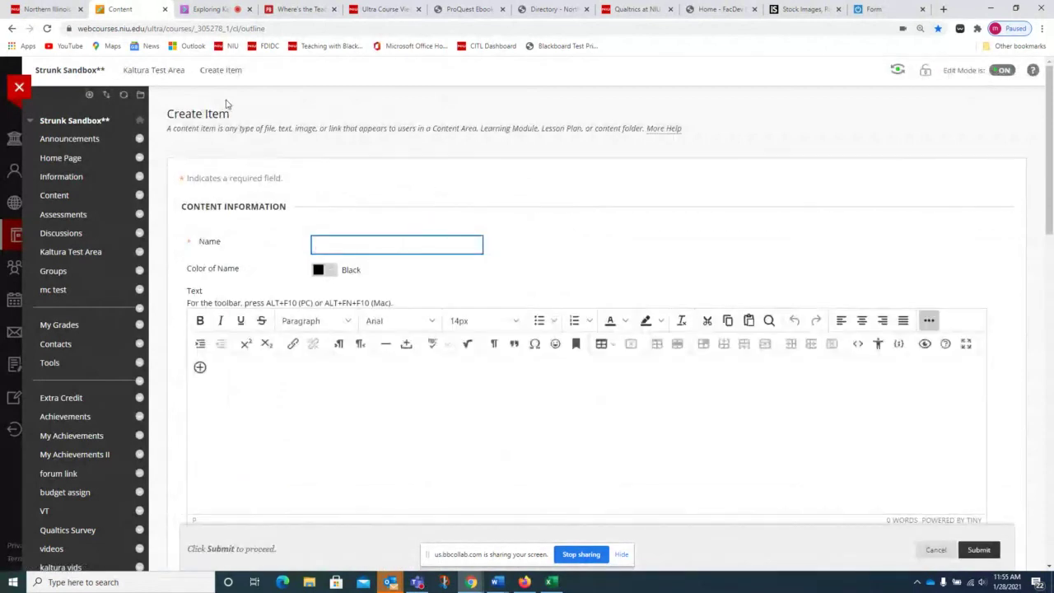
{"action": "scroll", "coordinate": [569, 222], "scroll_direction": "down", "scroll_amount": 2}
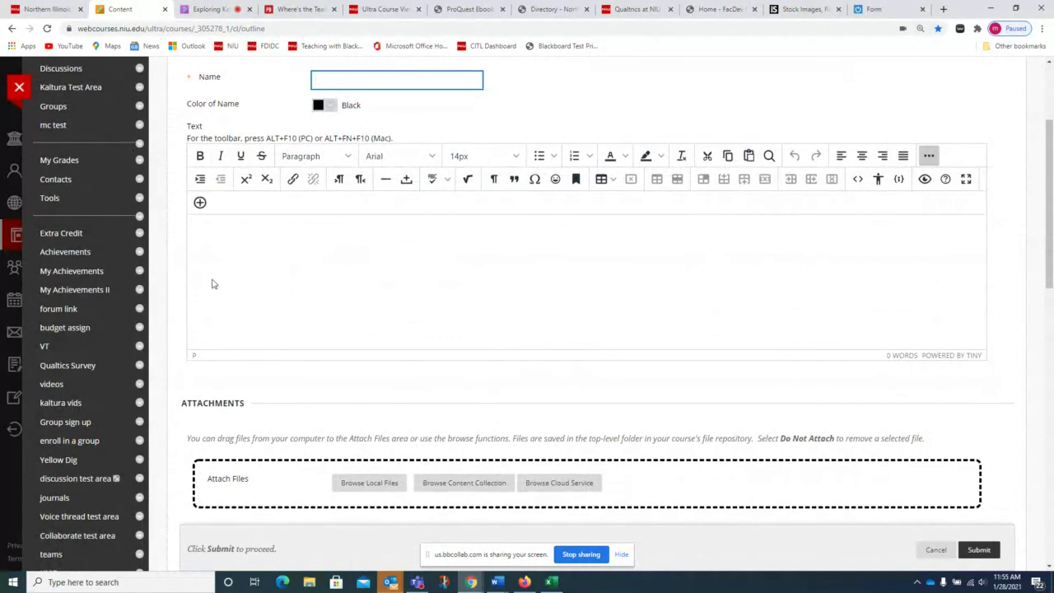
{"action": "left_click", "coordinate": [200, 204]}
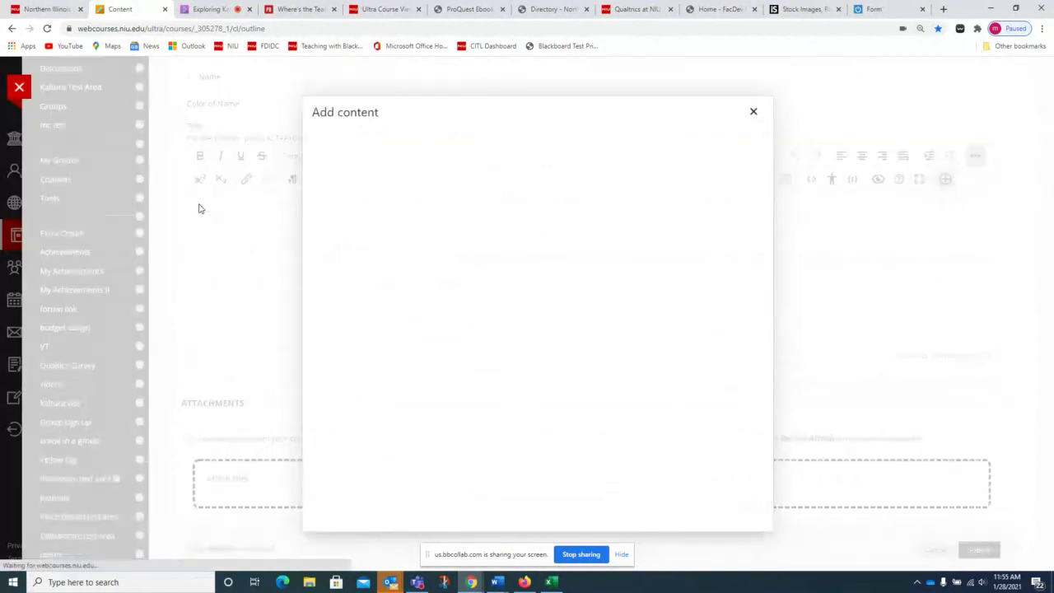
{"action": "scroll", "coordinate": [527, 401], "scroll_direction": "down", "scroll_amount": 1}
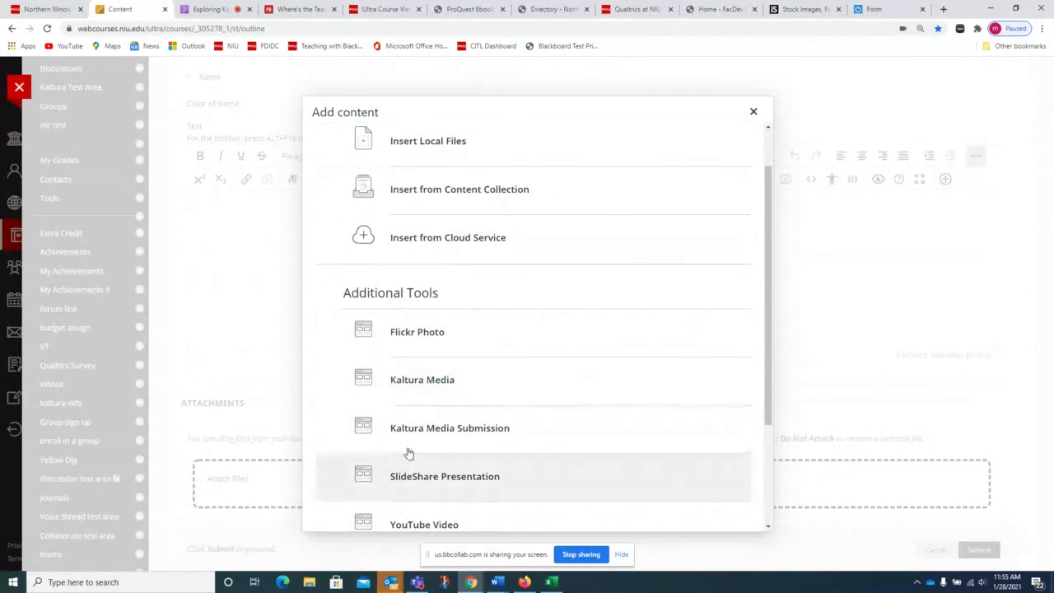
{"action": "left_click", "coordinate": [472, 384]}
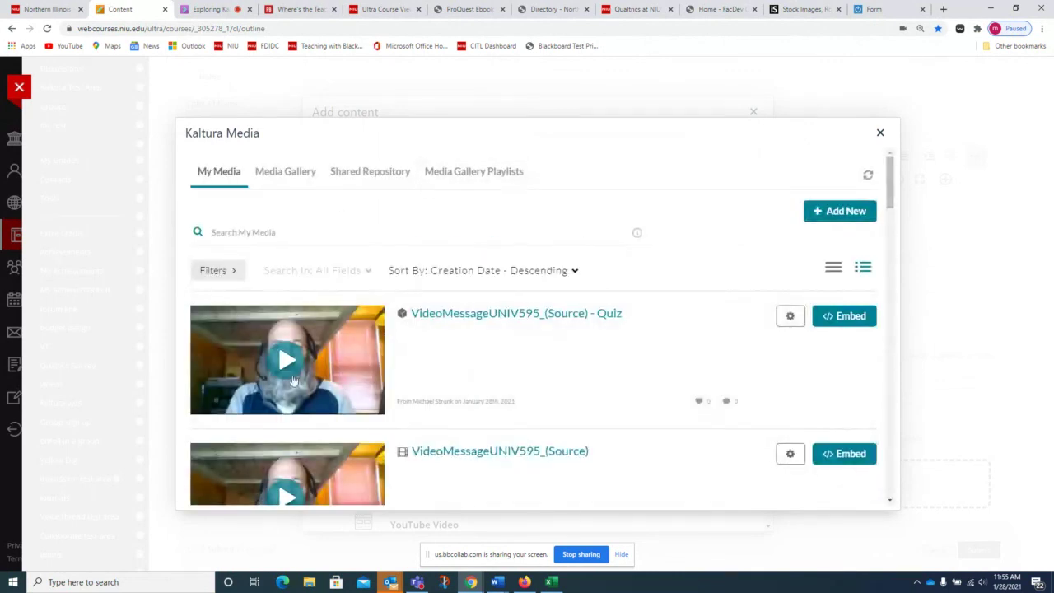
Look through the embeddable My Media videos, close the picker without embedding any, and return to the Kaltura Test Area without saving the item.
{"action": "scroll", "coordinate": [605, 285], "scroll_direction": "down", "scroll_amount": 2}
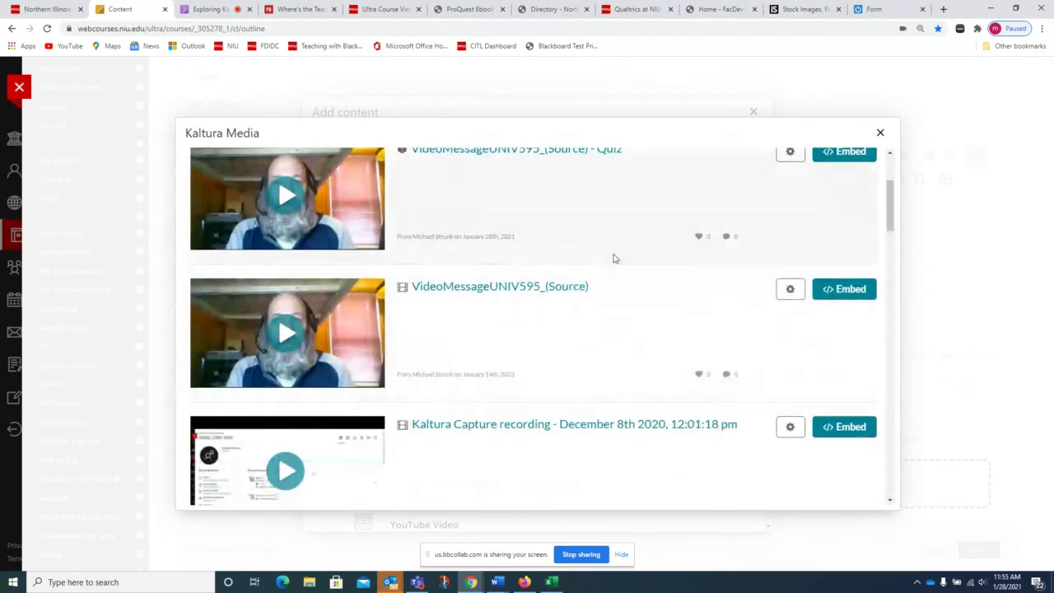
{"action": "scroll", "coordinate": [613, 258], "scroll_direction": "up", "scroll_amount": 2}
{"action": "left_click", "coordinate": [881, 131]}
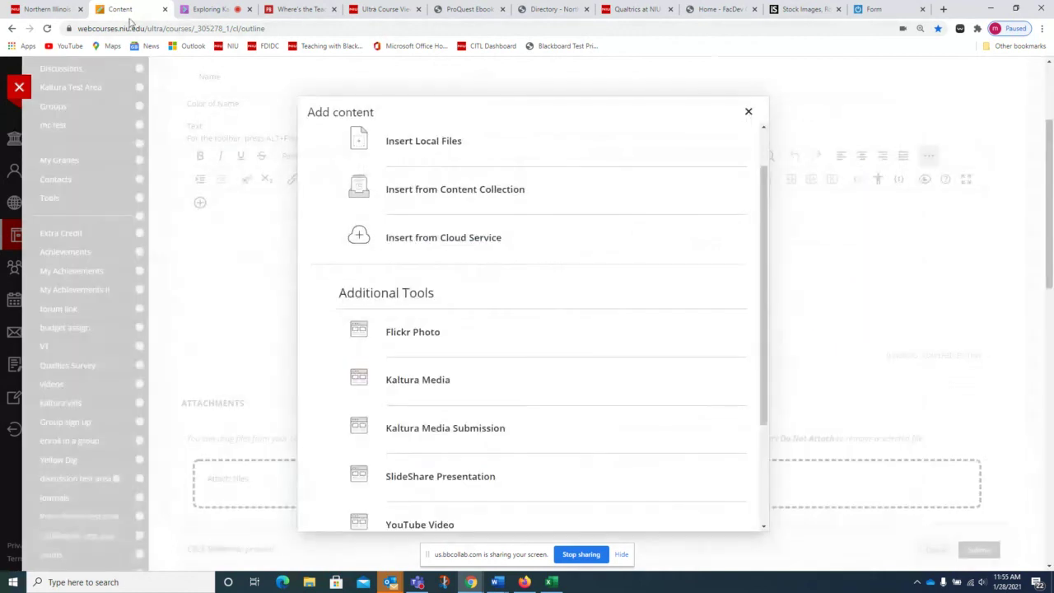
{"action": "left_click", "coordinate": [749, 111]}
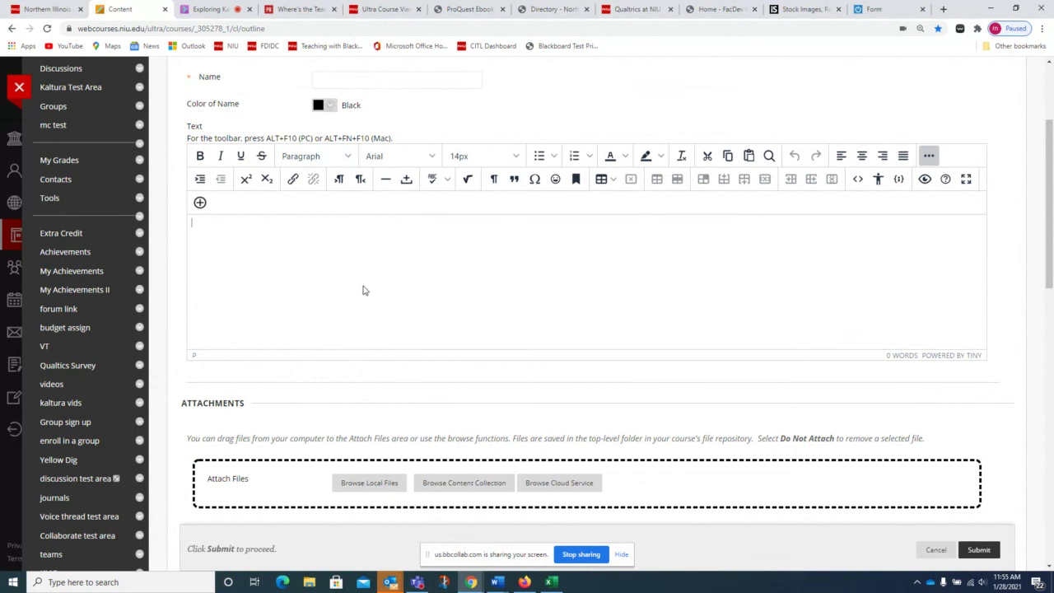
{"action": "scroll", "coordinate": [362, 289], "scroll_direction": "up", "scroll_amount": 2}
{"action": "scroll", "coordinate": [384, 238], "scroll_direction": "down", "scroll_amount": 1}
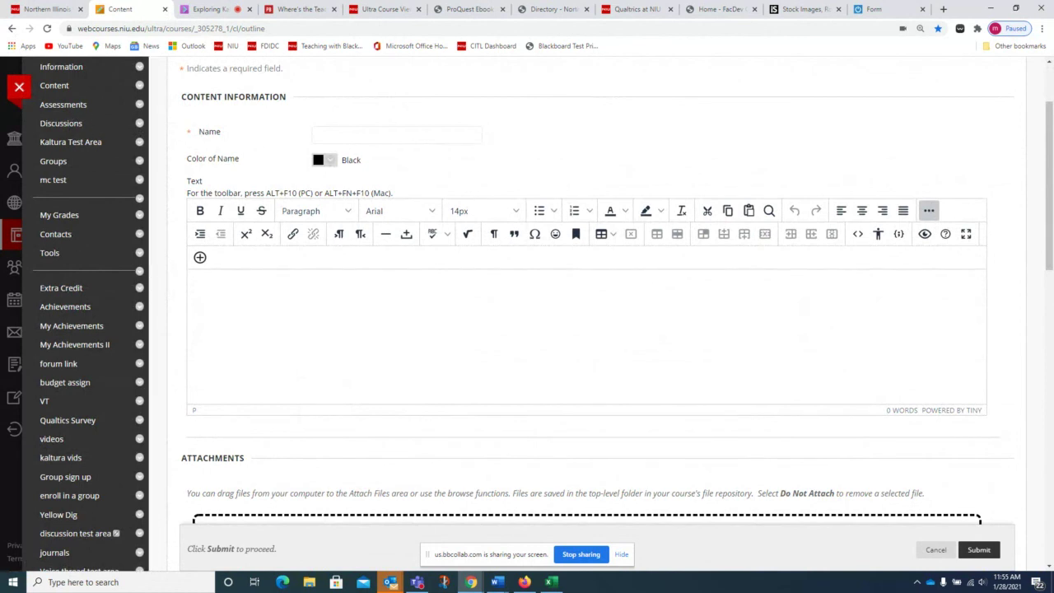
{"action": "scroll", "coordinate": [365, 211], "scroll_direction": "up", "scroll_amount": 2}
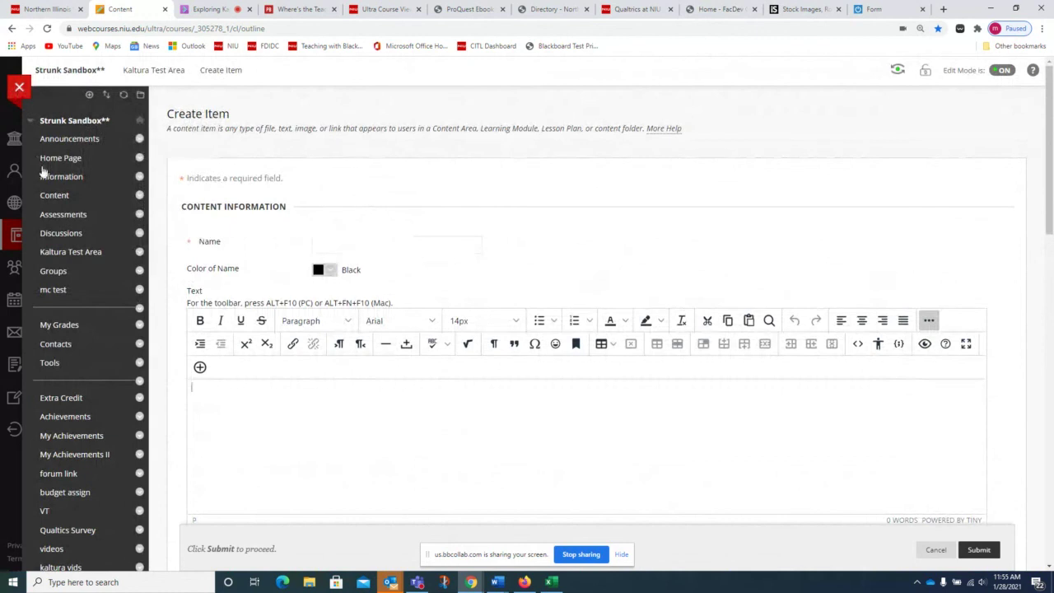
{"action": "left_click", "coordinate": [54, 253]}
Add VideoMessageUNIV595_(Source) - Quiz to the Kaltura Test Area as a Kaltura Video Quiz.
{"action": "left_click", "coordinate": [210, 150]}
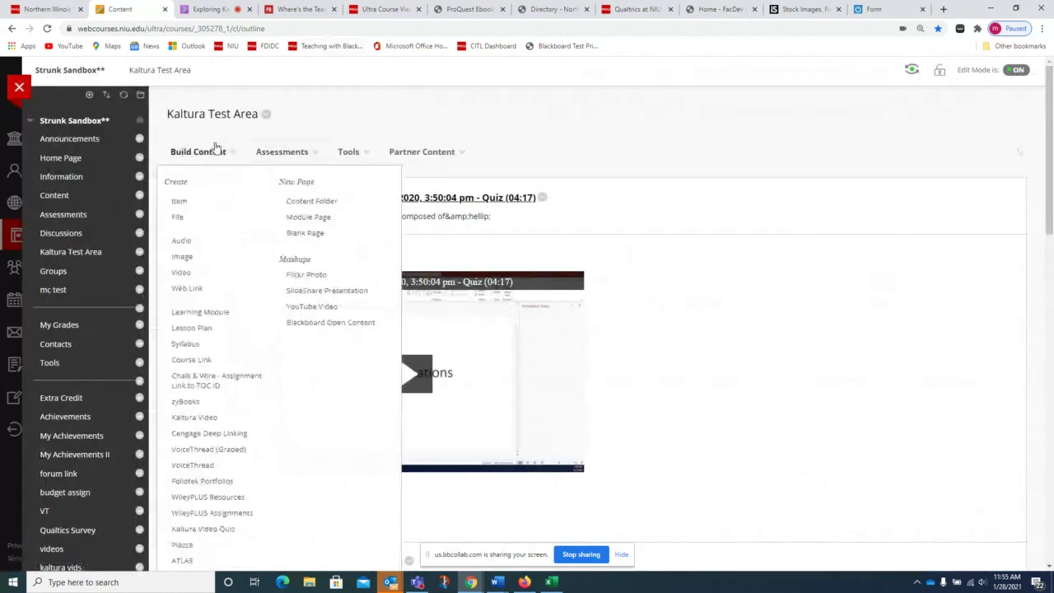
{"action": "left_click", "coordinate": [206, 152]}
{"action": "left_click", "coordinate": [203, 154]}
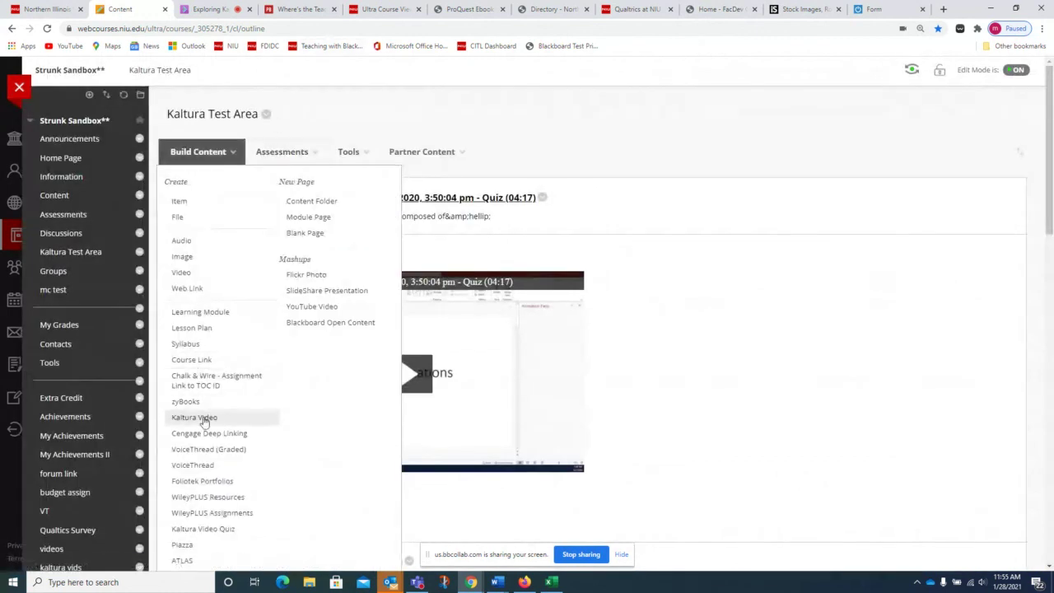
{"action": "scroll", "coordinate": [205, 414], "scroll_direction": "down", "scroll_amount": 3}
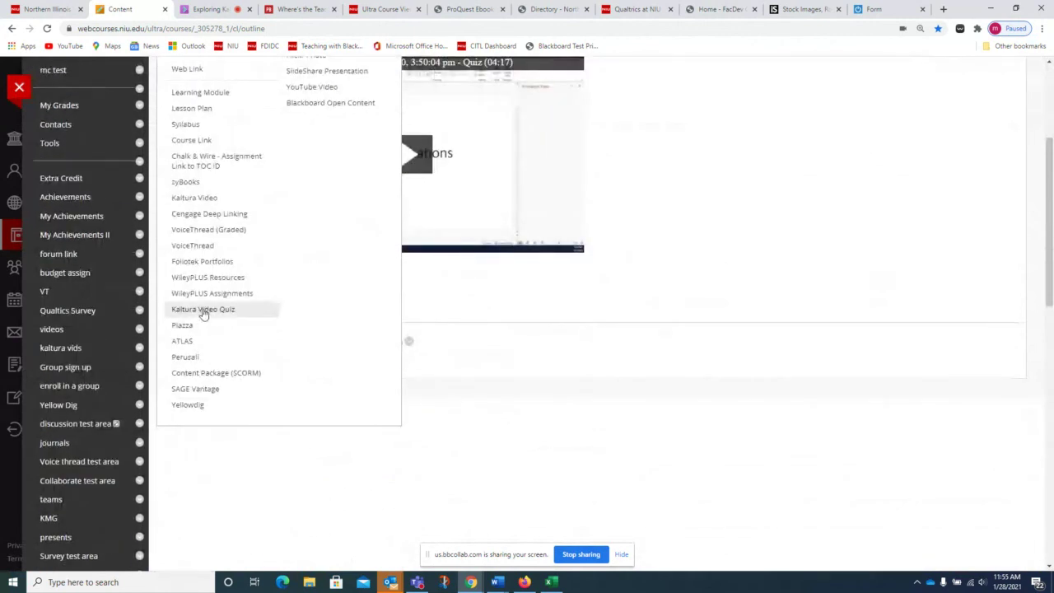
{"action": "left_click", "coordinate": [202, 309]}
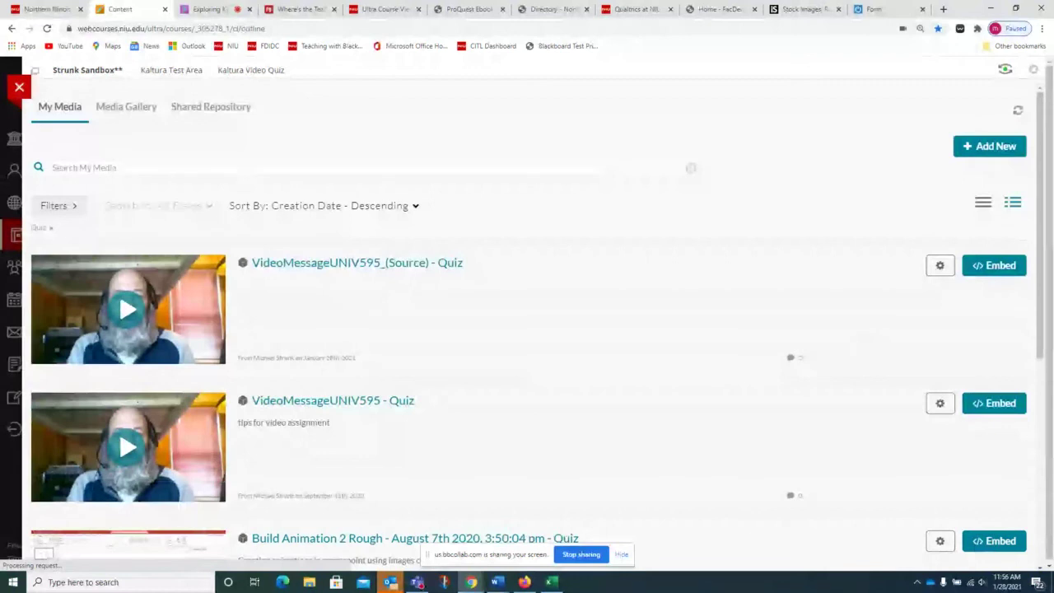
{"action": "left_click", "coordinate": [1012, 267]}
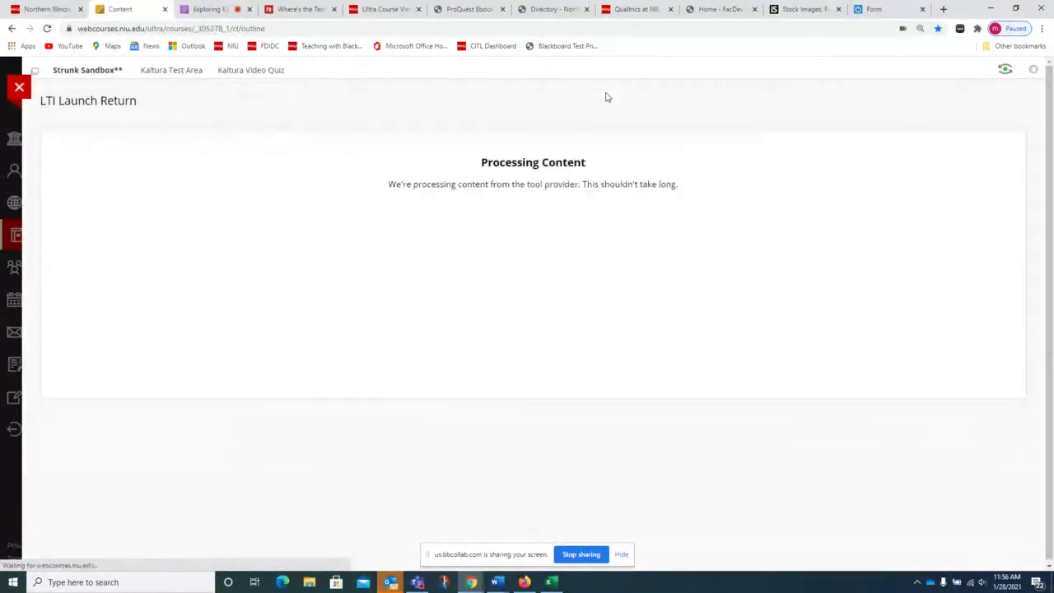
{"action": "scroll", "coordinate": [690, 363], "scroll_direction": "down", "scroll_amount": 5}
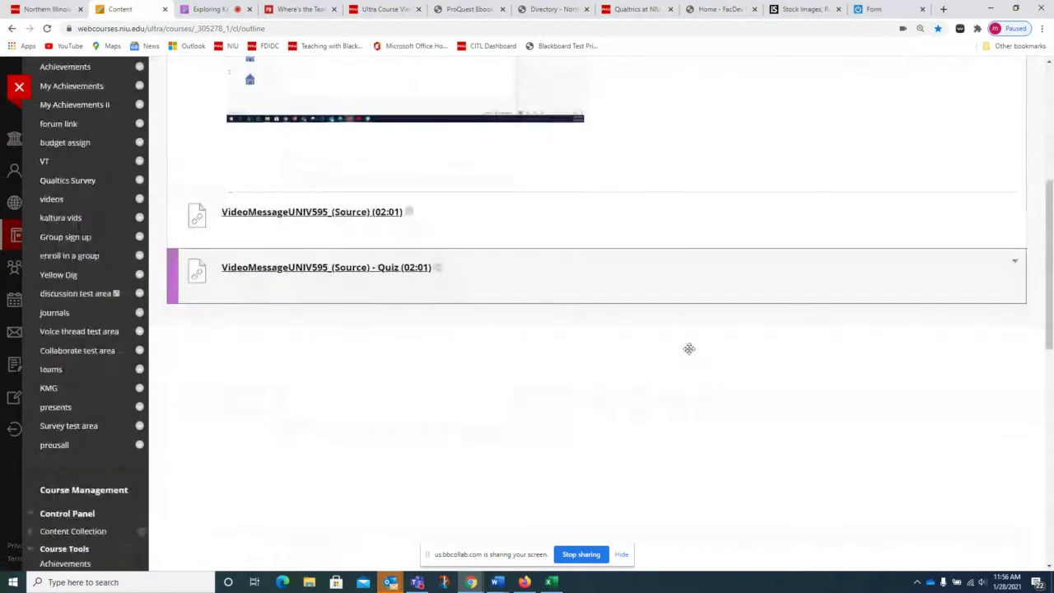
Review the edit settings of the VideoMessageUNIV595_(Source) - Quiz link, including points possible, due date and web link options, and cancel without changes.
{"action": "scroll", "coordinate": [630, 353], "scroll_direction": "up", "scroll_amount": 1}
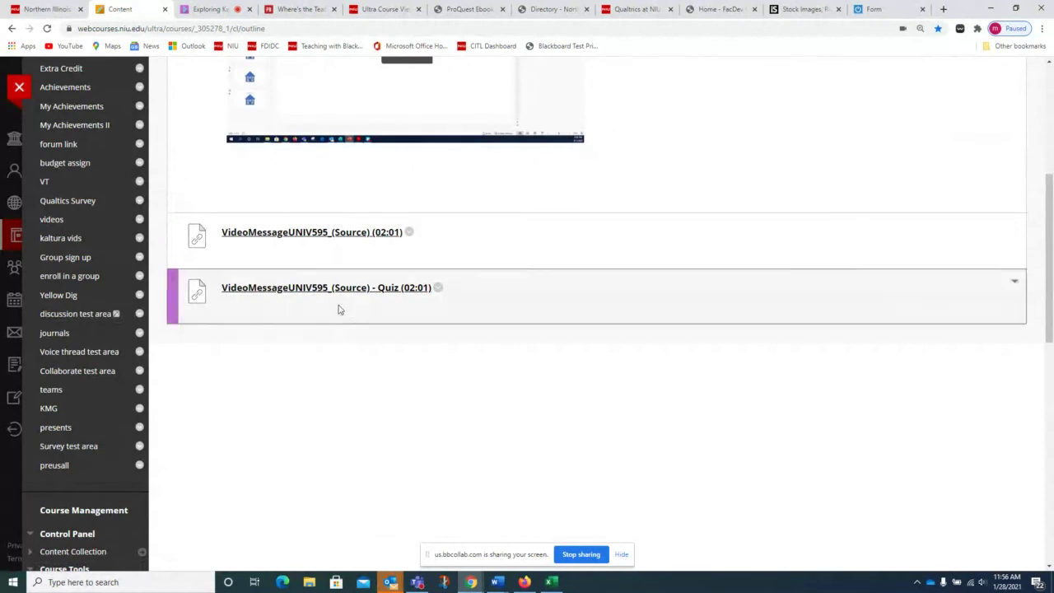
{"action": "left_click", "coordinate": [439, 290]}
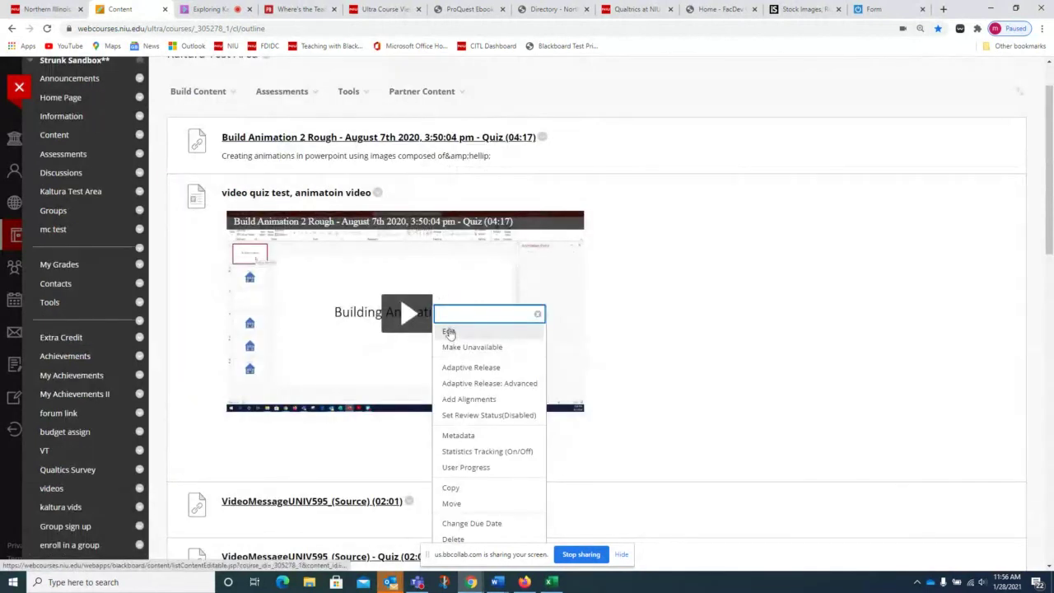
{"action": "left_click", "coordinate": [449, 332]}
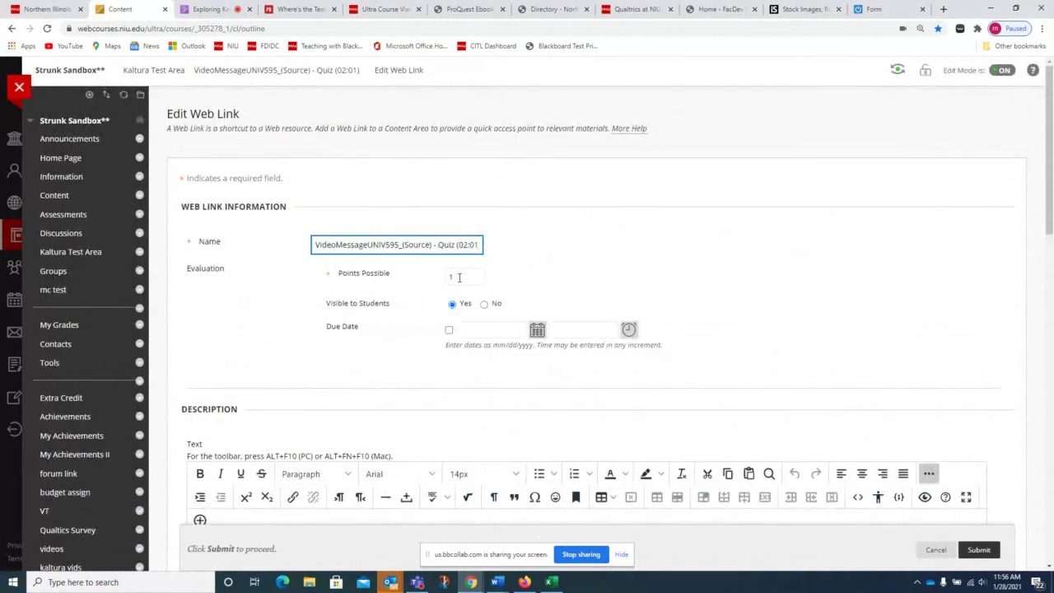
{"action": "scroll", "coordinate": [535, 283], "scroll_direction": "down", "scroll_amount": 2}
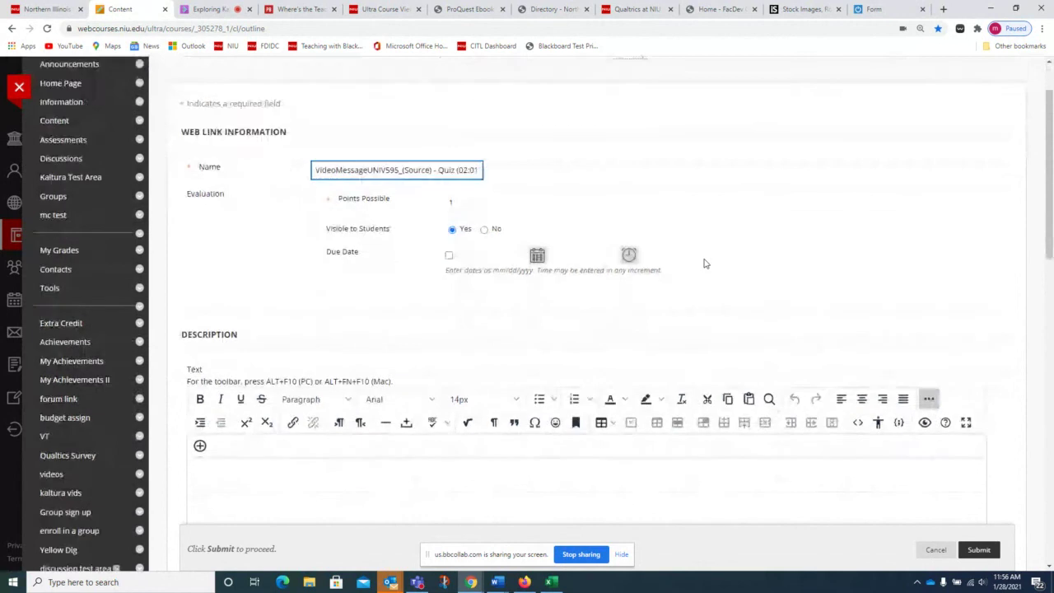
{"action": "scroll", "coordinate": [601, 364], "scroll_direction": "down", "scroll_amount": 5}
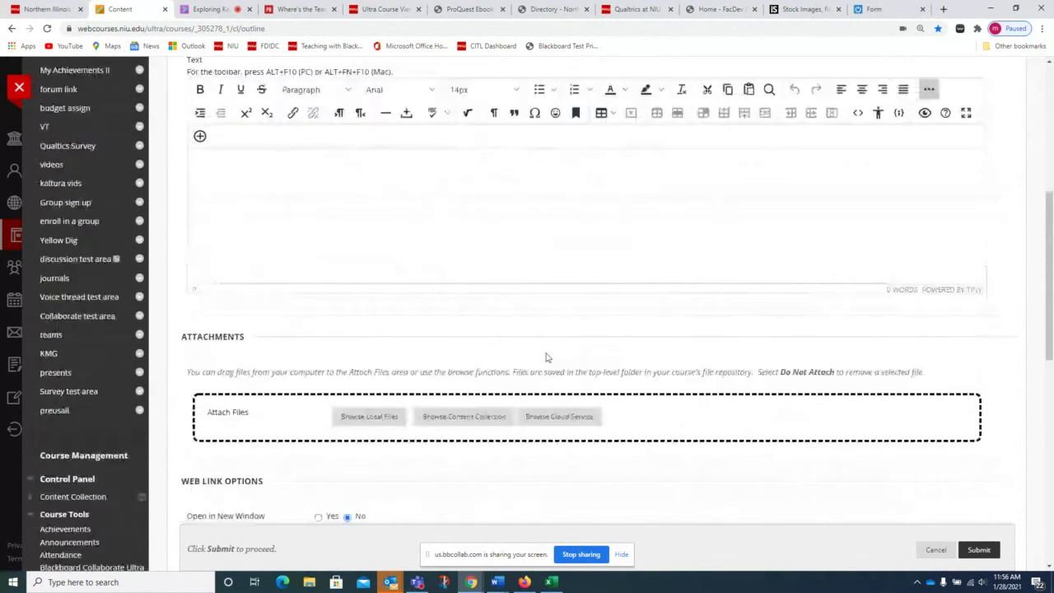
{"action": "left_click", "coordinate": [937, 550]}
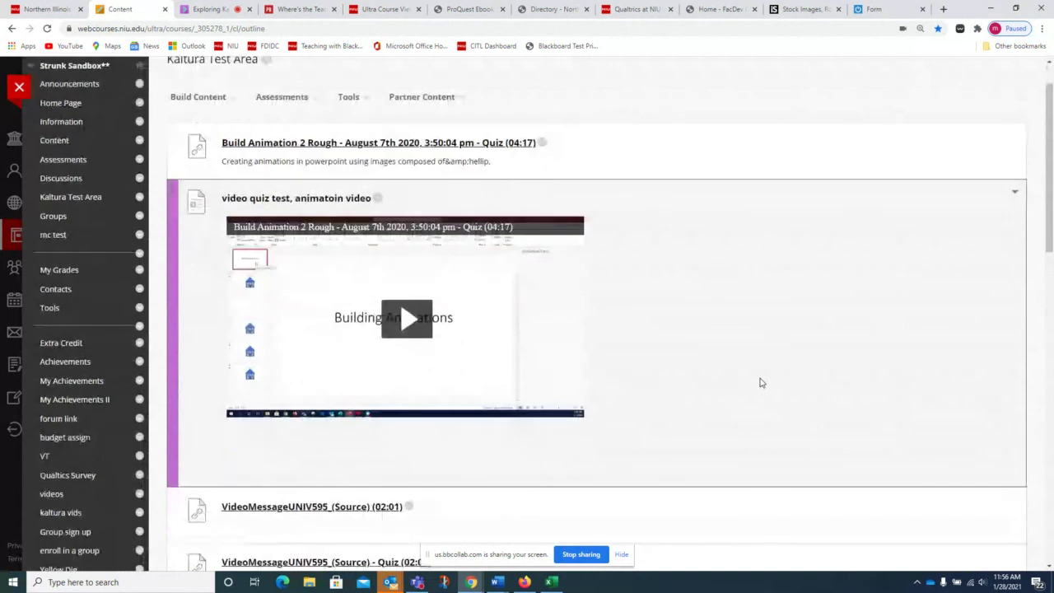
{"action": "scroll", "coordinate": [761, 382], "scroll_direction": "down", "scroll_amount": 3}
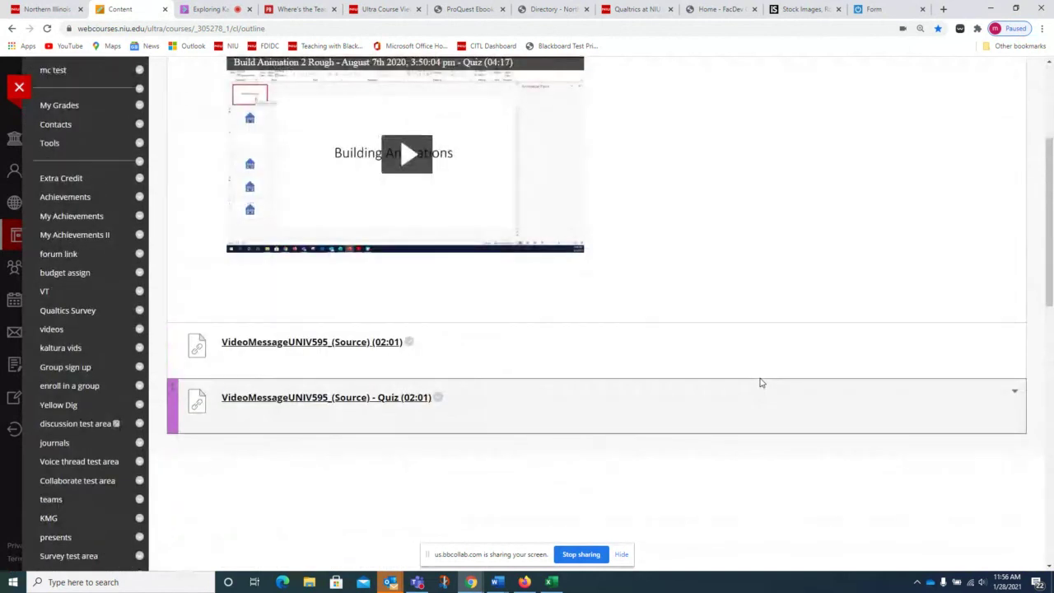
Switch to the Blackboard Collaborate session and stop sharing the application.
{"action": "left_click", "coordinate": [204, 15]}
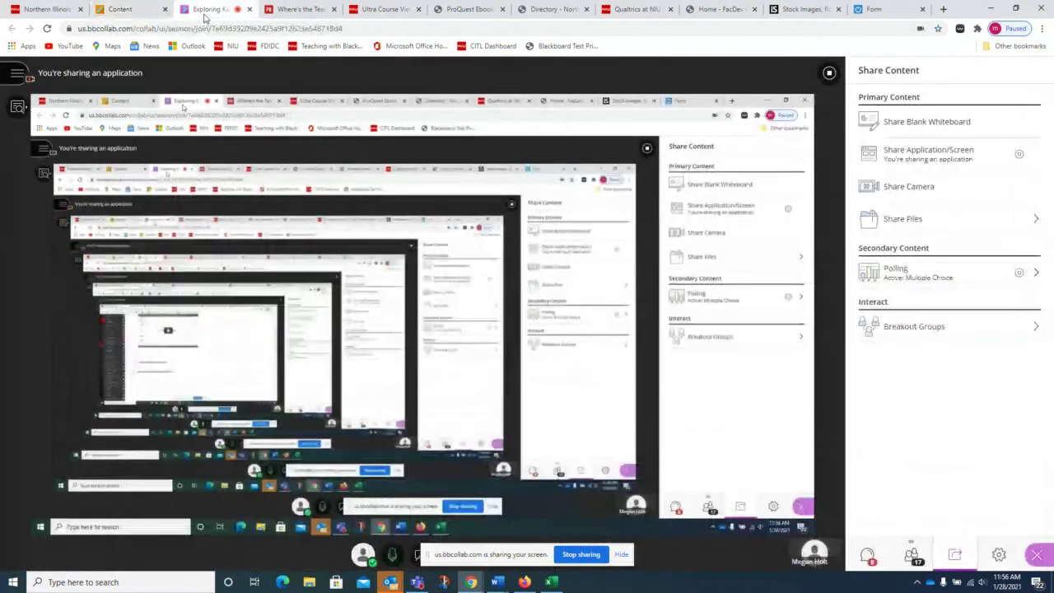
{"action": "left_click", "coordinate": [829, 75]}
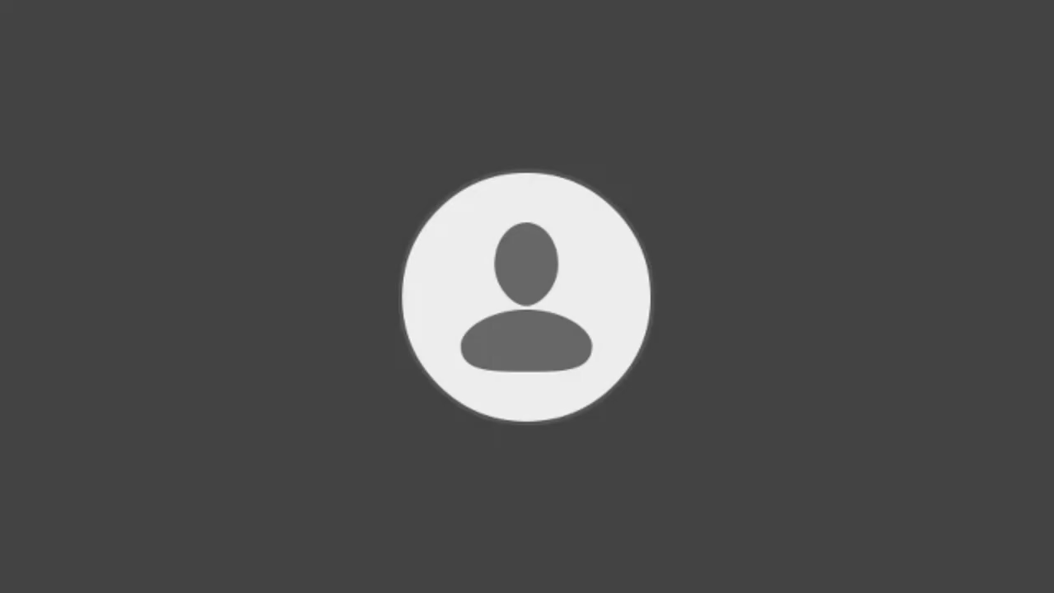